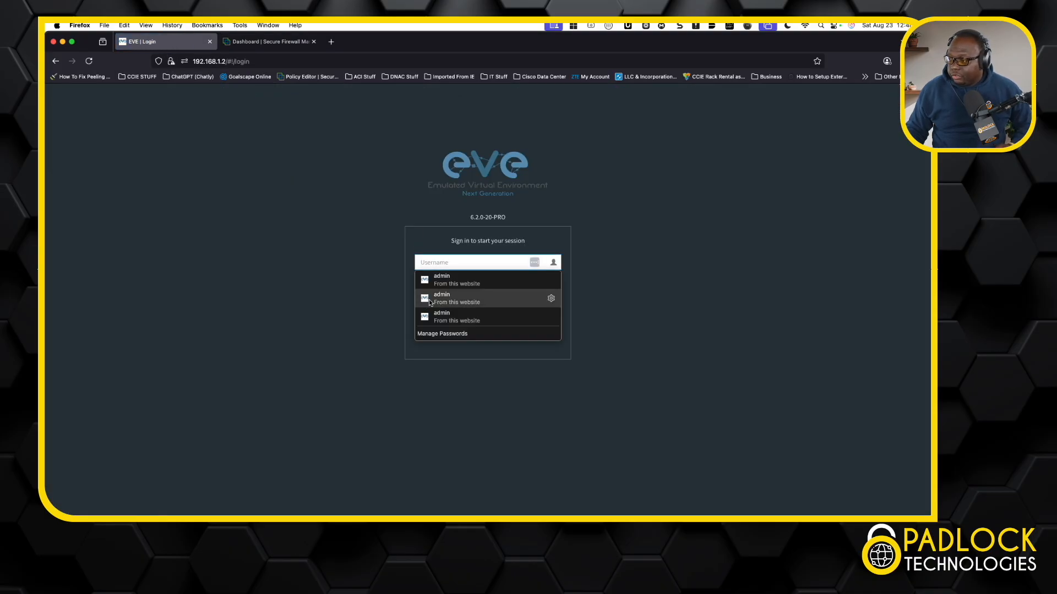
# Sign in to the EVE lab web interface using the saved admin login and its stored password
pyautogui.click(548, 280)
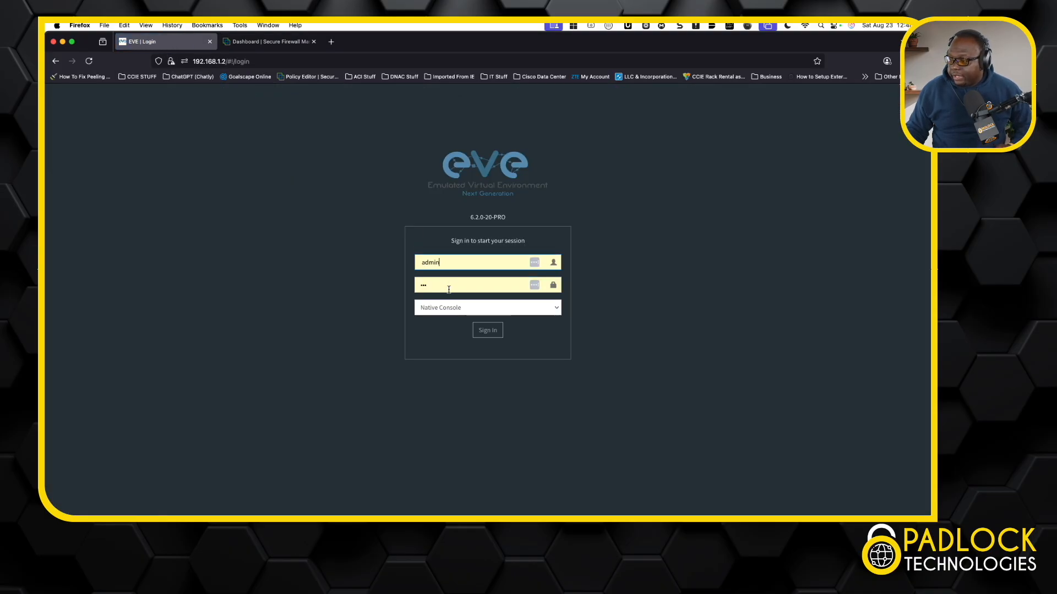
pyautogui.click(485, 331)
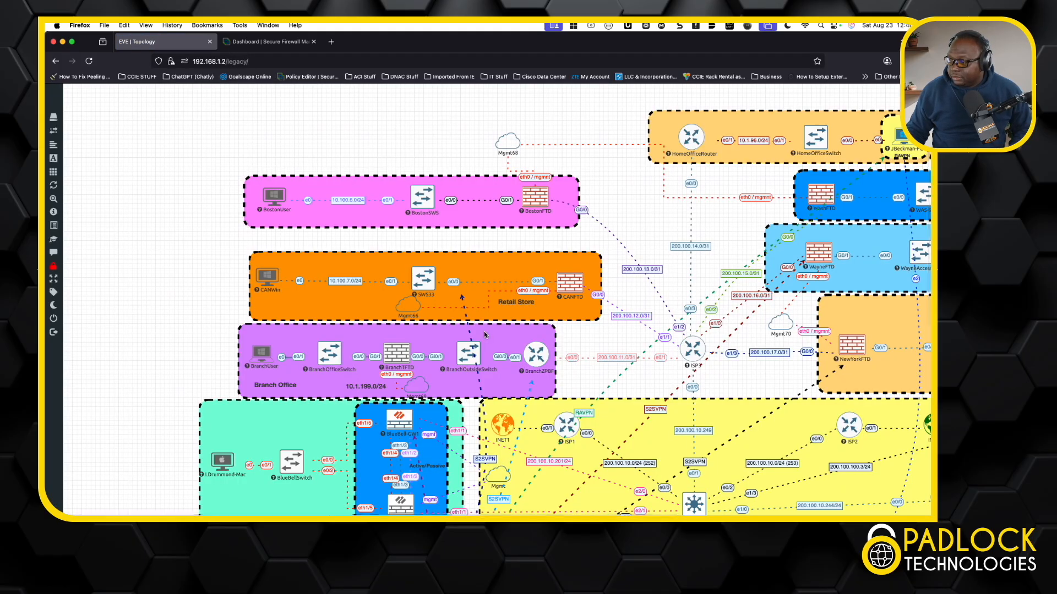
# Survey the lab network topology map across its branch, data center and ISP sections
pyautogui.scroll(-5, 484, 334)
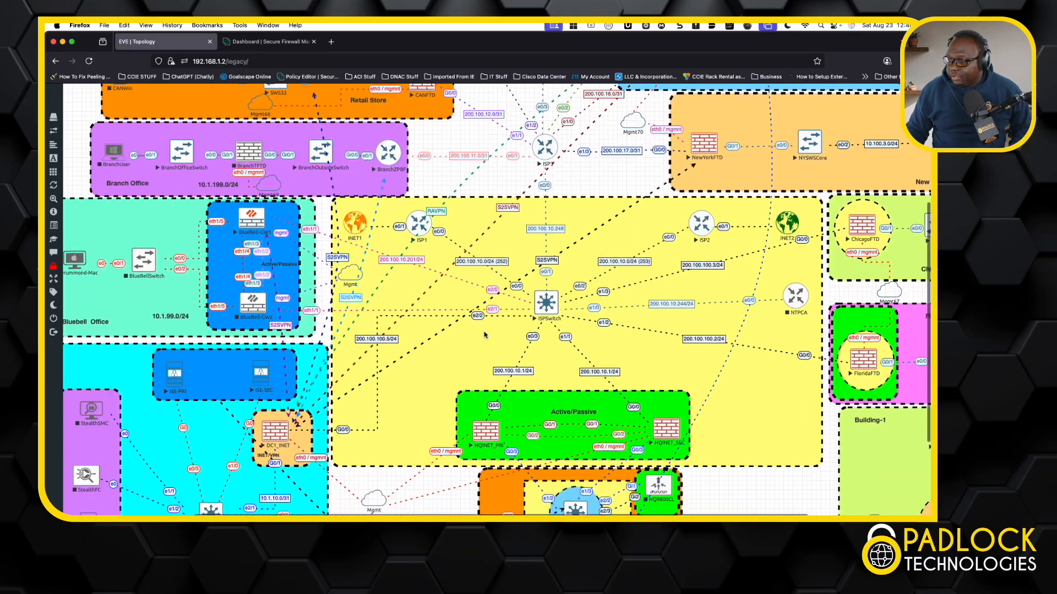
pyautogui.scroll(5, 485, 334)
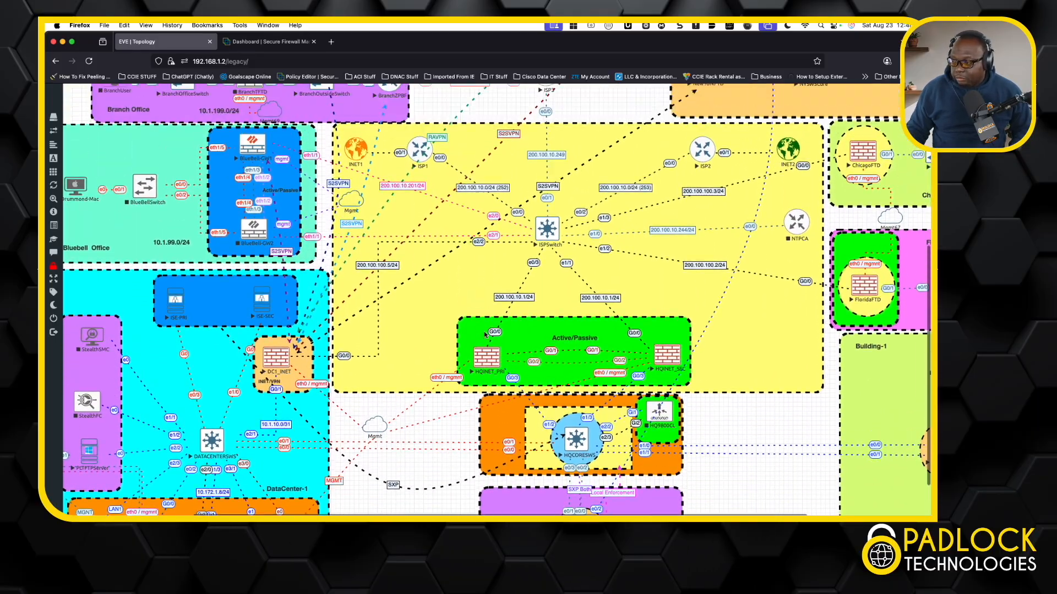
pyautogui.scroll(5, 485, 335)
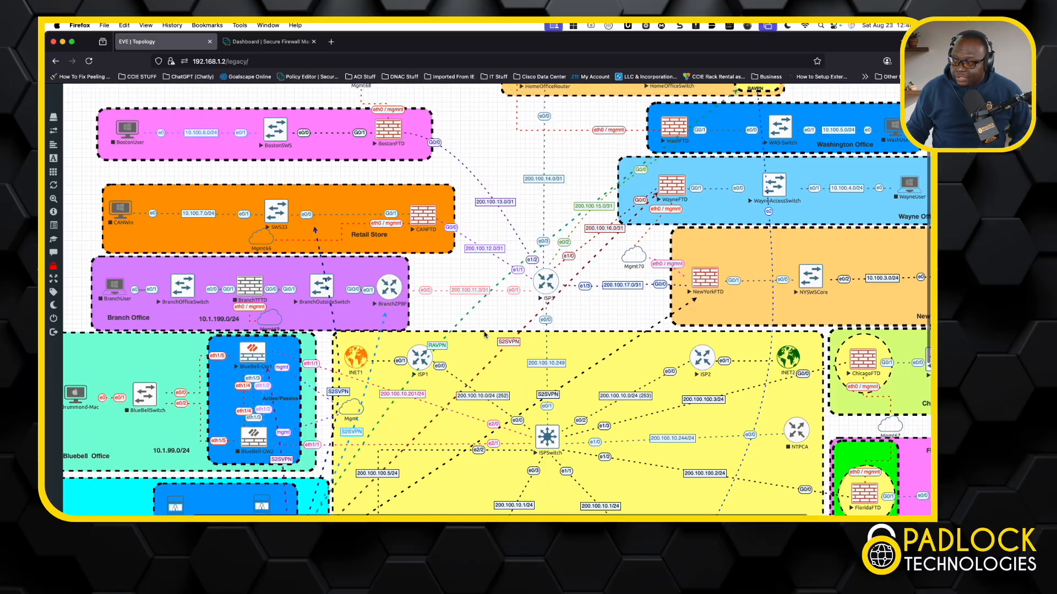
pyautogui.scroll(1, 484, 334)
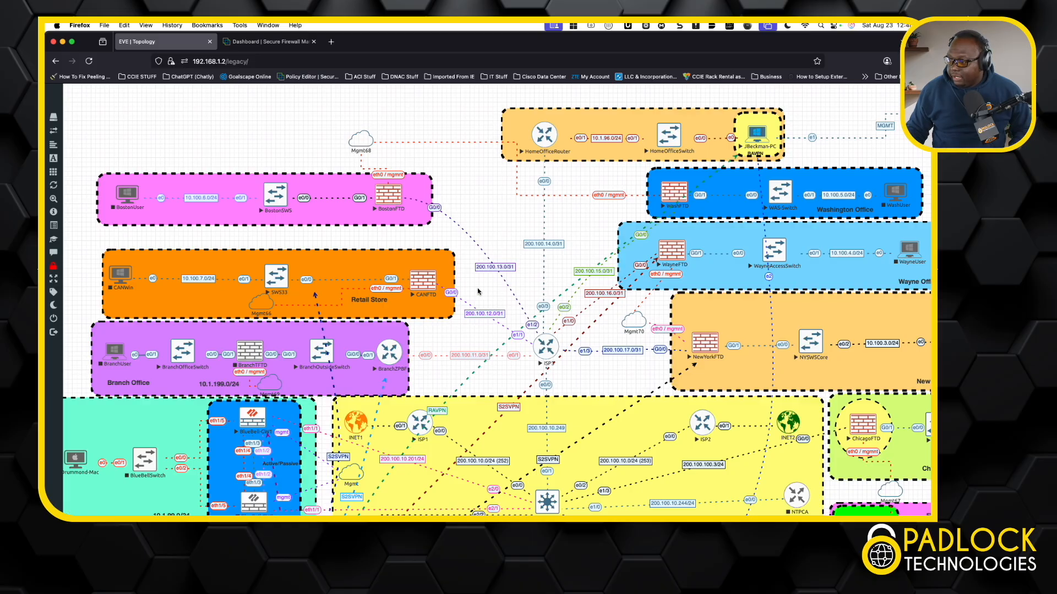
pyautogui.scroll(-2, 590, 335)
pyautogui.scroll(-5, 589, 335)
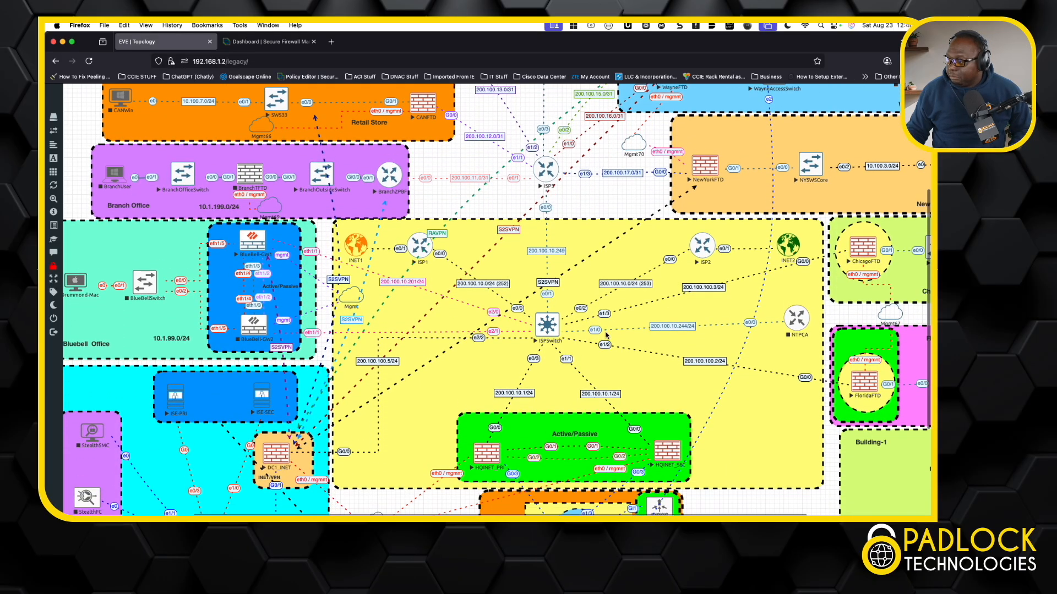
pyautogui.scroll(-2, 572, 368)
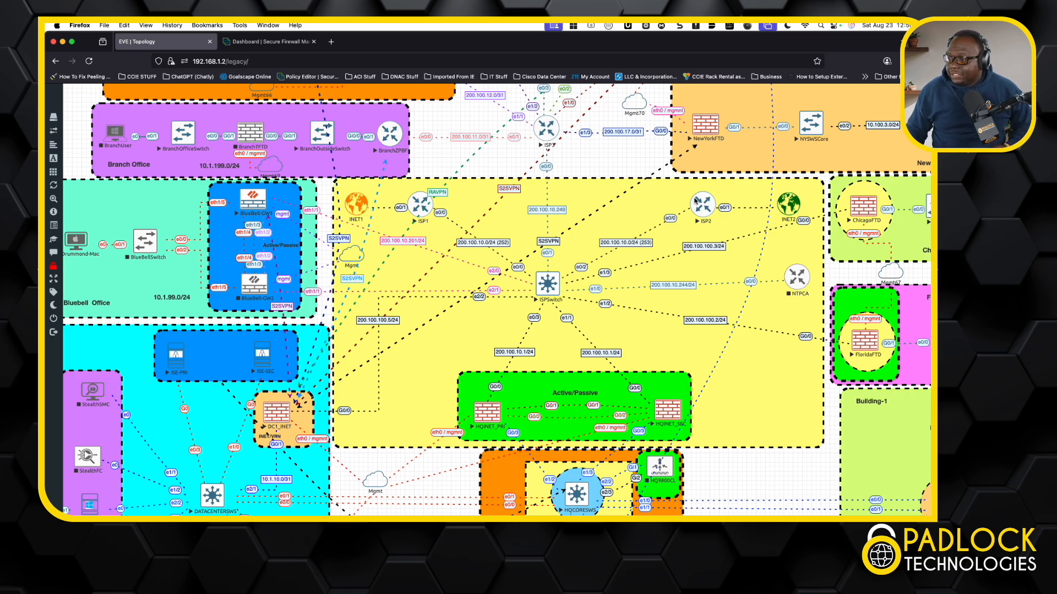
# Switch to the Firewall Management Center tab and open the Site To Site VPN page under Devices
pyautogui.click(255, 43)
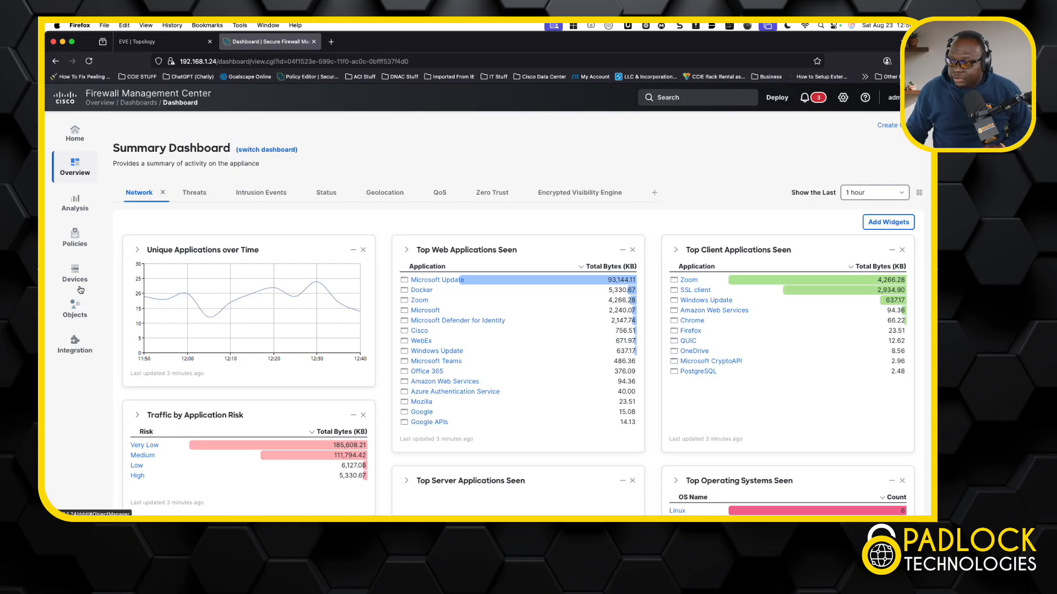
pyautogui.moveTo(80, 277)
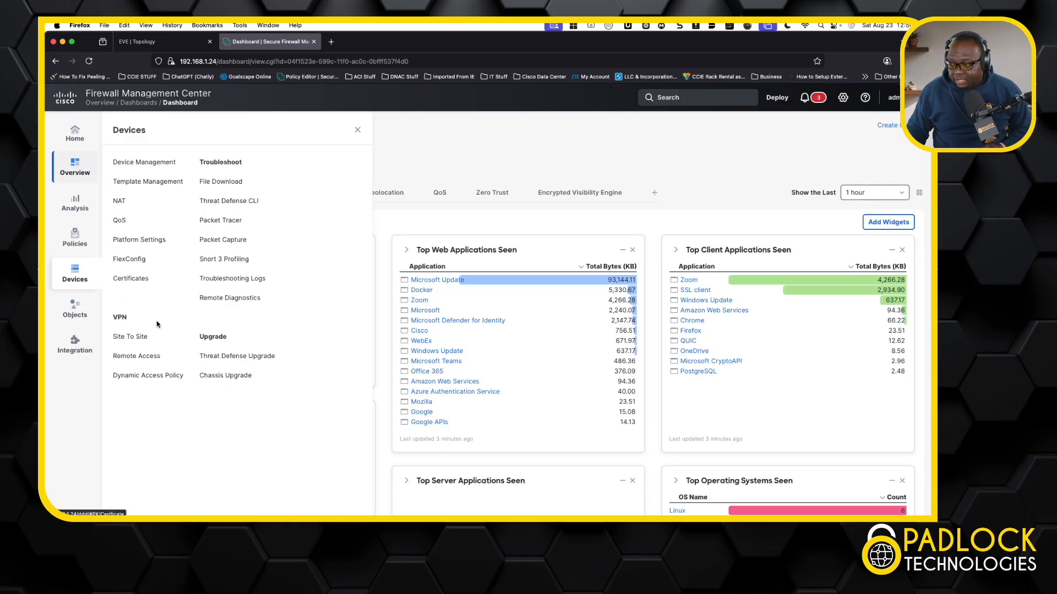
pyautogui.click(142, 339)
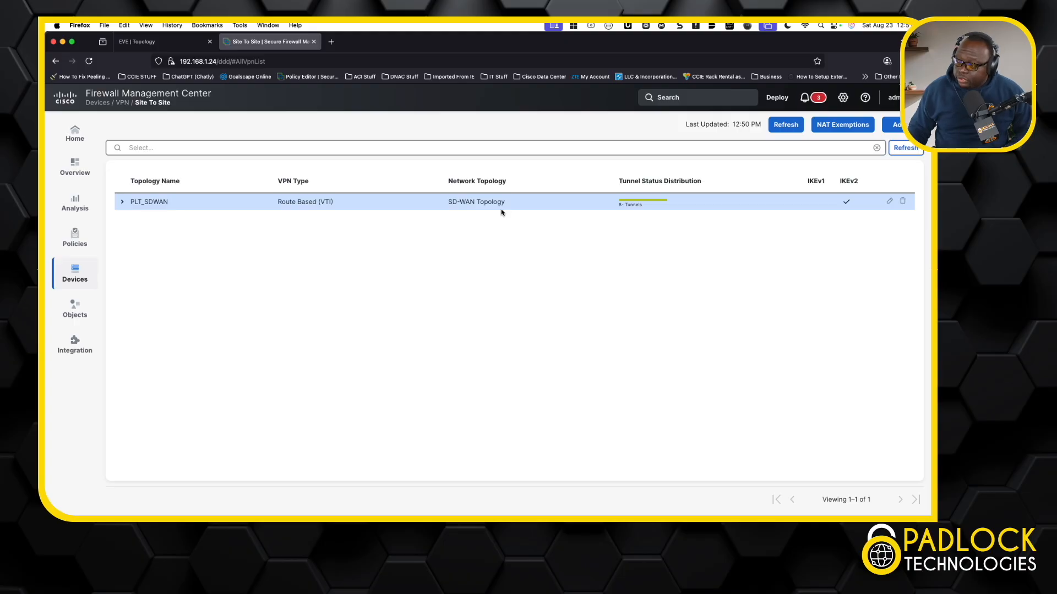
# Open the Create VPN Topology dialog to review the available VPN types, then cancel it
pyautogui.click(896, 127)
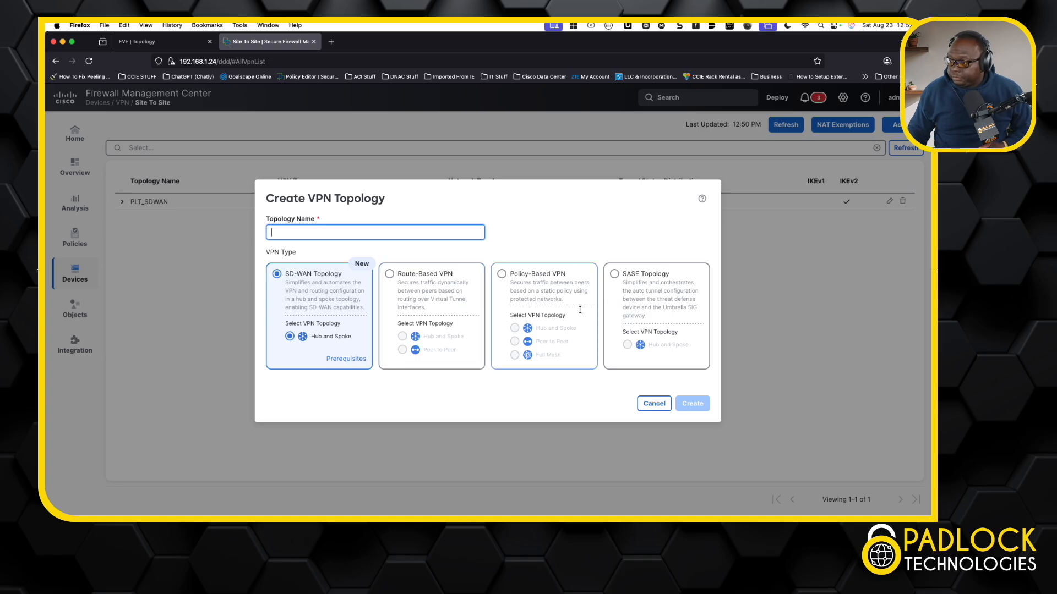
pyautogui.click(653, 404)
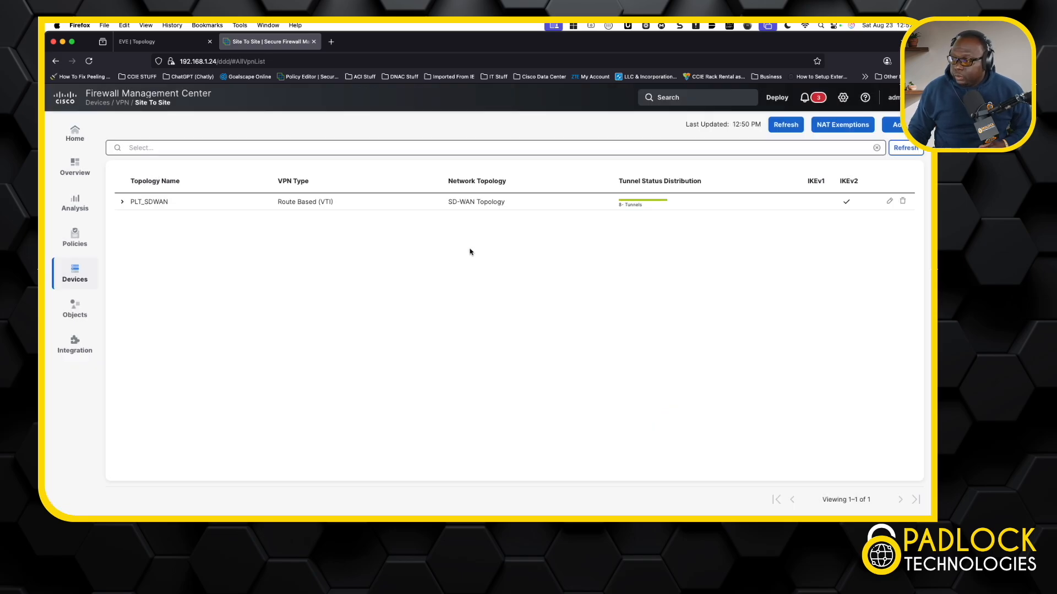
# Expand the PLT_SDWAN topology and scroll through its hub-to-spoke tunnel list
pyautogui.click(122, 201)
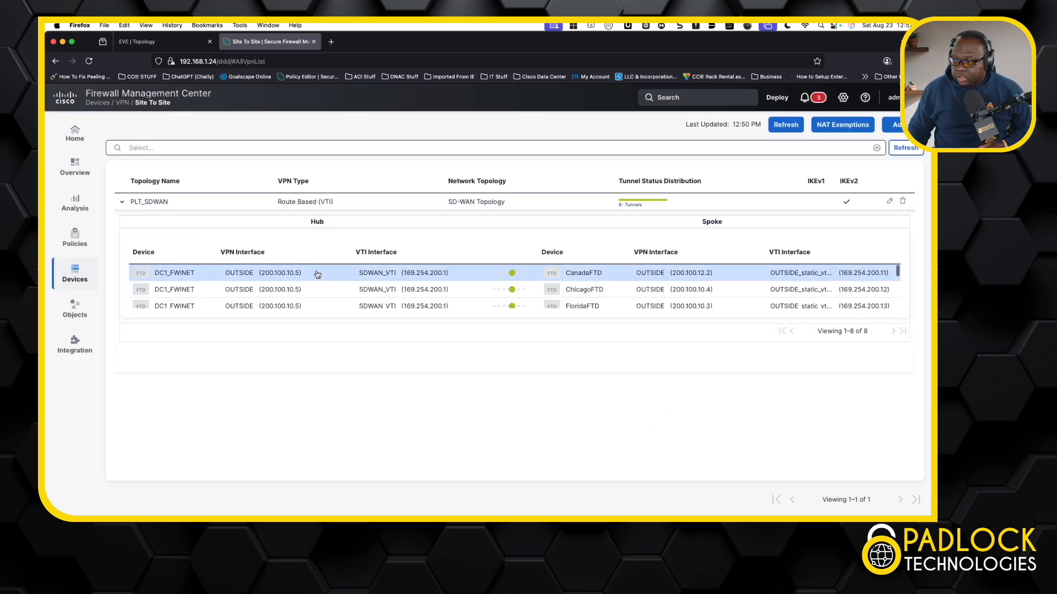
pyautogui.scroll(-3, 433, 286)
pyautogui.scroll(-3, 433, 285)
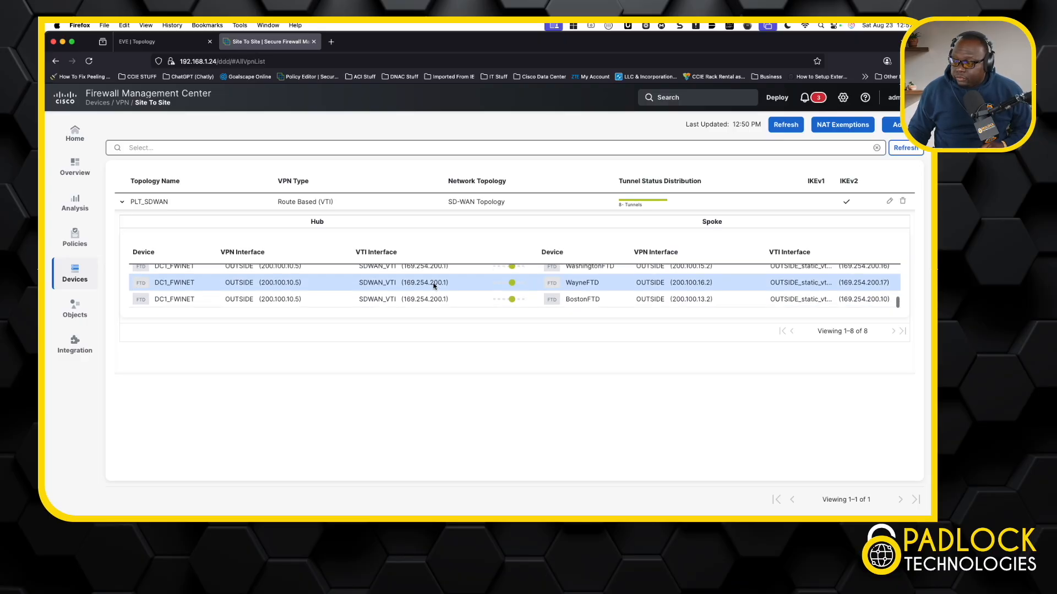
pyautogui.scroll(3, 433, 285)
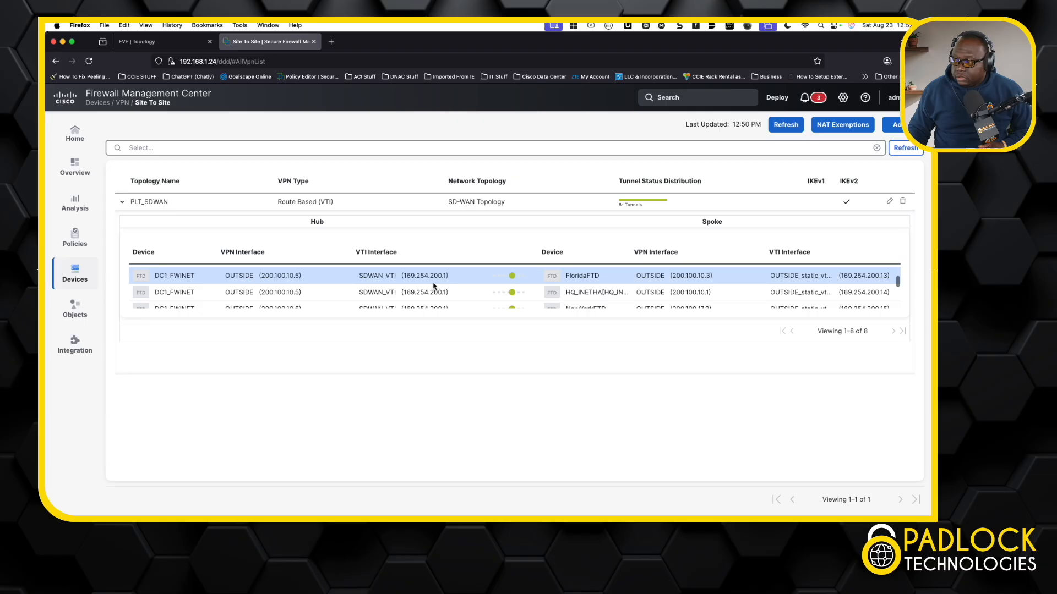
pyautogui.scroll(-1, 433, 285)
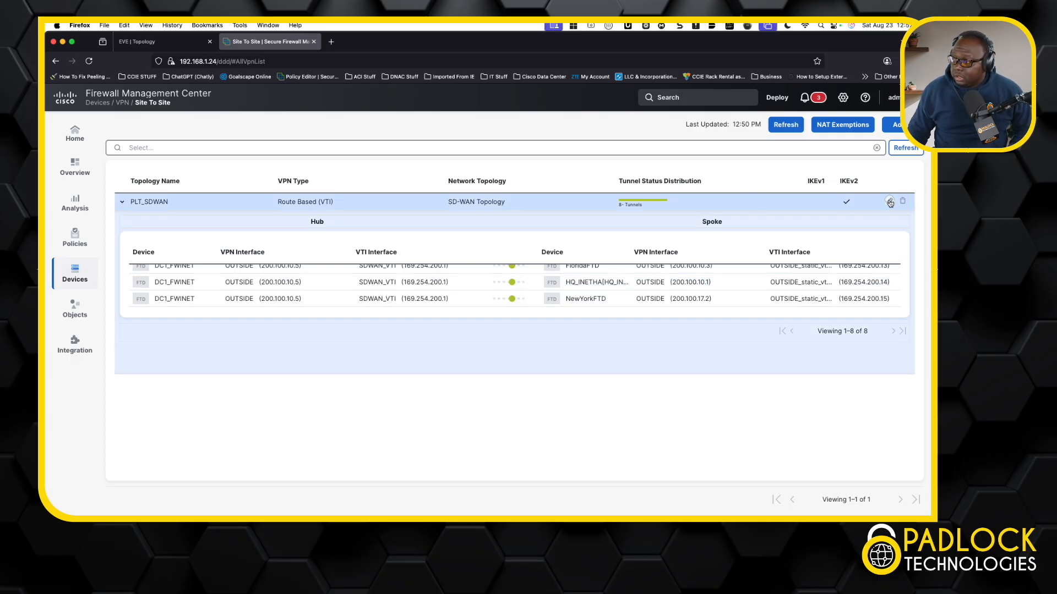
# Open the PLT_SDWAN topology for editing and review its Hubs and Spokes sections
pyautogui.click(890, 201)
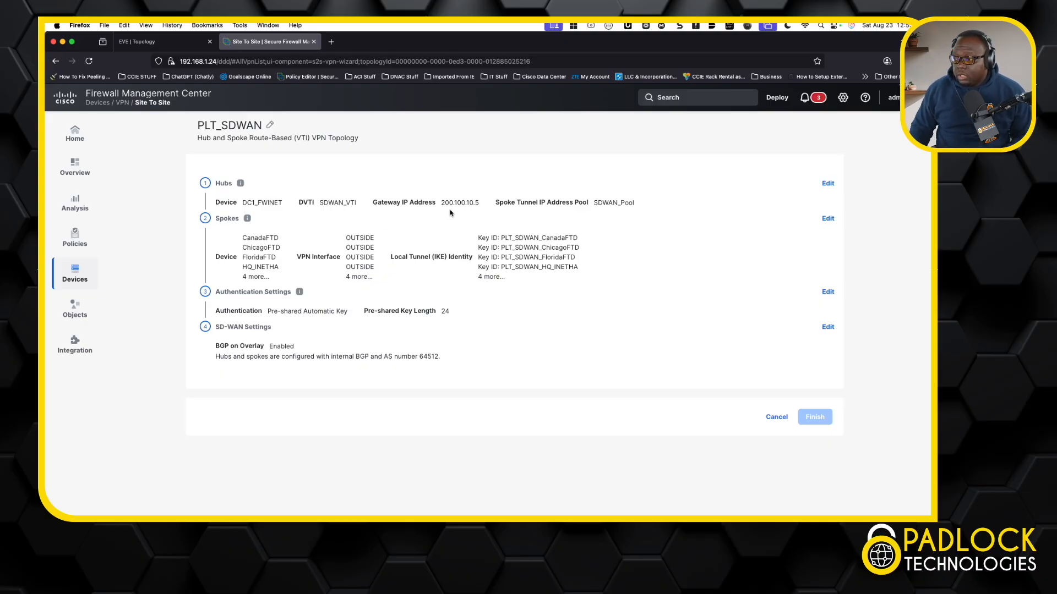
pyautogui.click(827, 184)
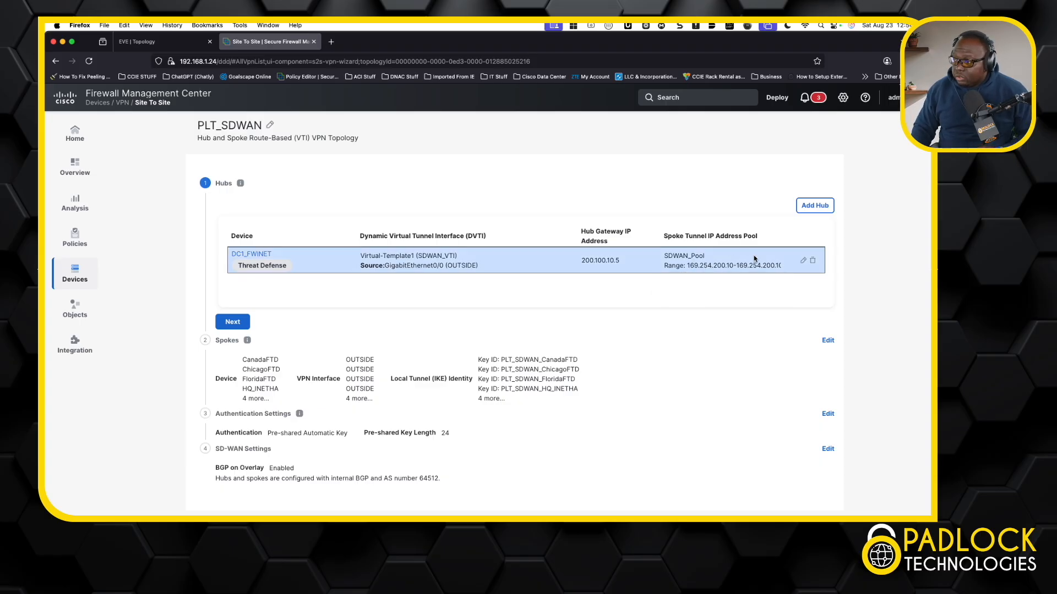
pyautogui.click(827, 341)
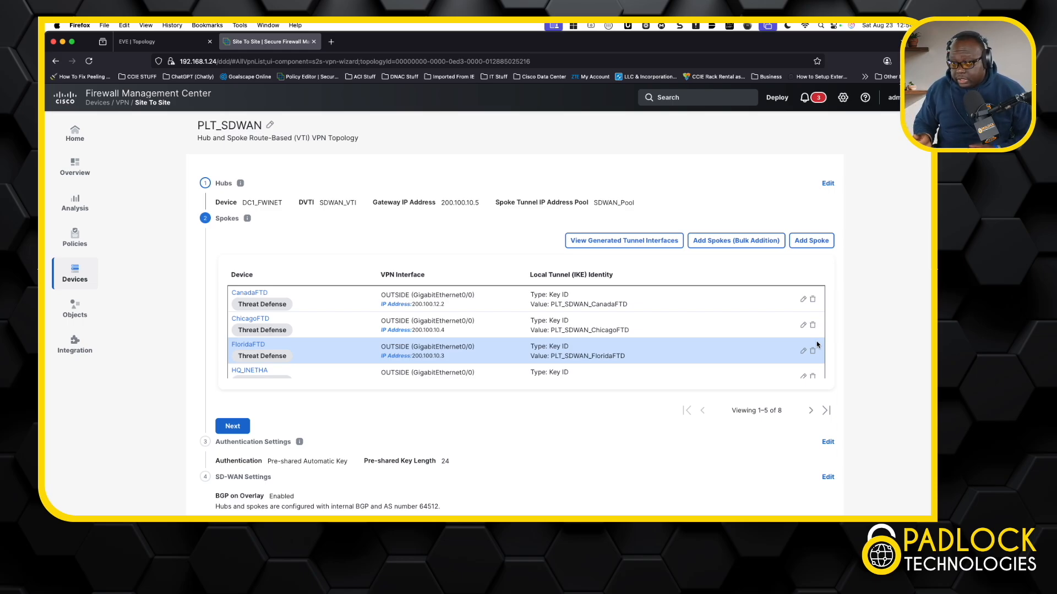
# Open the Add Spokes (Bulk Addition) dialog, cancel it, and scroll through the spoke devices list
pyautogui.click(737, 248)
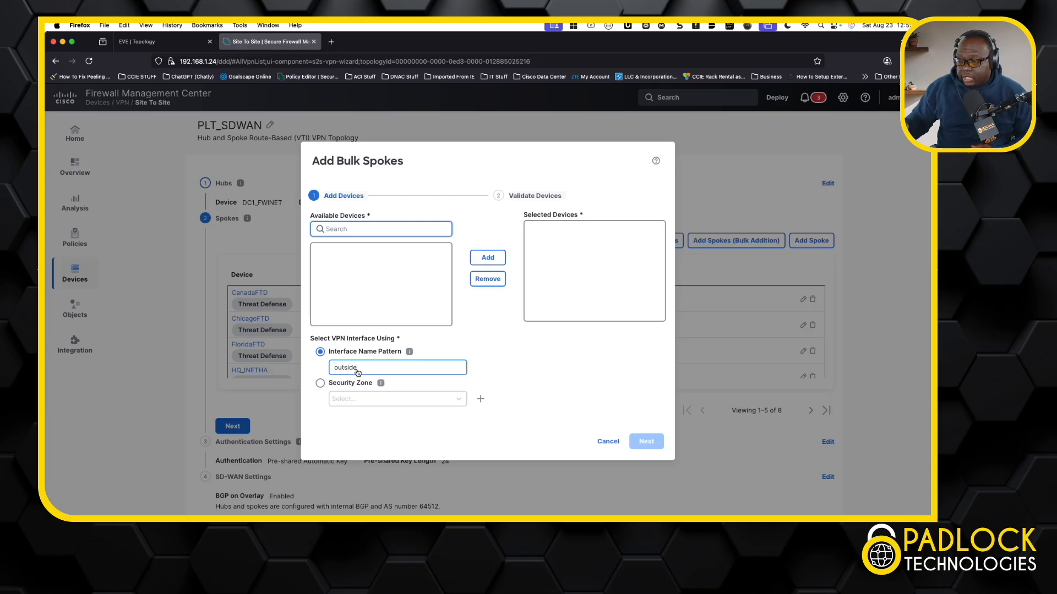
pyautogui.click(617, 445)
pyautogui.scroll(-2, 600, 355)
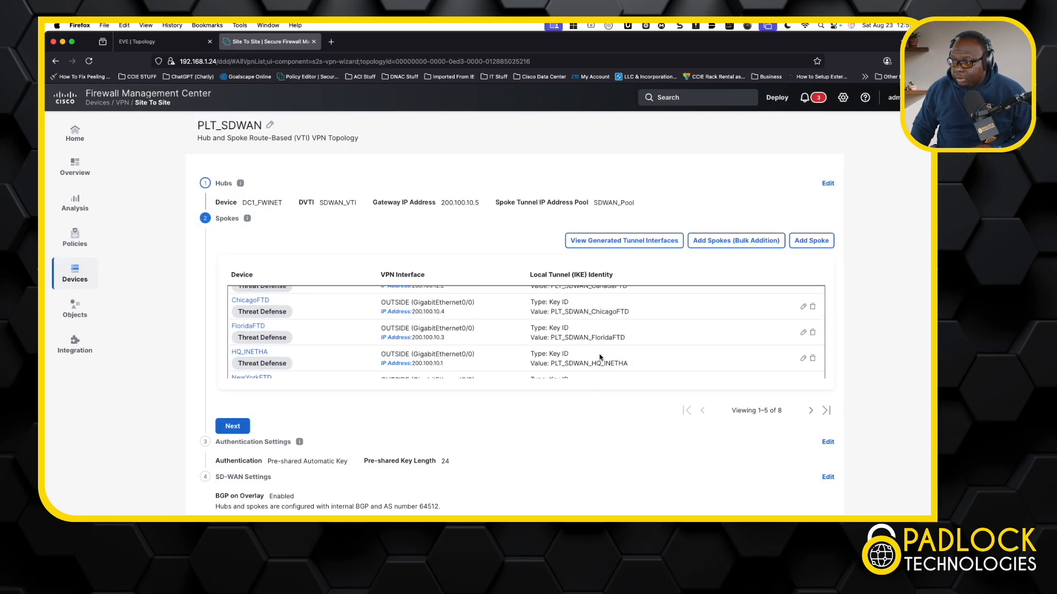
pyautogui.scroll(2, 600, 358)
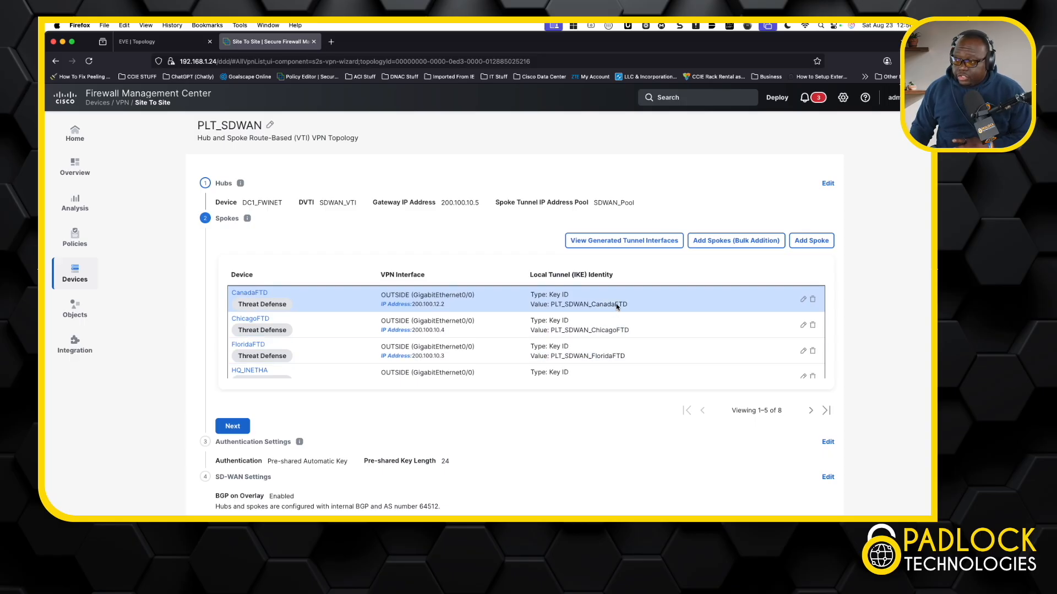
# View the generated spoke tunnel interfaces summary, scroll through it, and close it
pyautogui.click(617, 243)
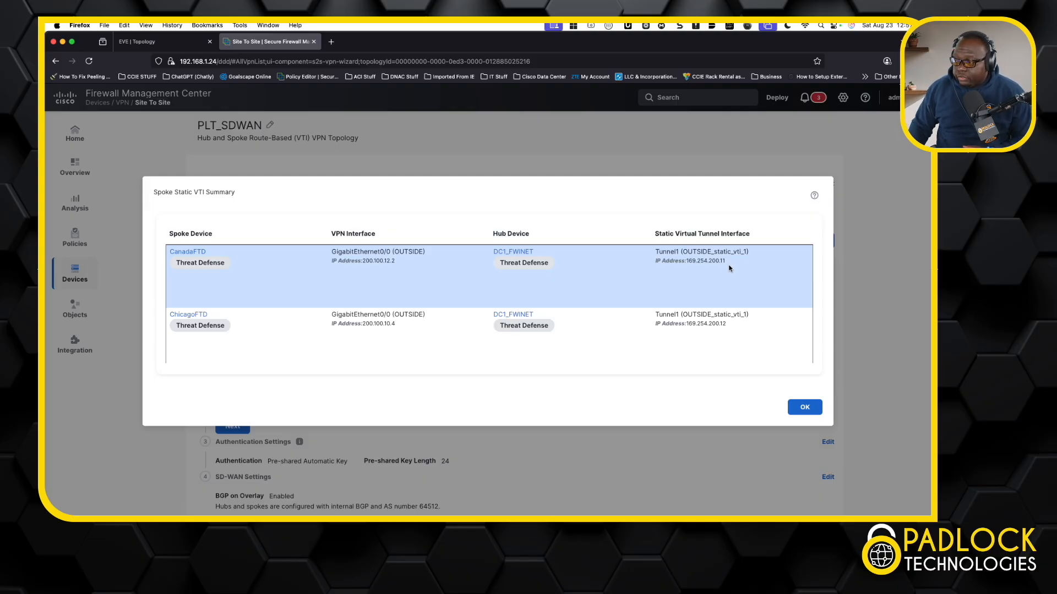
pyautogui.scroll(-3, 721, 323)
pyautogui.scroll(-2, 722, 325)
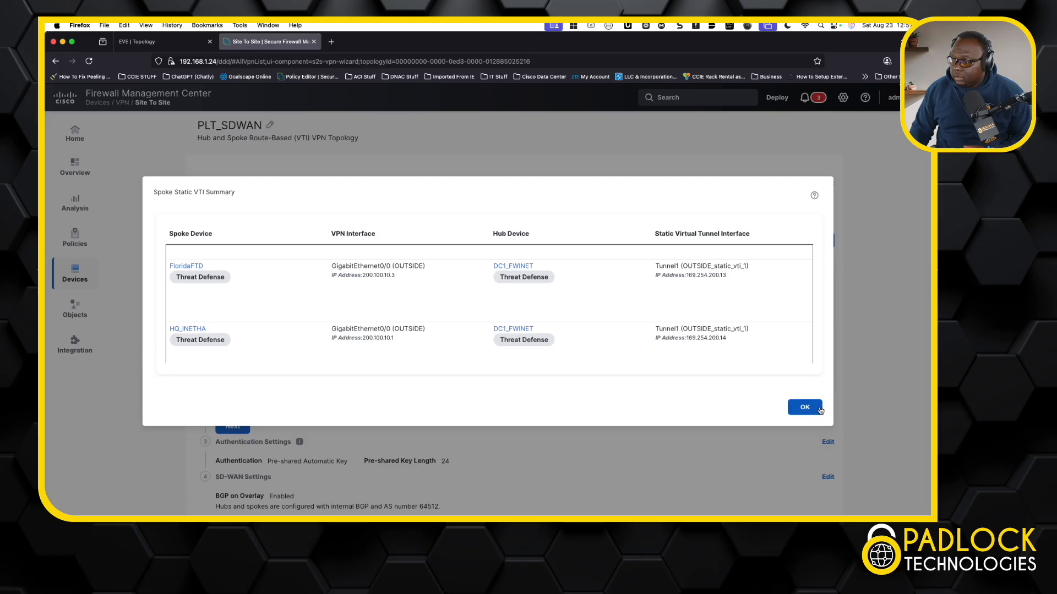
pyautogui.click(819, 410)
# Review the Authentication Settings and SD-WAN Settings sections of the topology
pyautogui.scroll(-3, 668, 406)
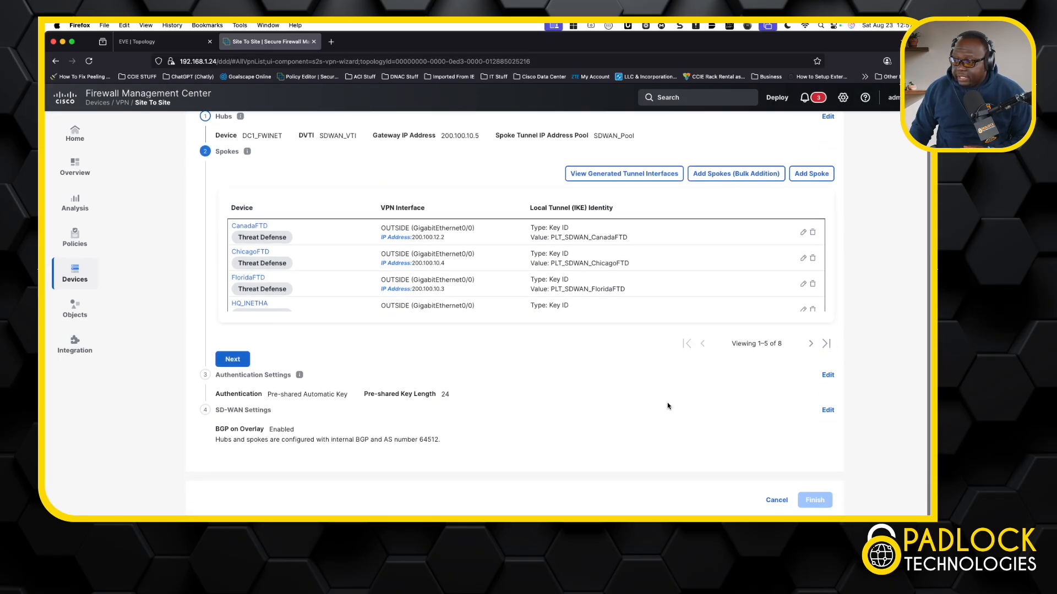
pyautogui.click(827, 375)
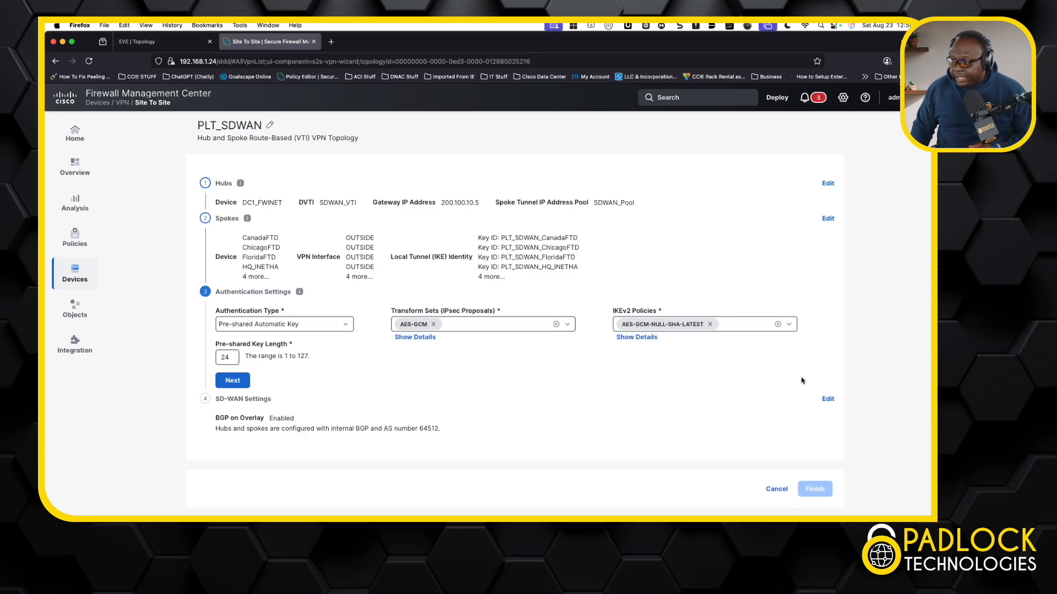
pyautogui.click(828, 400)
pyautogui.scroll(-3, 666, 359)
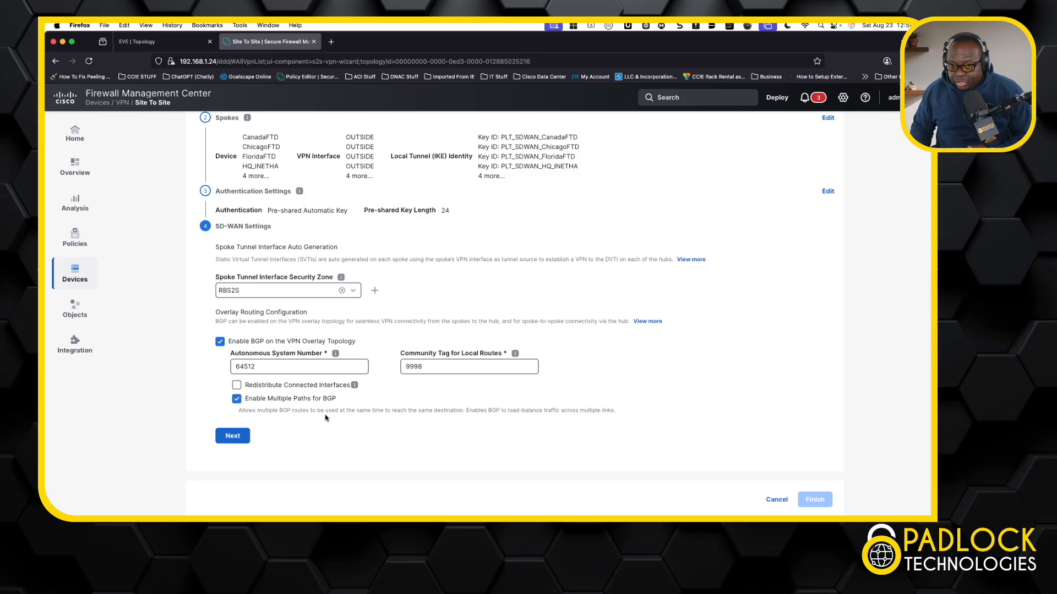
# Inspect the BGP overlay autonomous system and community tag fields, then cancel the topology edit
pyautogui.click(423, 376)
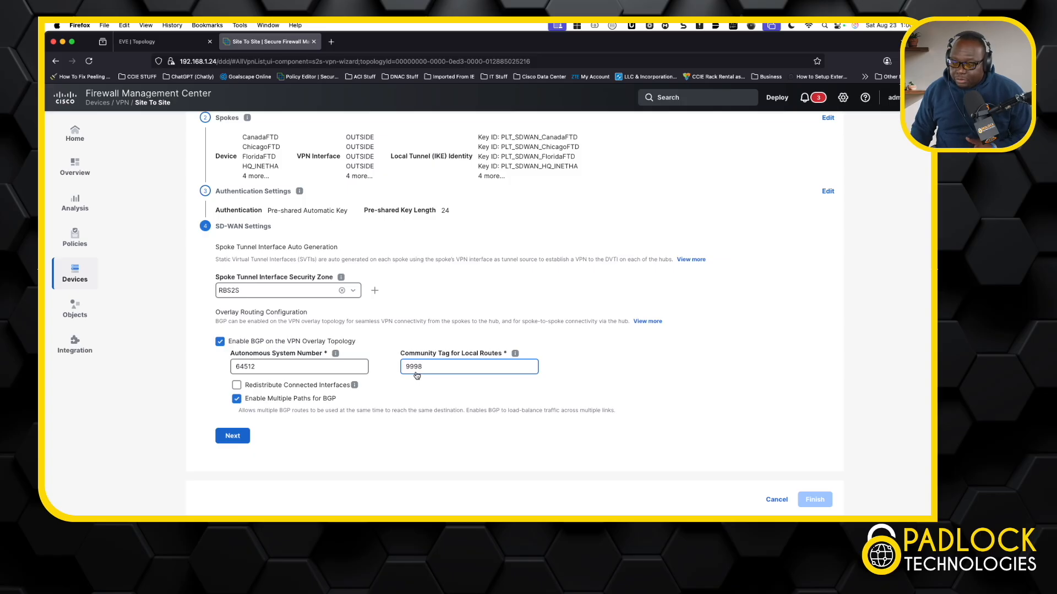
pyautogui.click(416, 377)
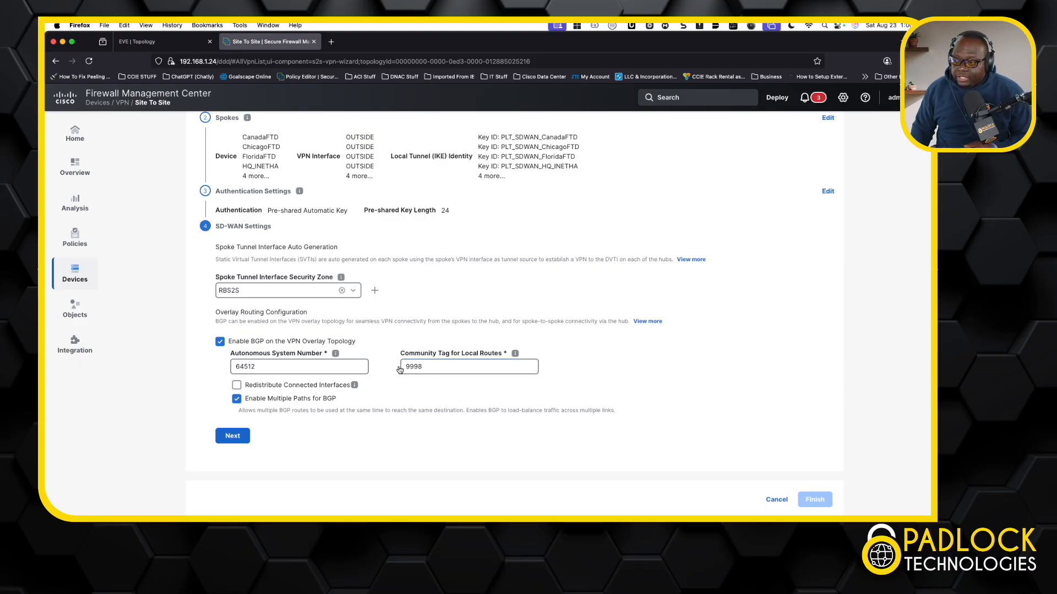
pyautogui.click(410, 366)
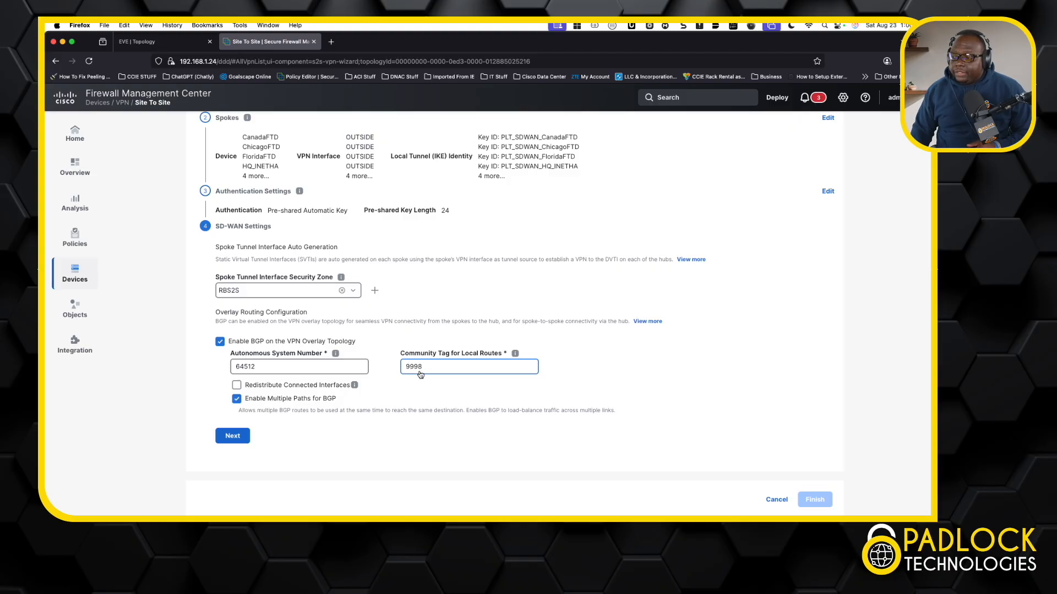
pyautogui.click(396, 384)
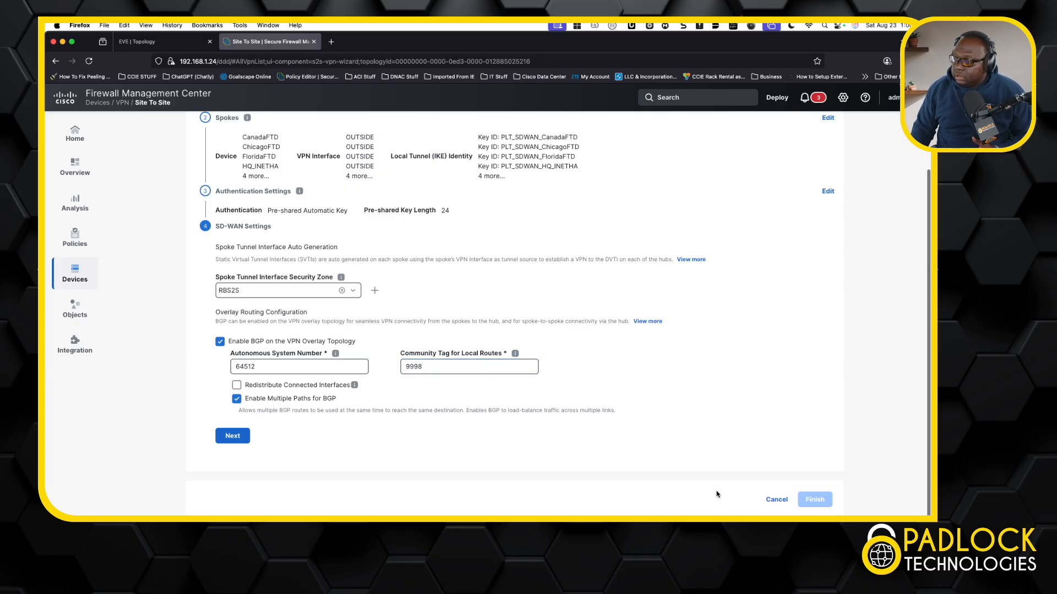
pyautogui.click(774, 499)
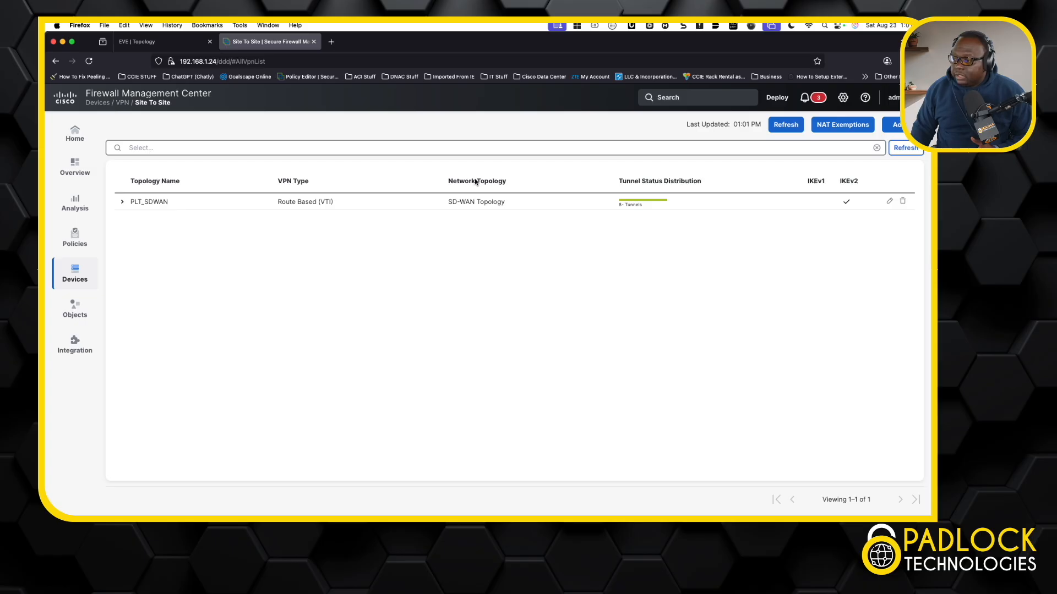
# Expand the PLT_SDWAN topology again to review its tunnels
pyautogui.click(123, 203)
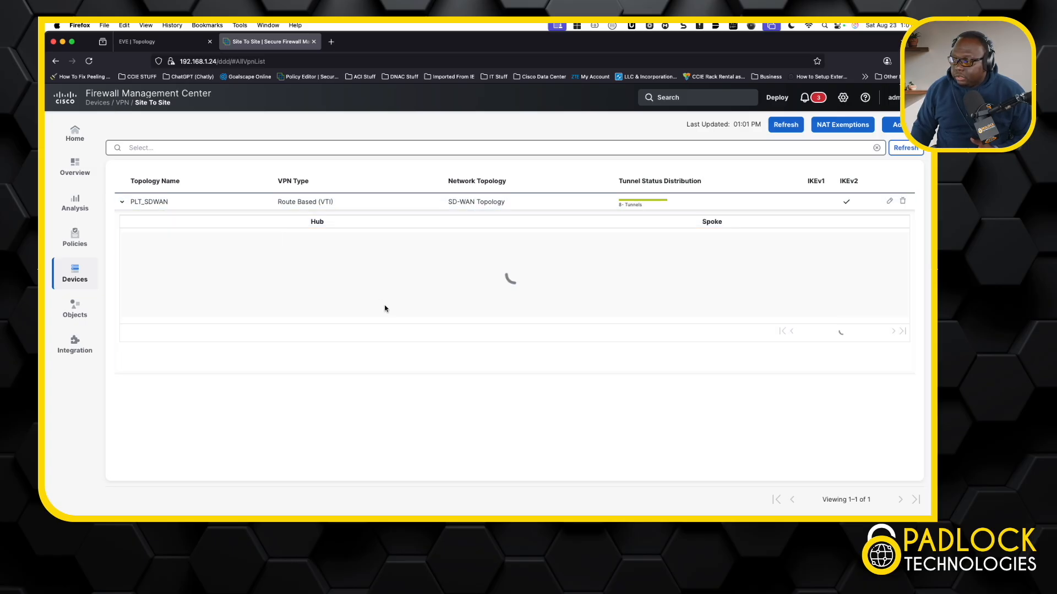
pyautogui.scroll(-5, 385, 307)
pyautogui.scroll(5, 385, 308)
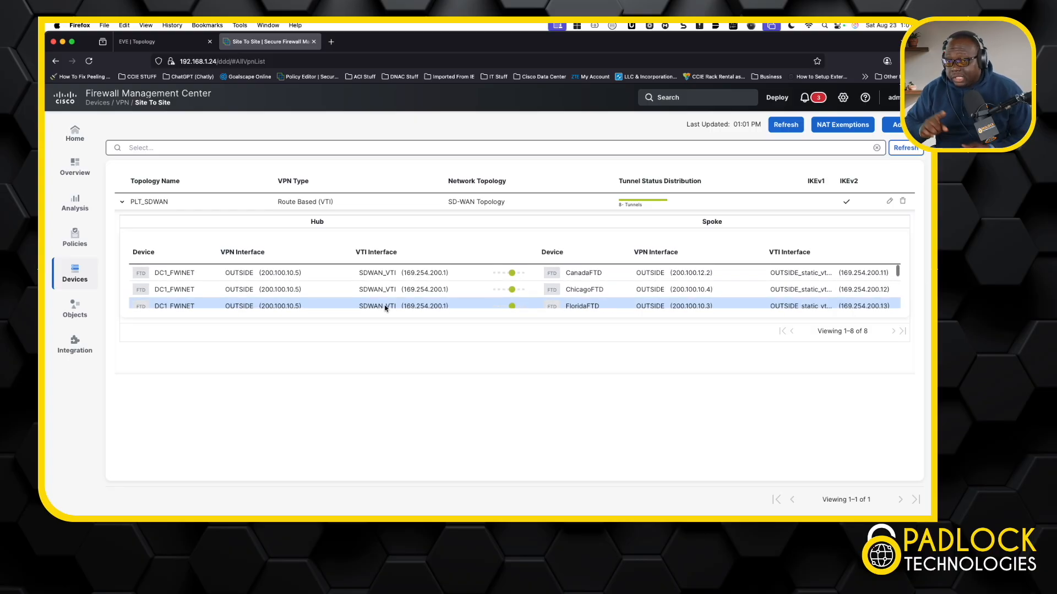
# Open the DC1_FWINET device from Device Management and go to its routing settings
pyautogui.click(79, 273)
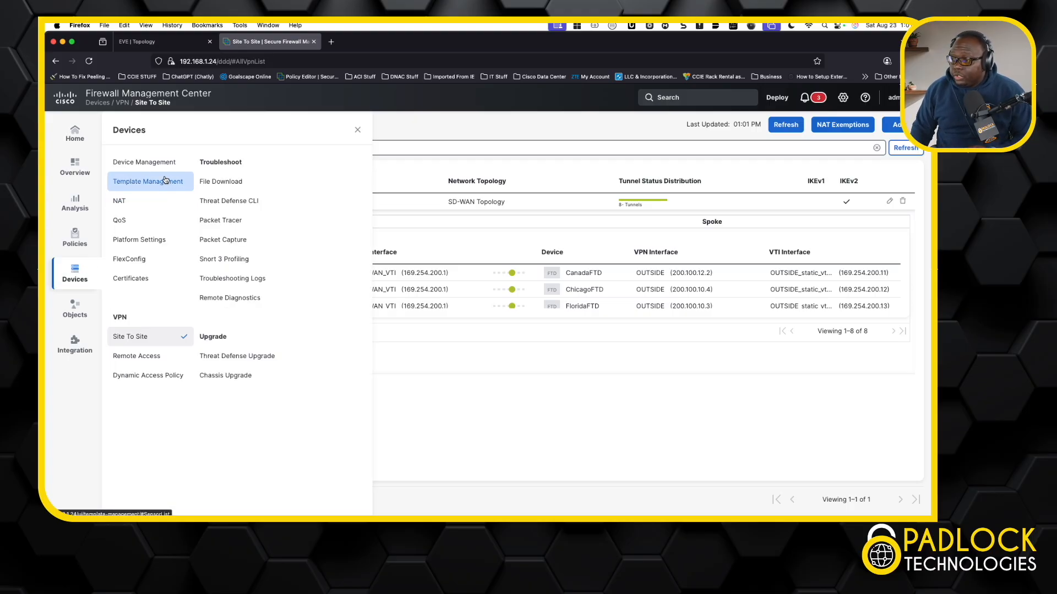
pyautogui.click(159, 160)
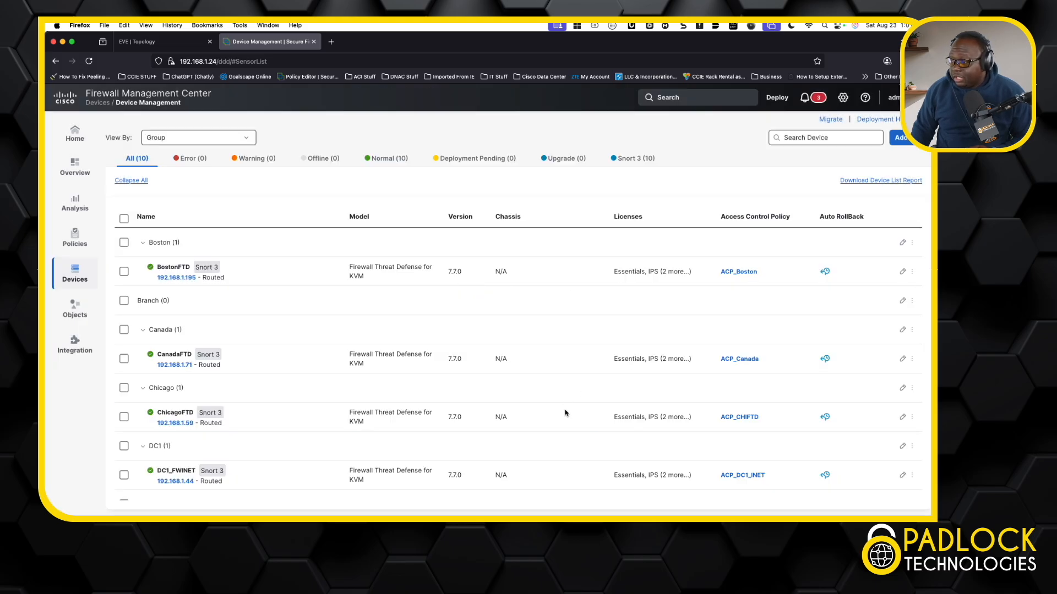
pyautogui.click(903, 475)
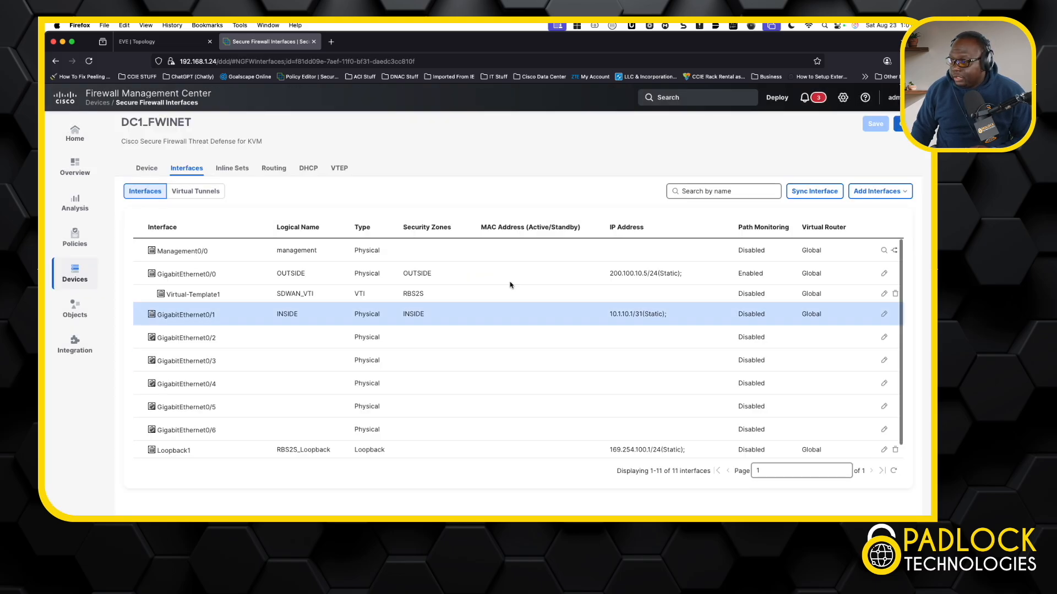
pyautogui.click(269, 169)
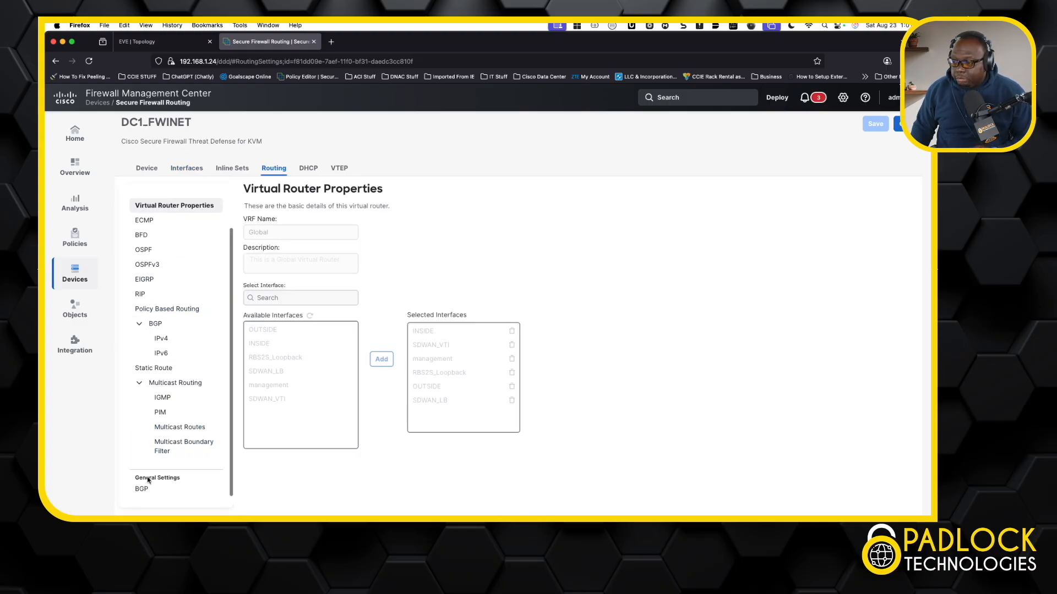
# Review the BGP general settings, including the AS number, then open the IPv4 BGP settings
pyautogui.click(142, 490)
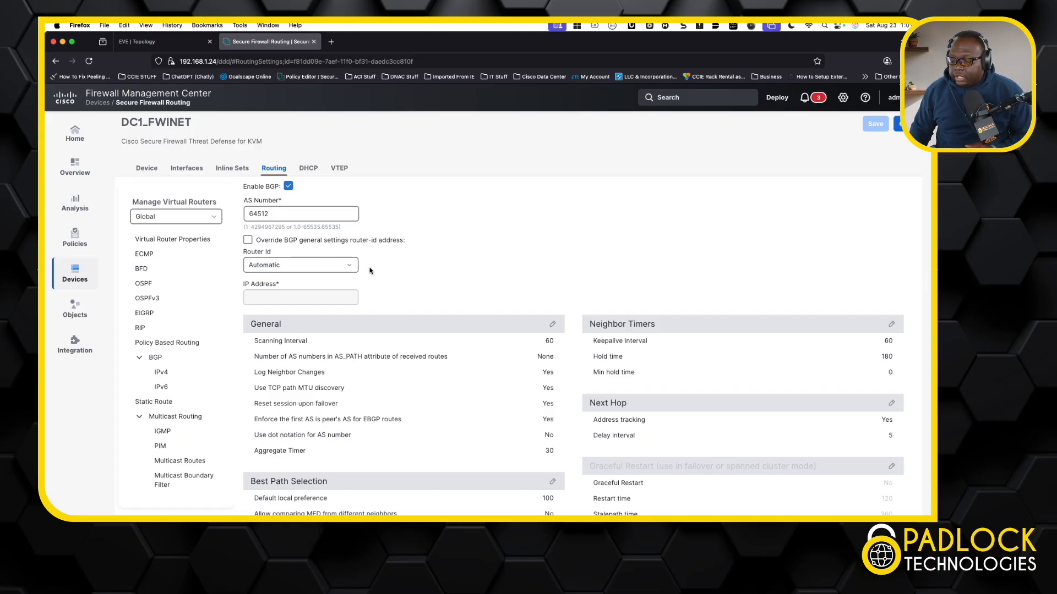
pyautogui.click(250, 219)
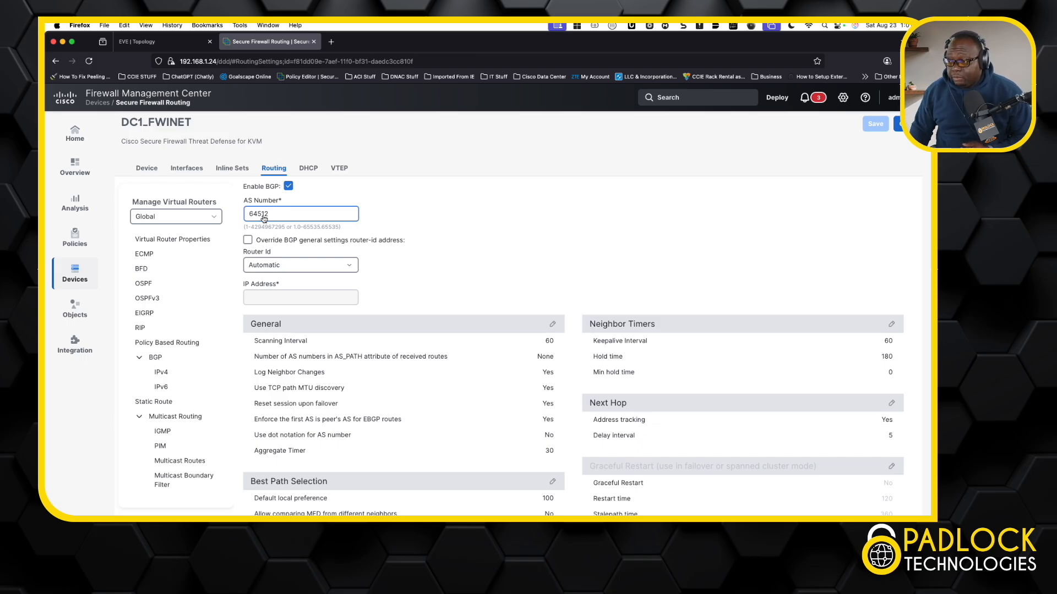
pyautogui.click(170, 374)
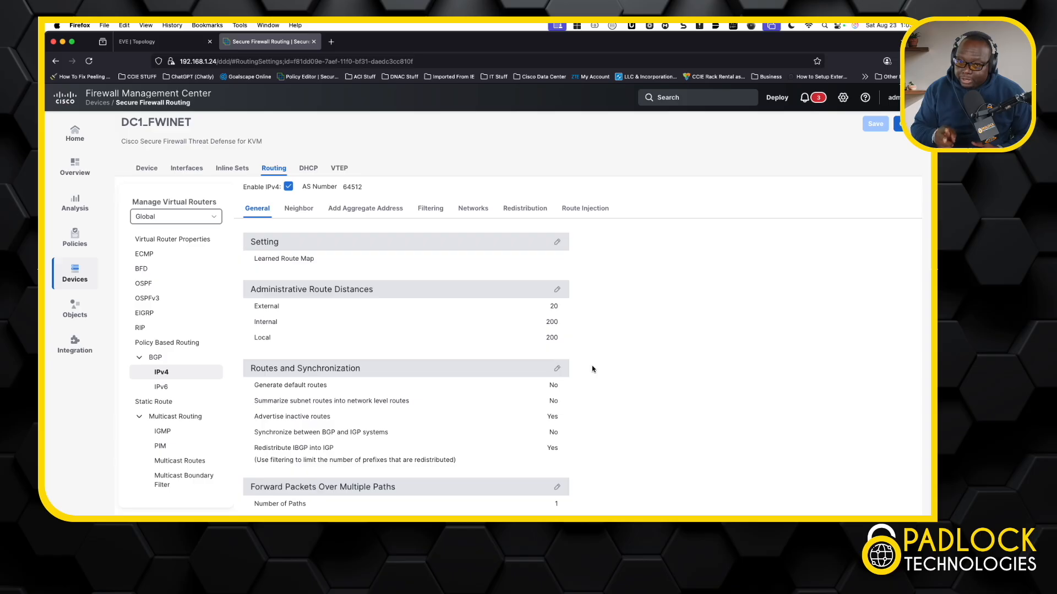
# Open the Routes and Synchronization settings without changing them, then review the Redistribution and Networks tabs
pyautogui.click(557, 368)
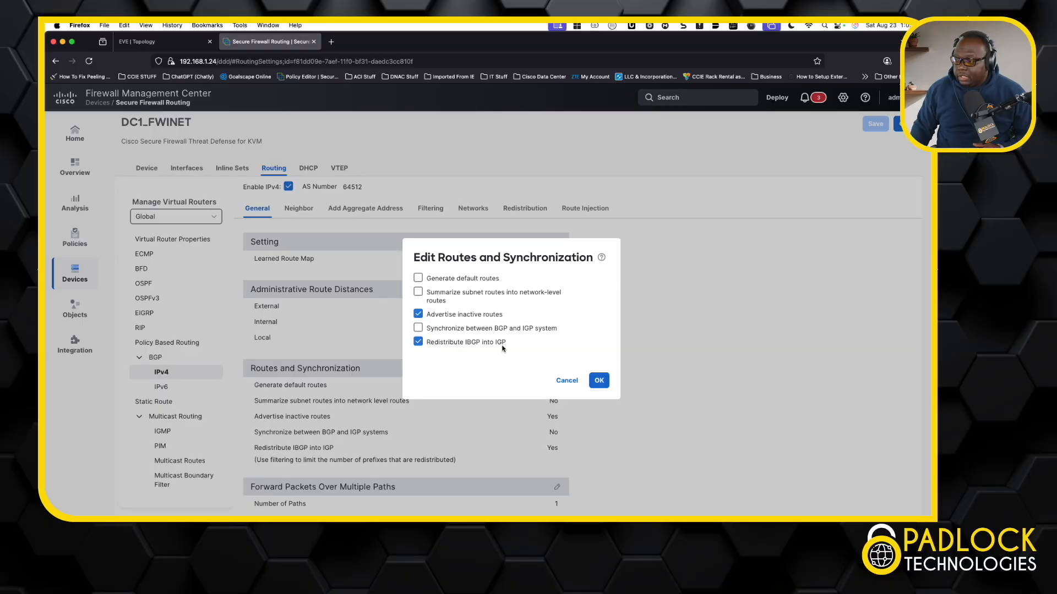
pyautogui.click(567, 379)
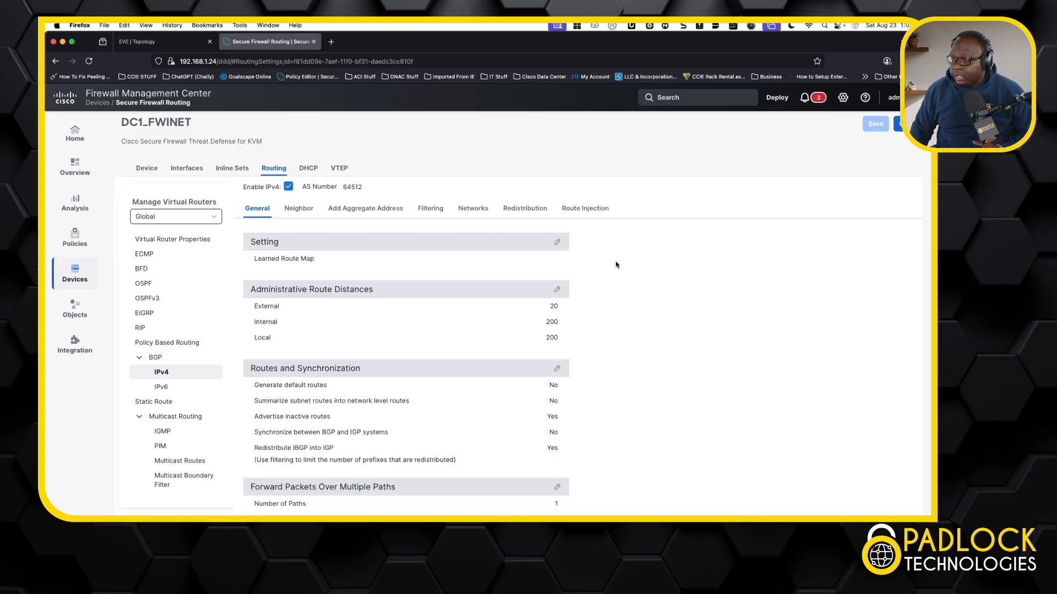
pyautogui.click(535, 212)
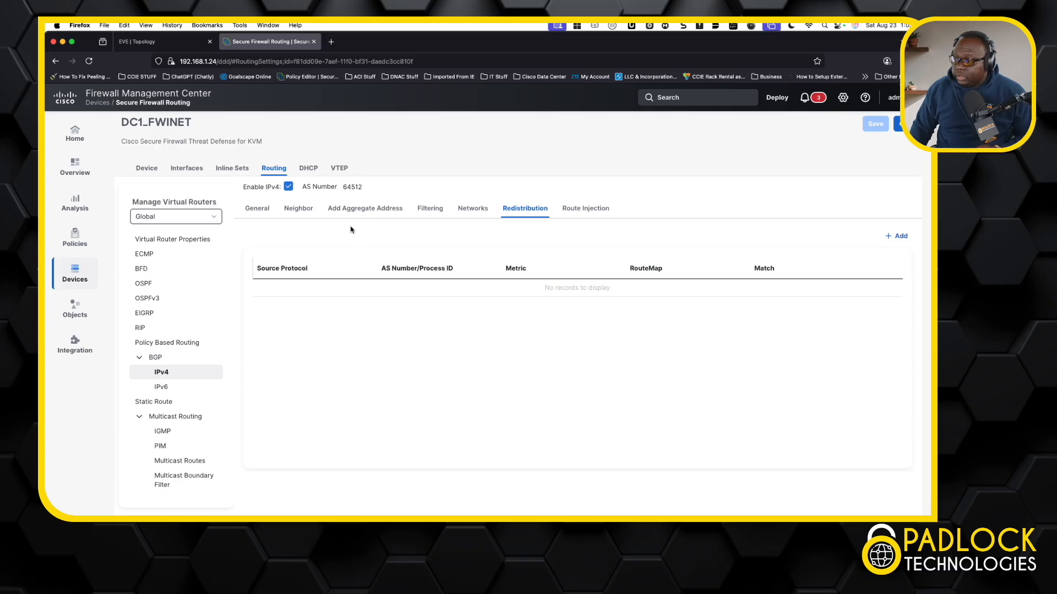
pyautogui.click(476, 215)
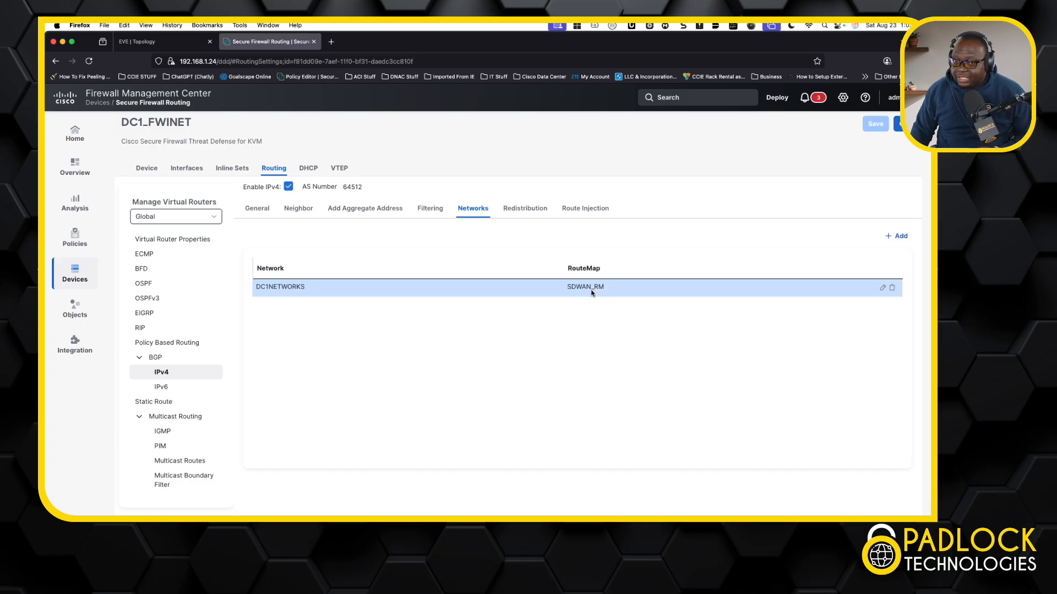
# Open Objects in a new browser tab and go to the Route Map objects
pyautogui.rightClick(94, 312)
pyautogui.click(96, 316)
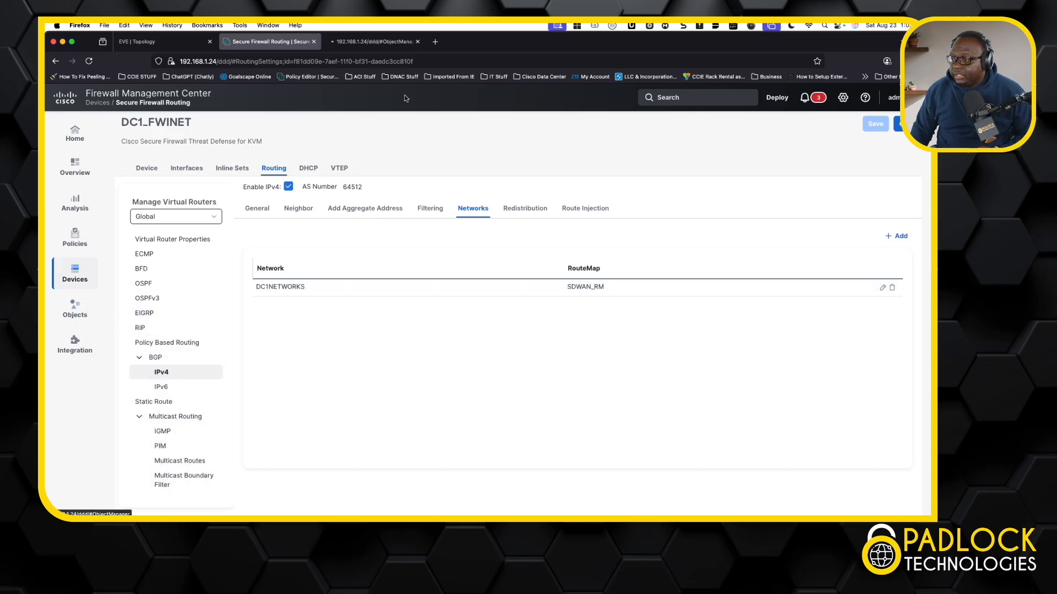
pyautogui.click(370, 41)
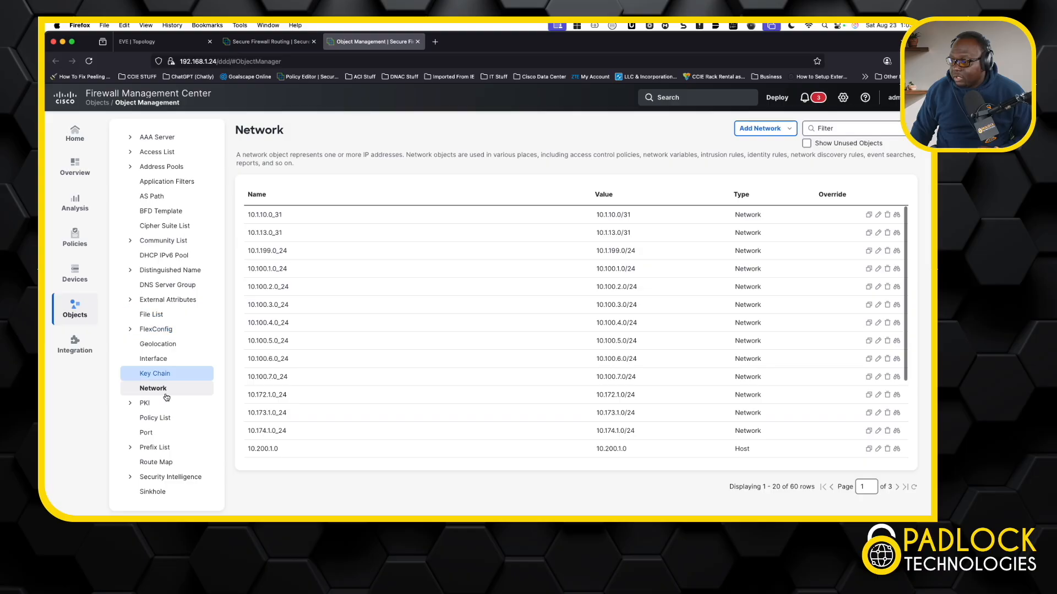
pyautogui.scroll(-3, 165, 407)
pyautogui.scroll(1, 165, 405)
pyautogui.click(164, 330)
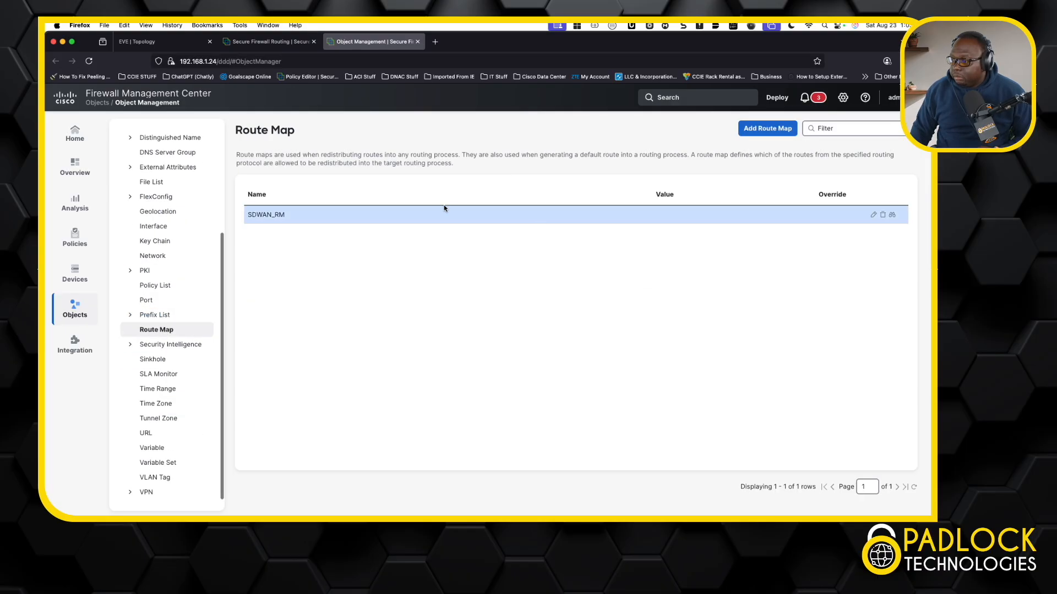
# Inspect the SDWAN_RM route map entry's BGP community list set clause, then cancel both dialogs
pyautogui.click(266, 215)
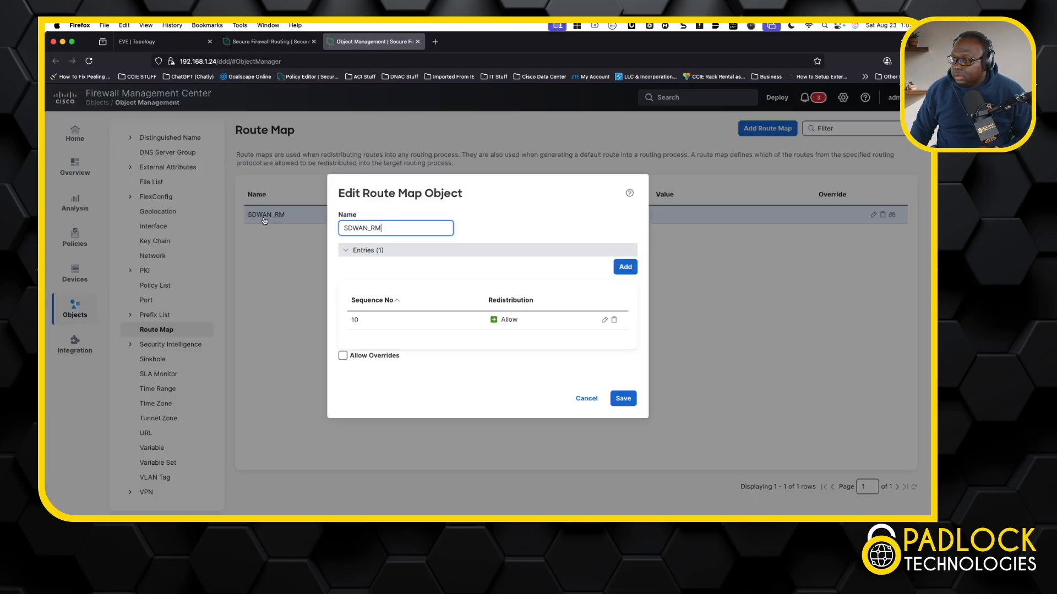
pyautogui.click(604, 322)
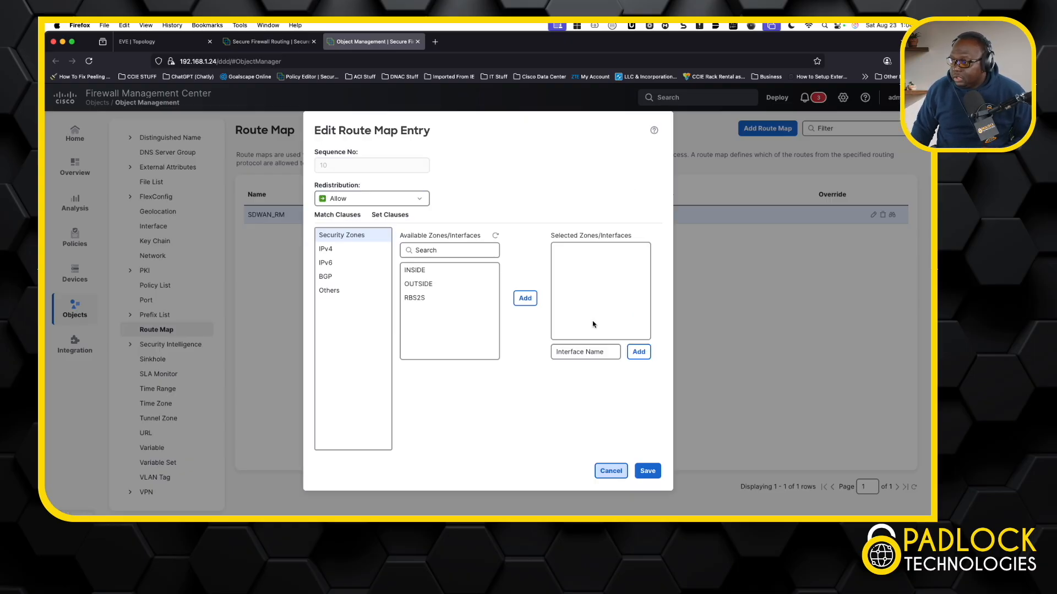
pyautogui.click(388, 216)
pyautogui.click(336, 251)
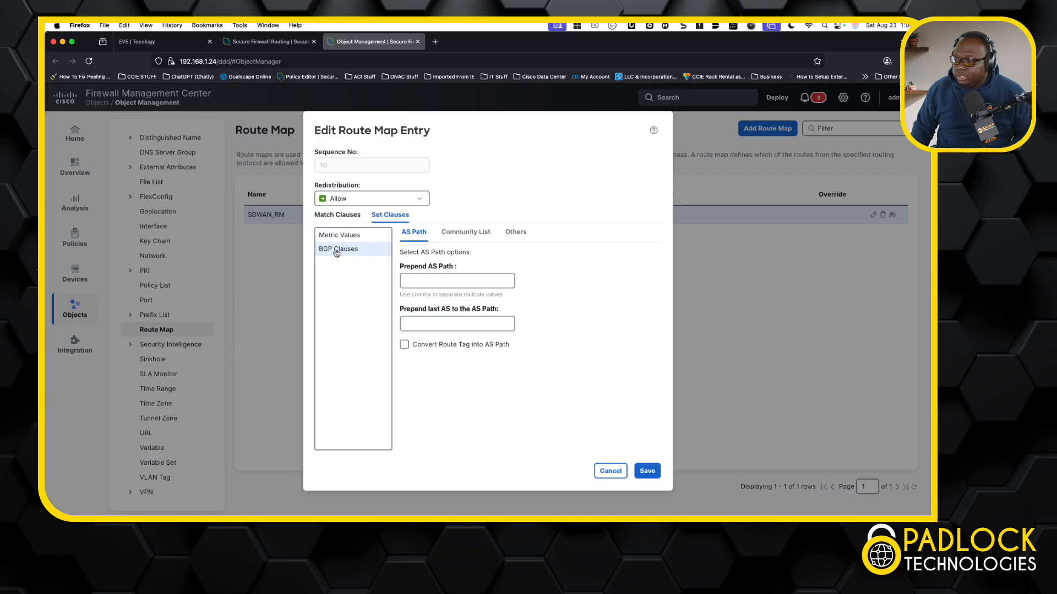
pyautogui.click(481, 235)
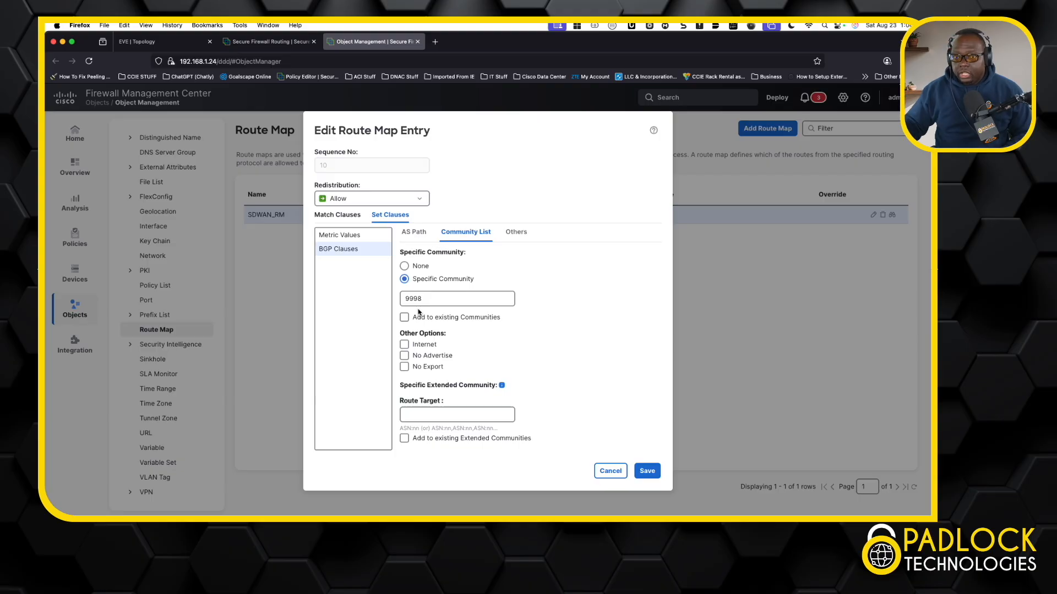
pyautogui.click(609, 474)
pyautogui.click(576, 397)
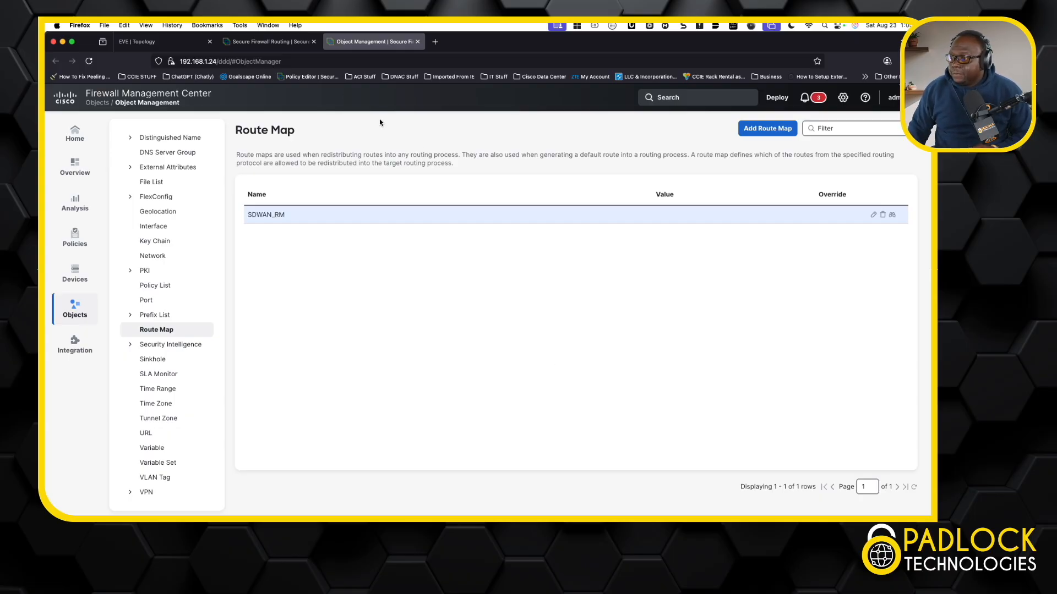
# Return to the DC1_FWINET routing tab and review the OSPF redistribution entries
pyautogui.click(276, 47)
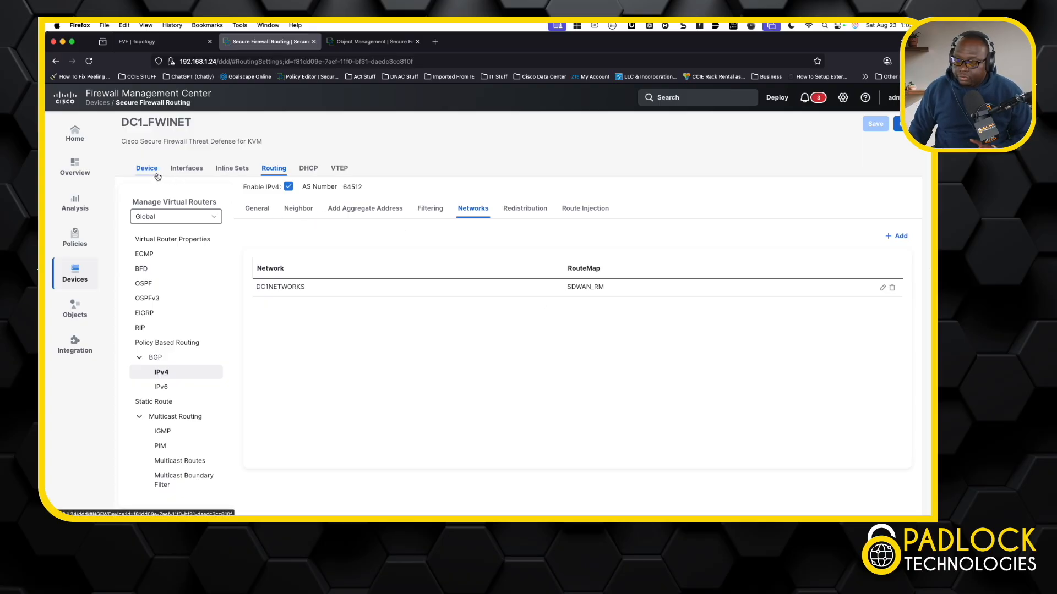
pyautogui.click(148, 284)
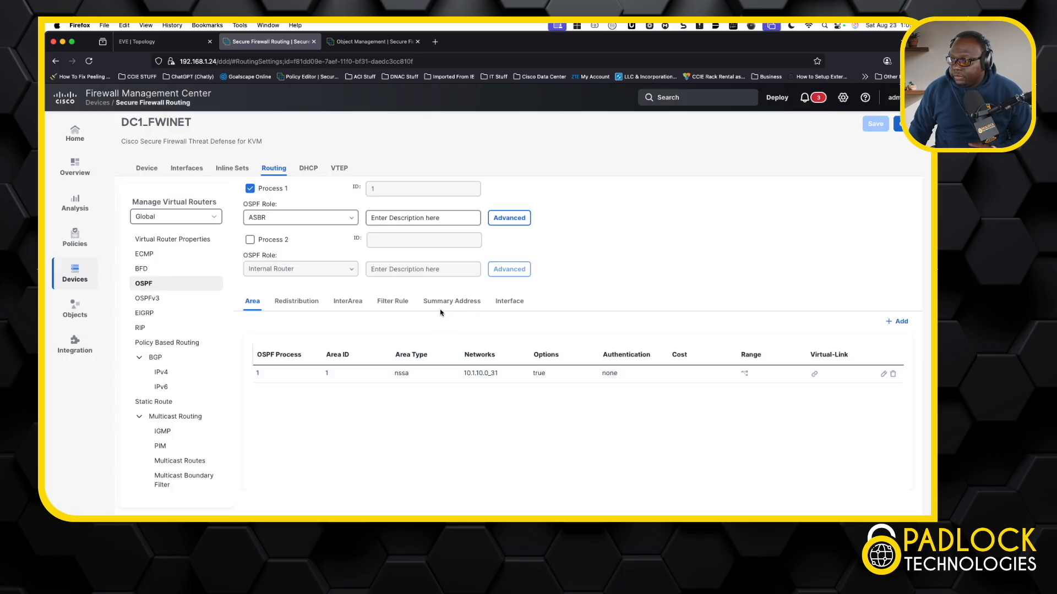
pyautogui.click(308, 303)
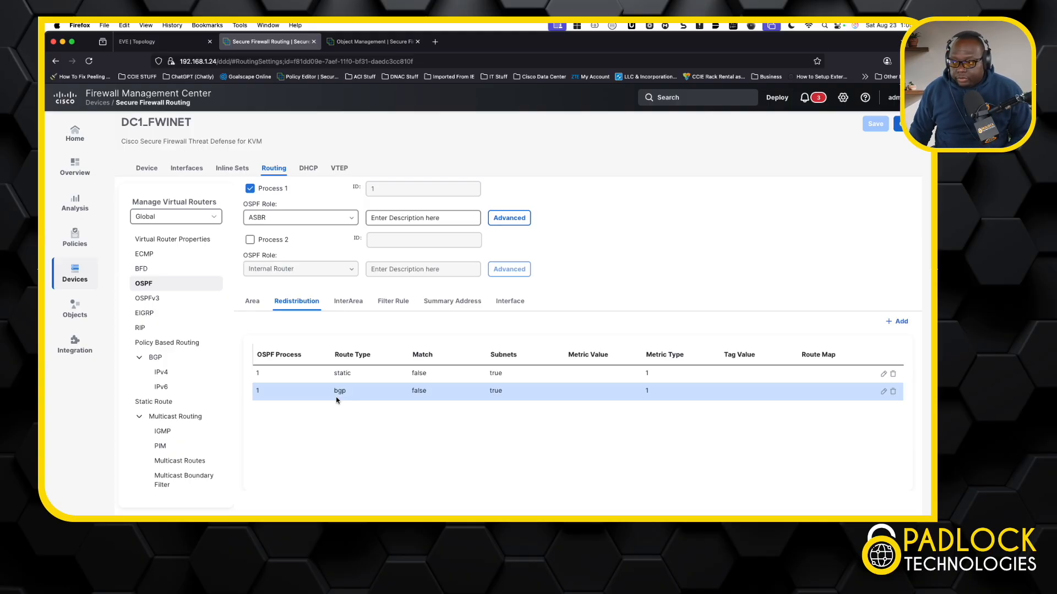
# Open CLI Troubleshoot from the device summary and run show run route-map
pyautogui.click(146, 168)
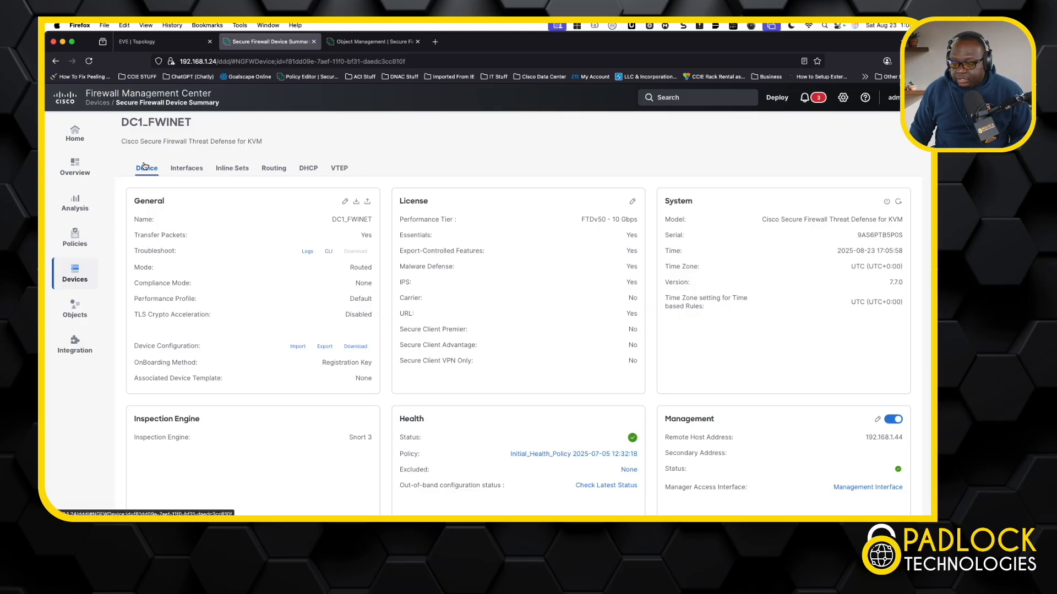
pyautogui.moveTo(80, 269)
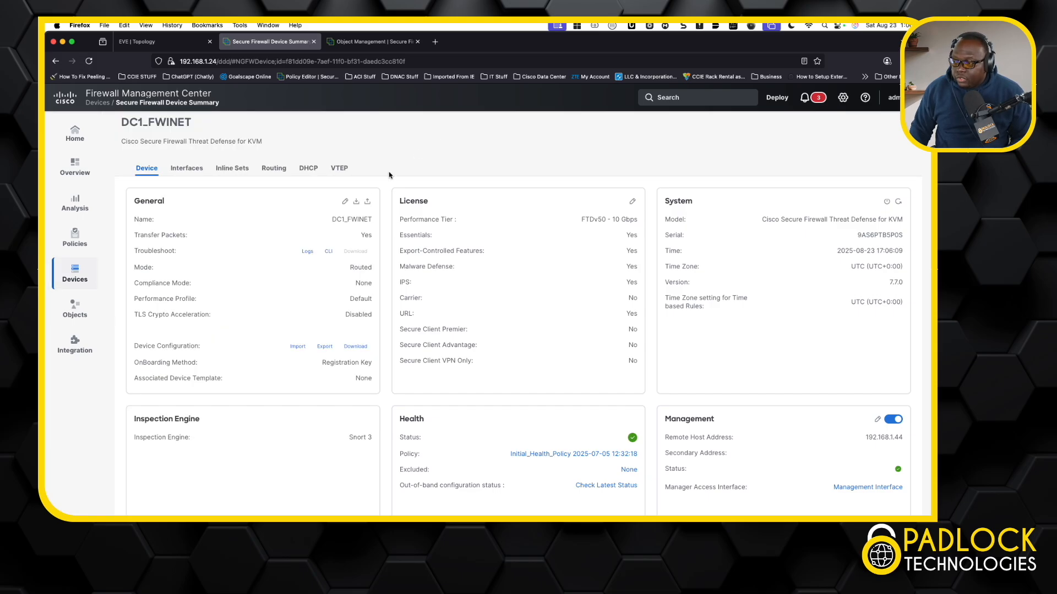
pyautogui.click(330, 253)
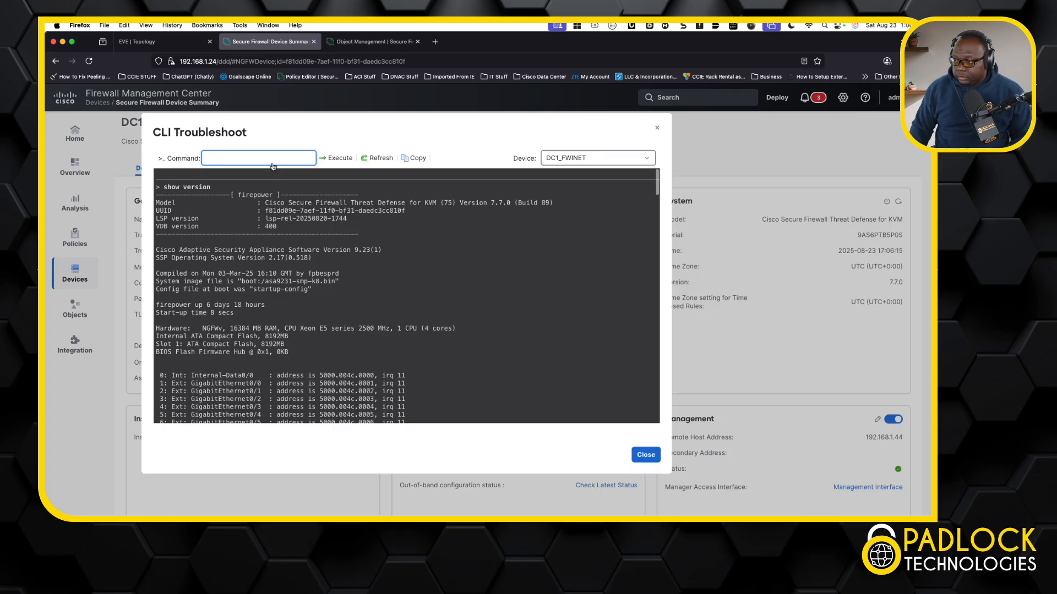
pyautogui.write('show')
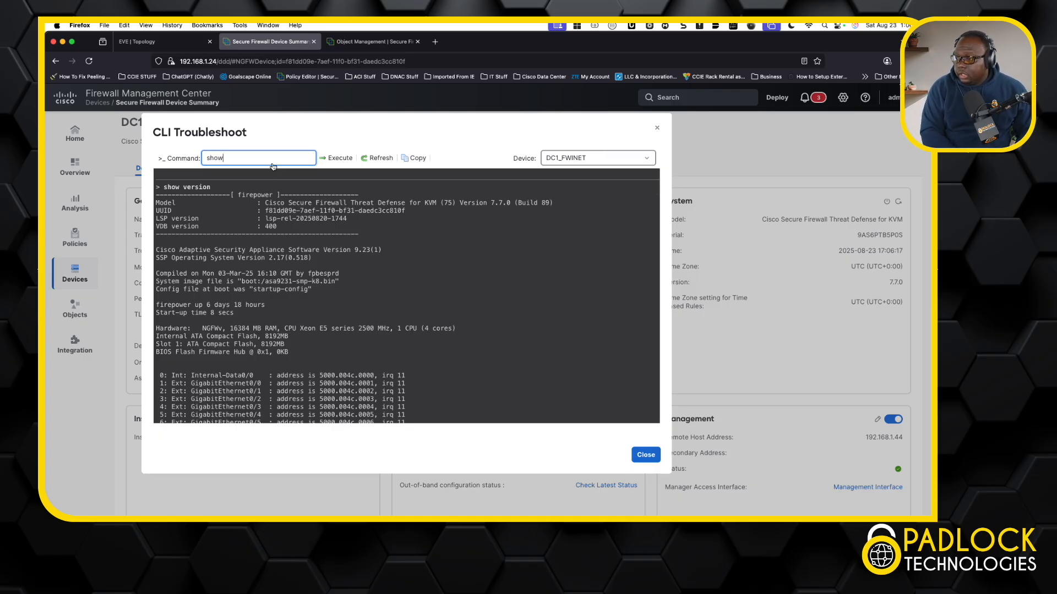
pyautogui.write(' run ')
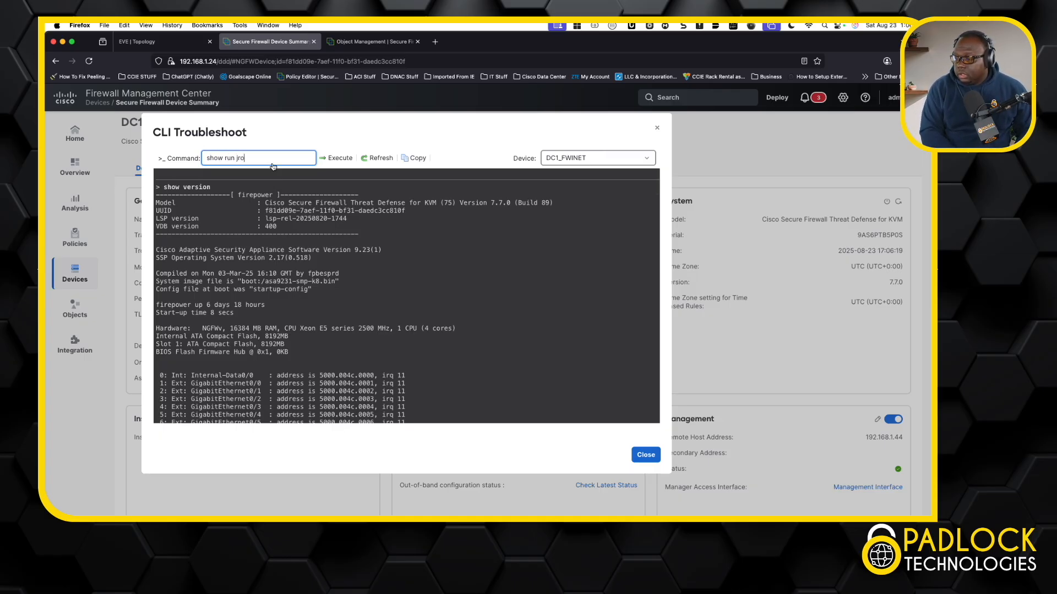
pyautogui.write('jr')
pyautogui.write('oute')
pyautogui.write('-map')
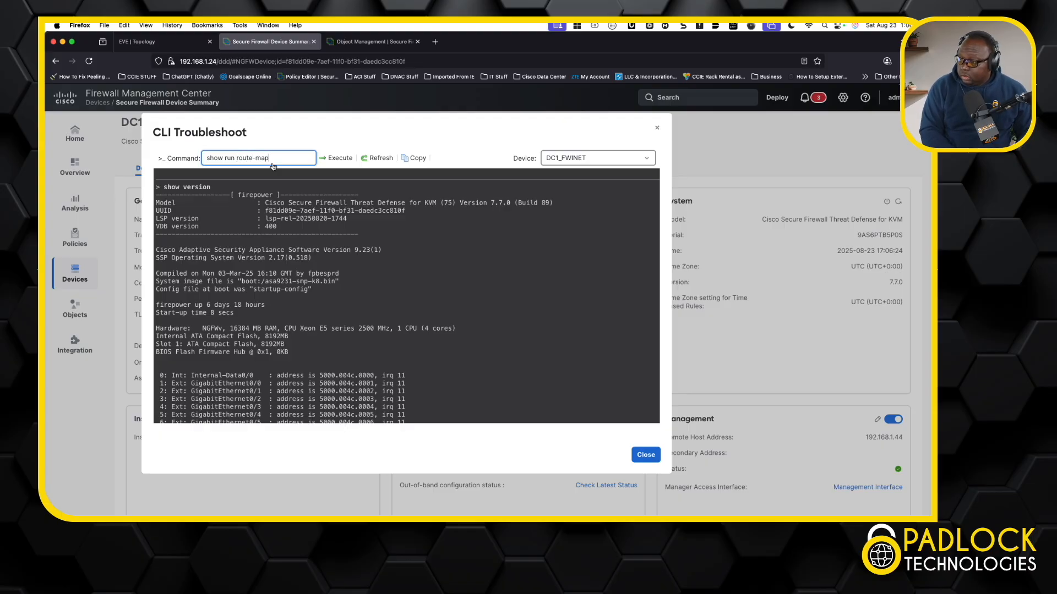
pyautogui.press('Return')
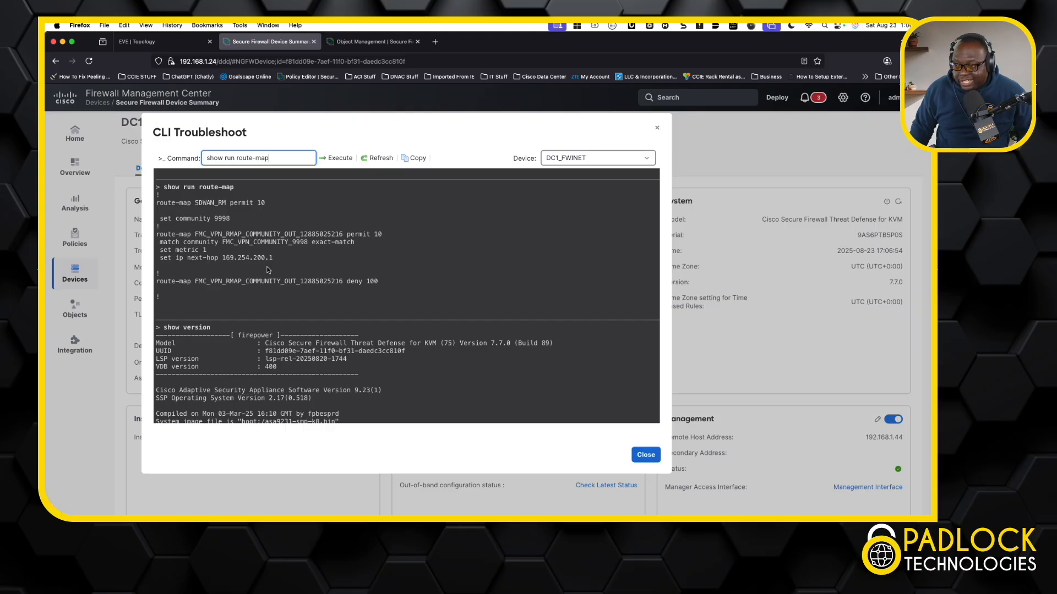
# Replace the command with show run router bgp and run it
pyautogui.click(273, 159)
pyautogui.moveTo(273, 160); pyautogui.dragTo(237, 161)
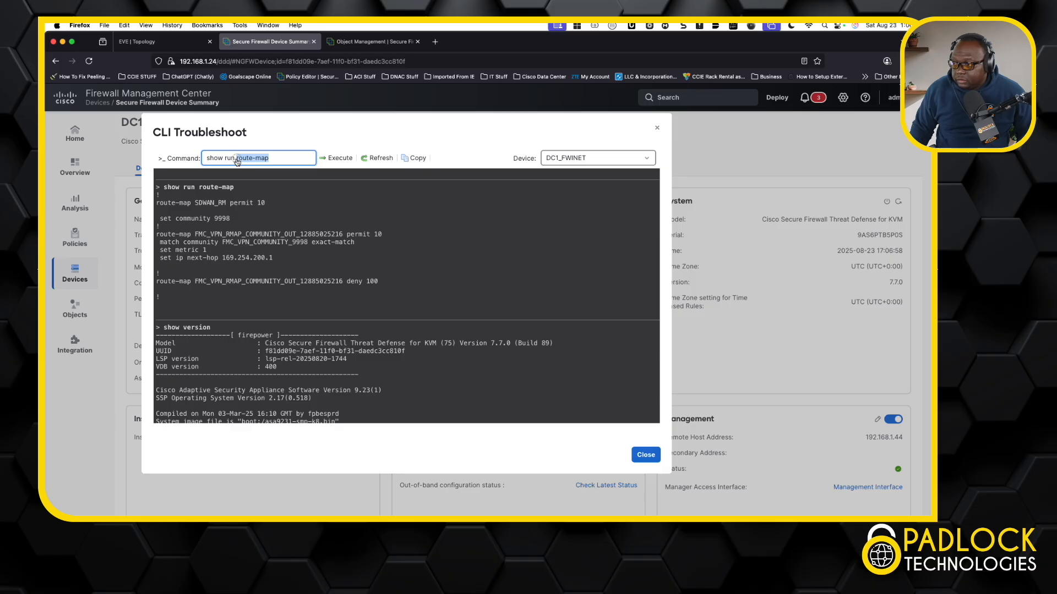
pyautogui.write('router bgp')
pyautogui.press('Return')
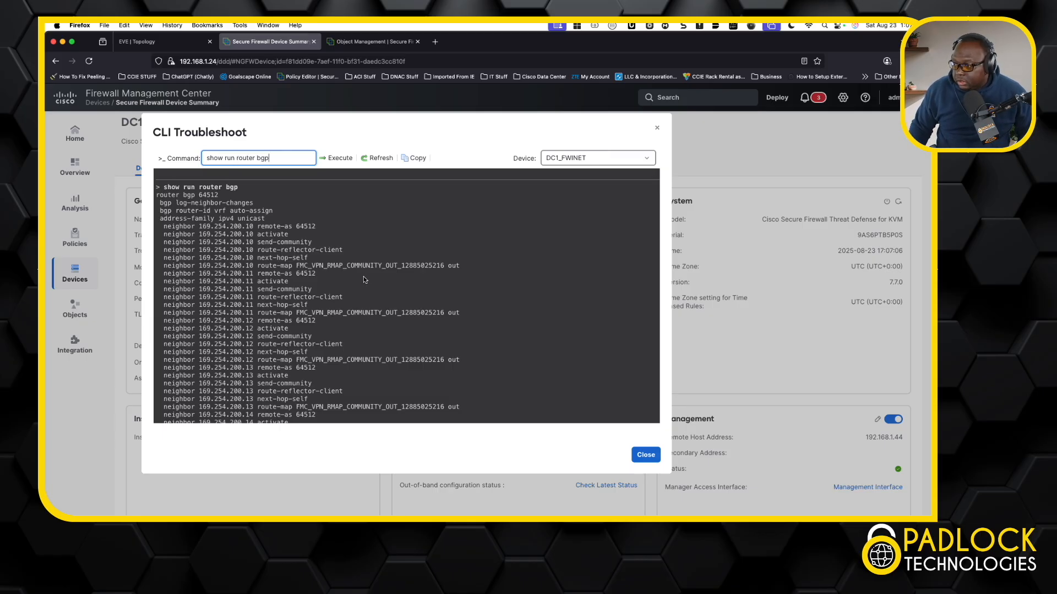
# Scroll through the BGP and route-map output, highlighting the neighbor route-map and SDWAN_RM lines
pyautogui.moveTo(297, 266); pyautogui.dragTo(439, 268)
pyautogui.scroll(-10, 439, 268)
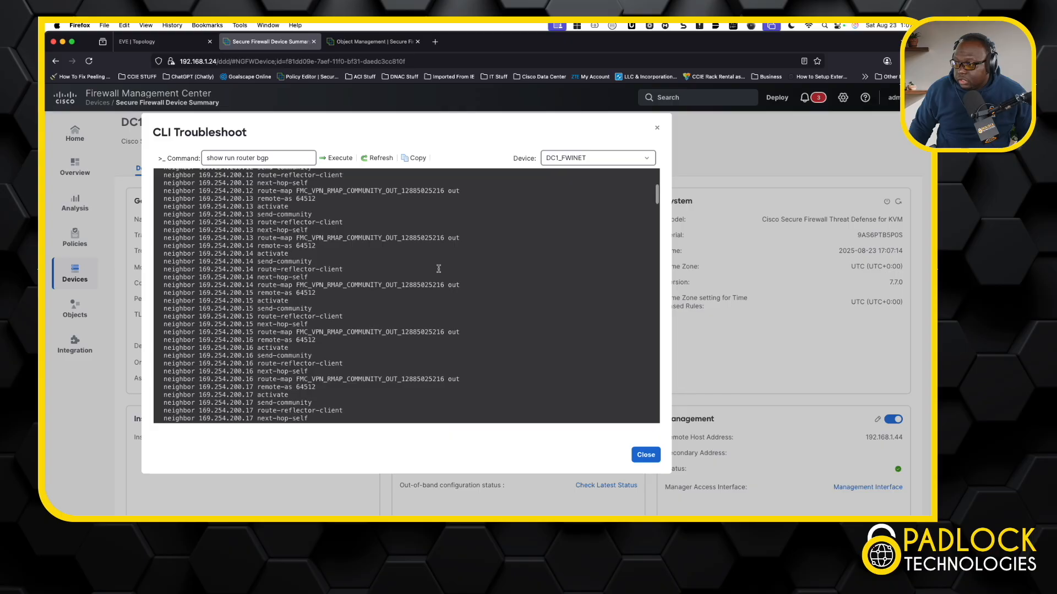
pyautogui.scroll(-2, 438, 269)
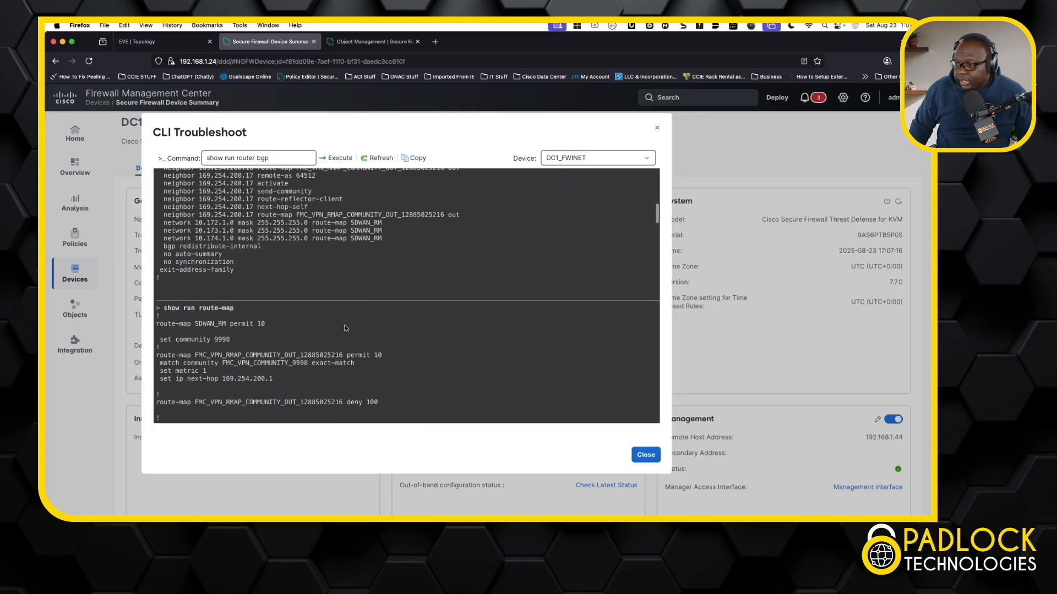
pyautogui.moveTo(231, 340); pyautogui.dragTo(160, 323)
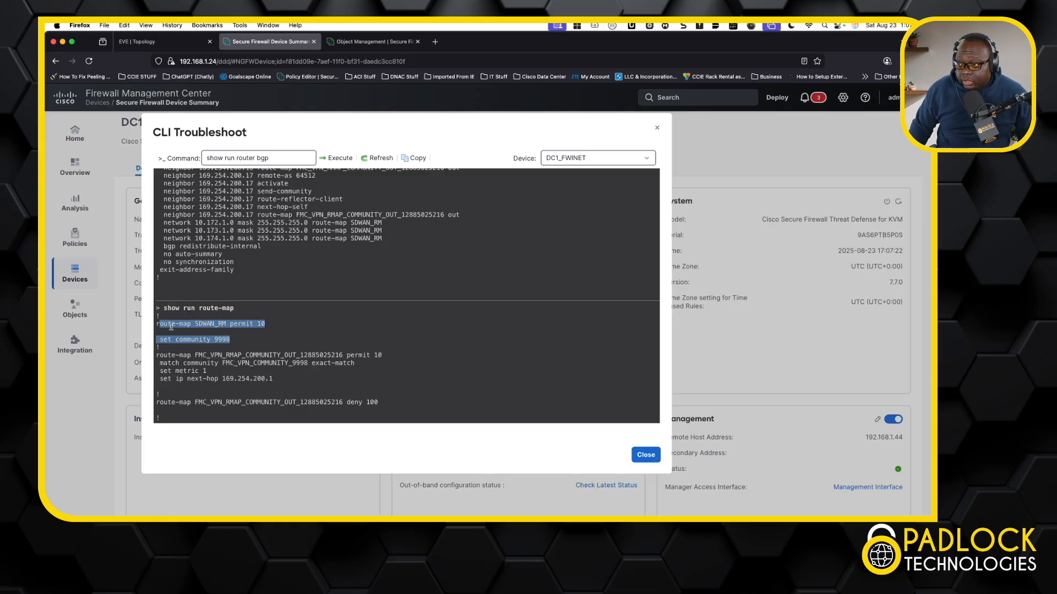
pyautogui.scroll(5, 441, 246)
pyautogui.scroll(4, 441, 251)
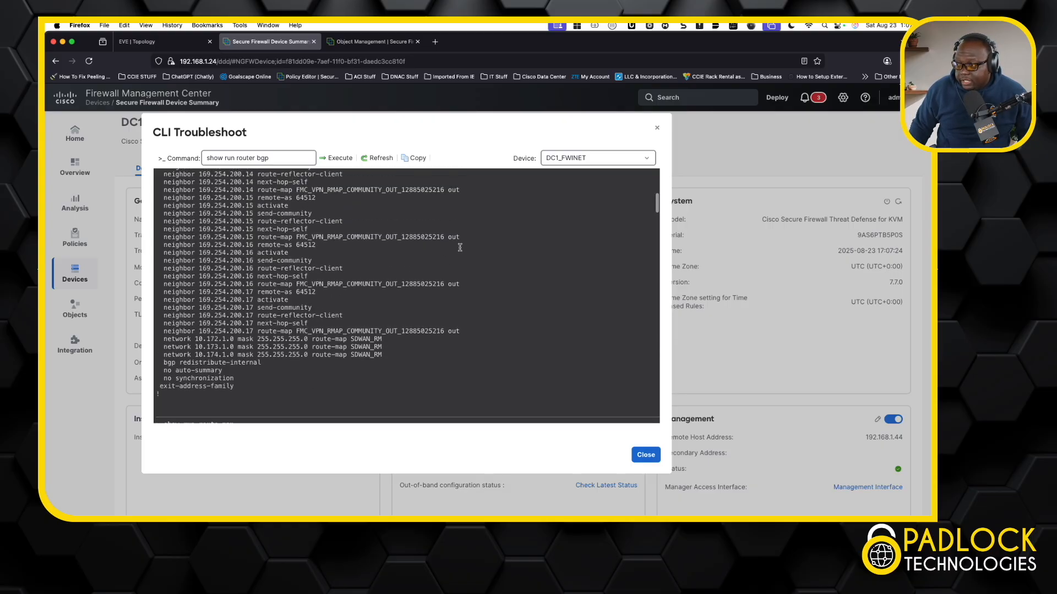
# Highlight a neighbor route-map out line, then replace the command with show bgp ipv4 unicast and run it
pyautogui.moveTo(461, 240); pyautogui.dragTo(258, 238)
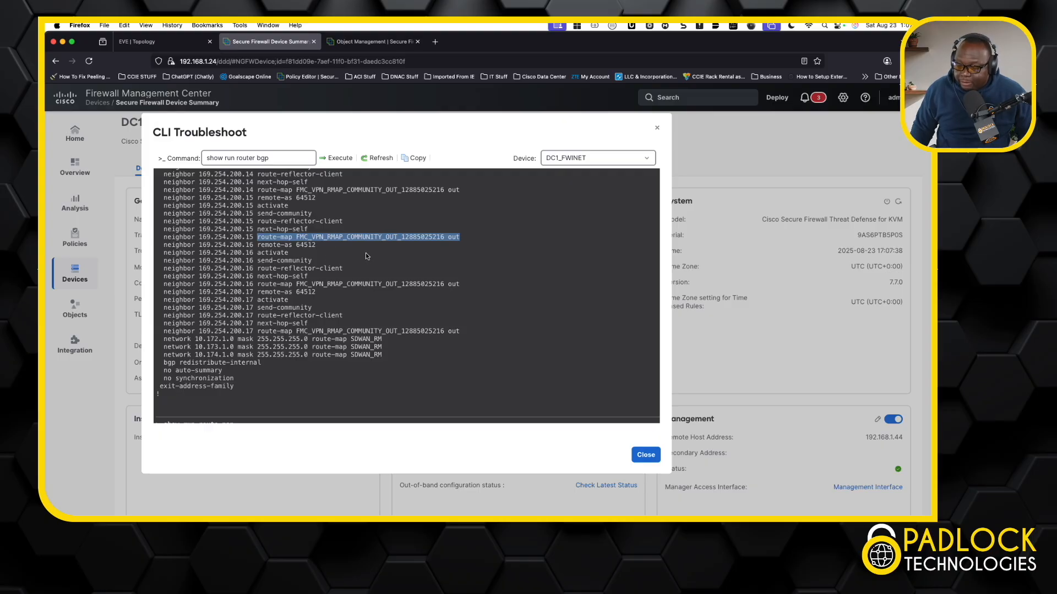
pyautogui.scroll(10, 366, 256)
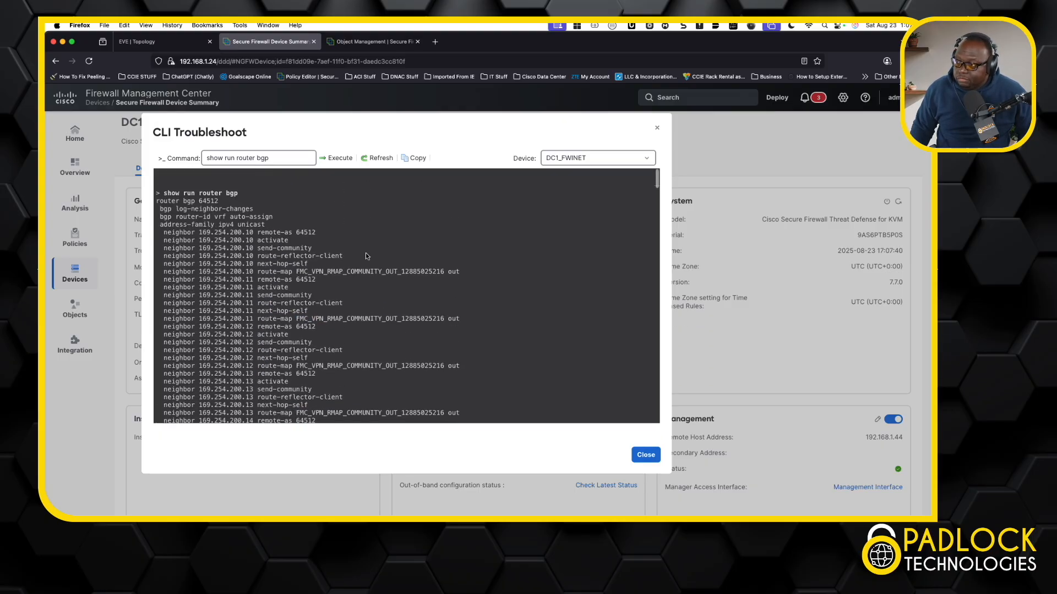
pyautogui.click(269, 158)
pyautogui.moveTo(270, 160); pyautogui.dragTo(236, 159)
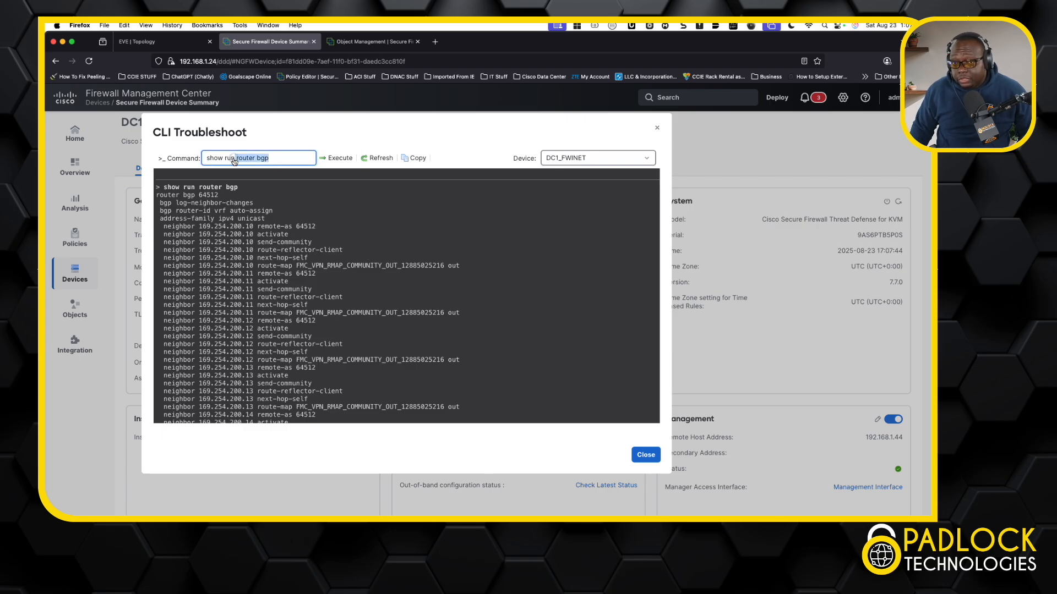
pyautogui.moveTo(234, 160); pyautogui.dragTo(226, 162)
pyautogui.write('bgp ipv')
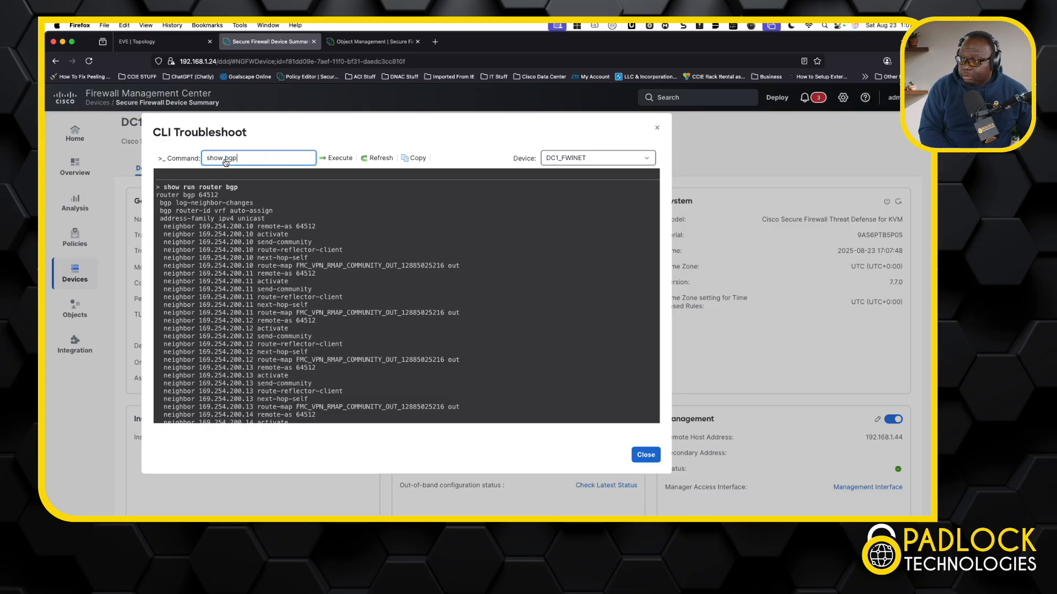
pyautogui.write('4 u')
pyautogui.press('Return')
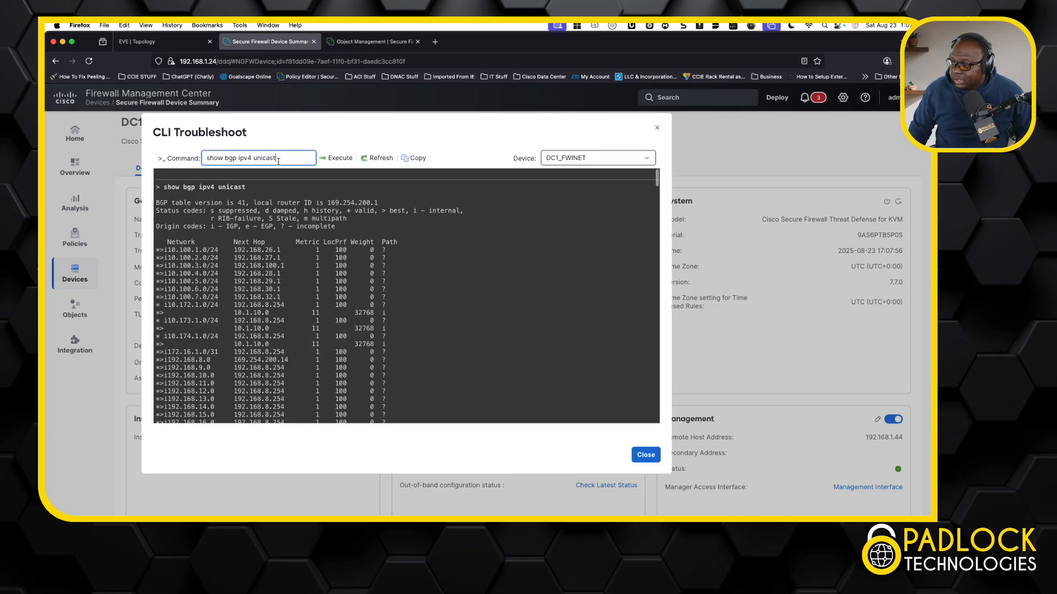
# Scroll through the DC1_FWINET BGP table output and close CLI Troubleshoot
pyautogui.scroll(-3, 318, 293)
pyautogui.scroll(-2, 317, 292)
pyautogui.scroll(-4, 317, 292)
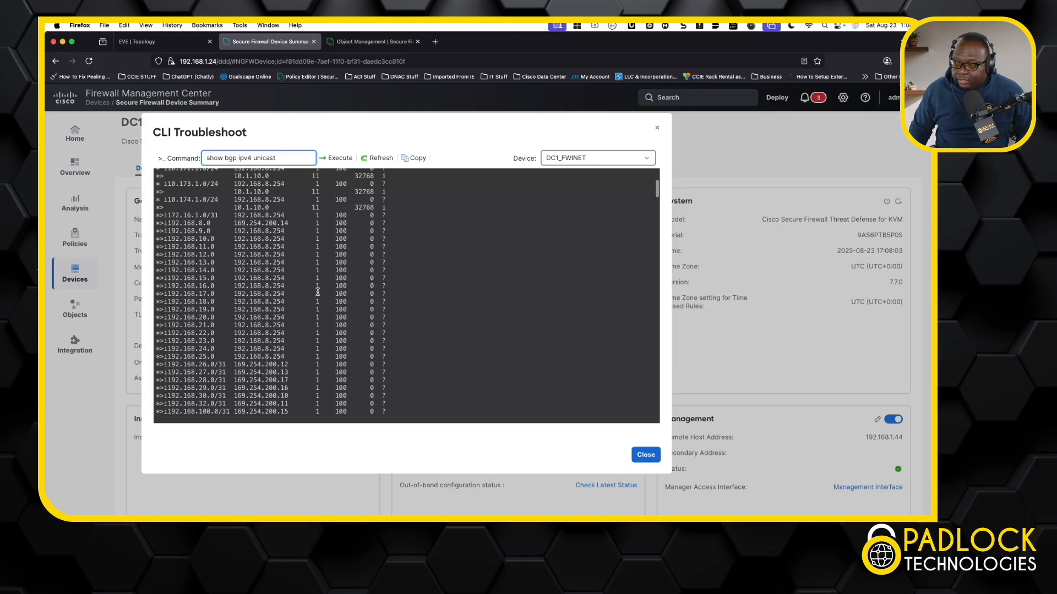
pyautogui.scroll(8, 318, 292)
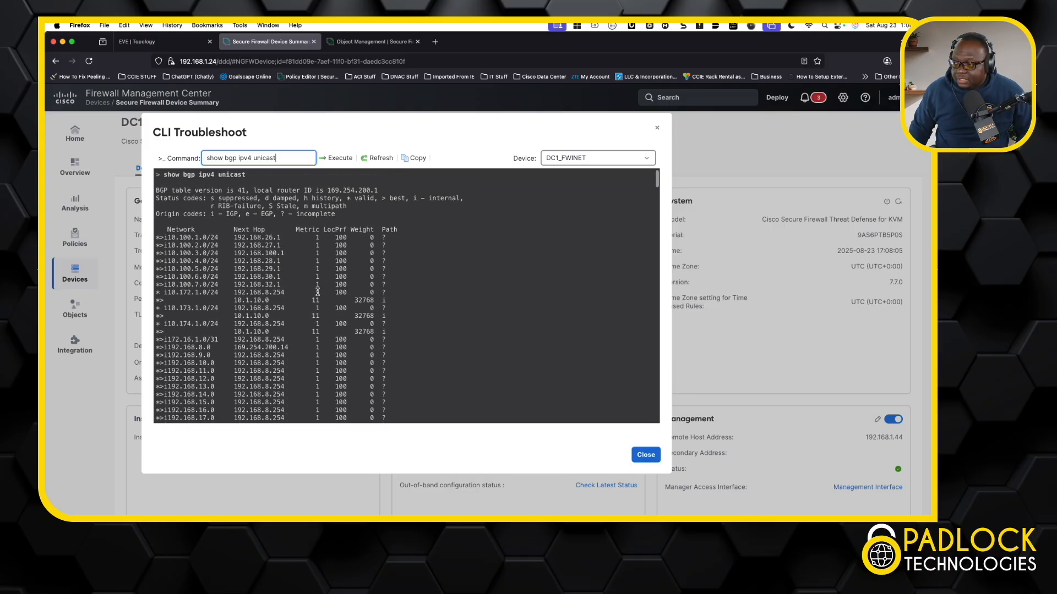
pyautogui.scroll(1, 318, 293)
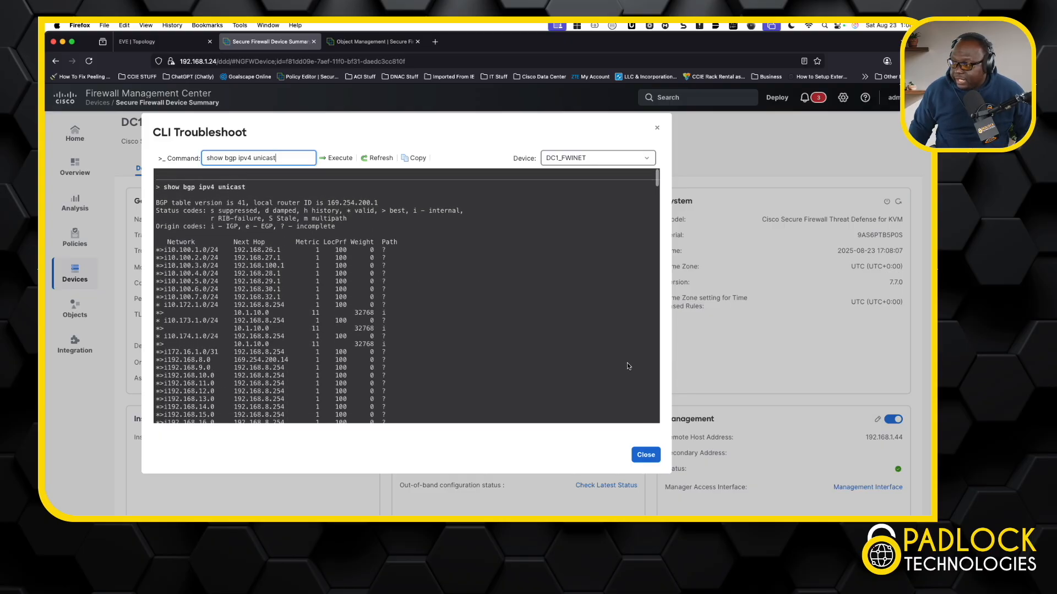
pyautogui.click(645, 455)
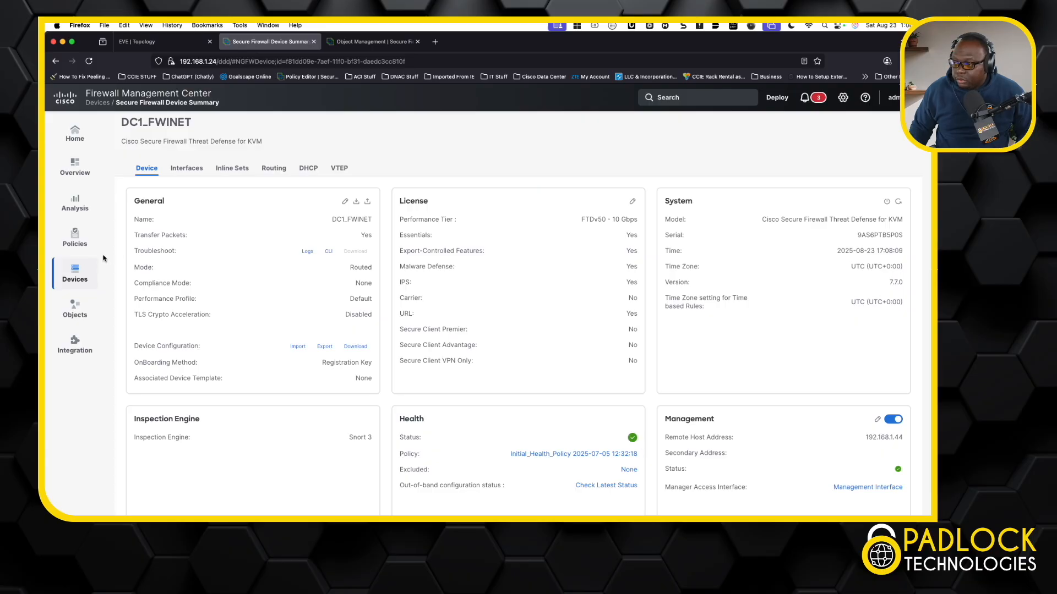
# Open BostonFTD's routing settings and review its BGP IPv4 and EIGRP redistribution entries
pyautogui.click(85, 284)
pyautogui.click(156, 171)
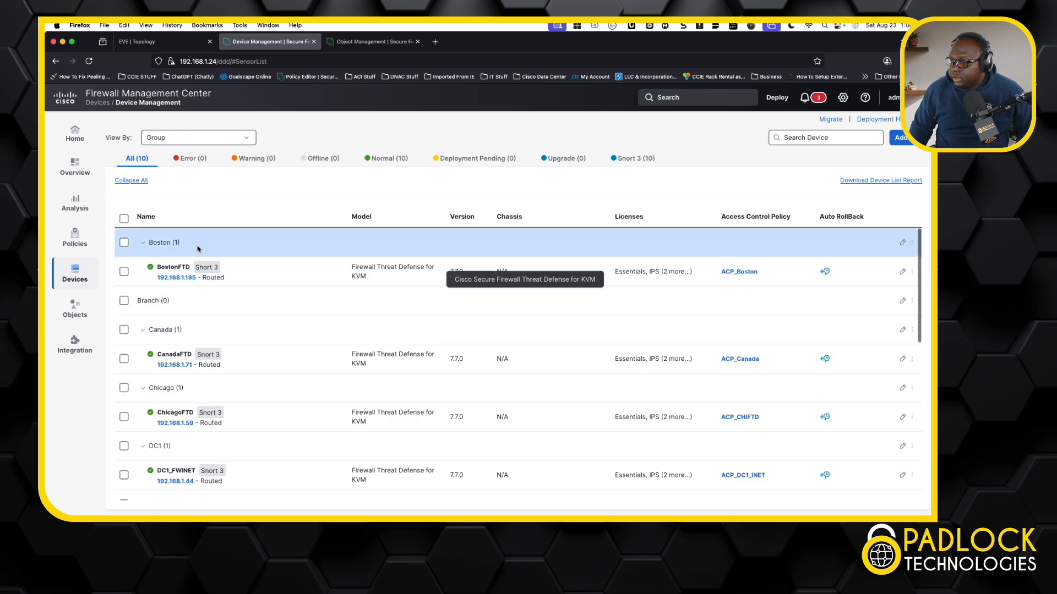
pyautogui.click(167, 268)
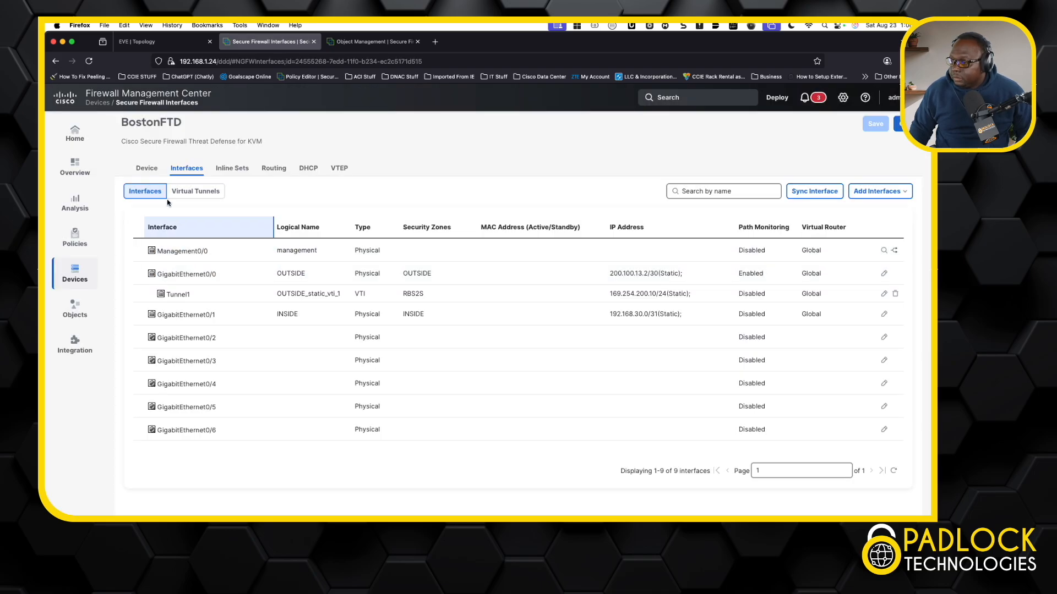
pyautogui.click(273, 169)
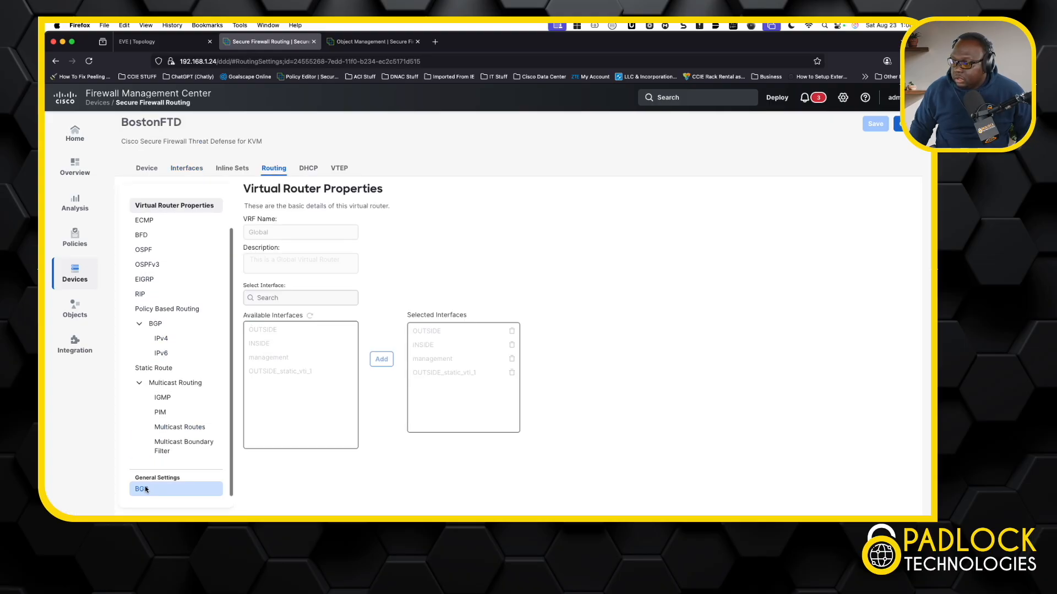
pyautogui.click(142, 488)
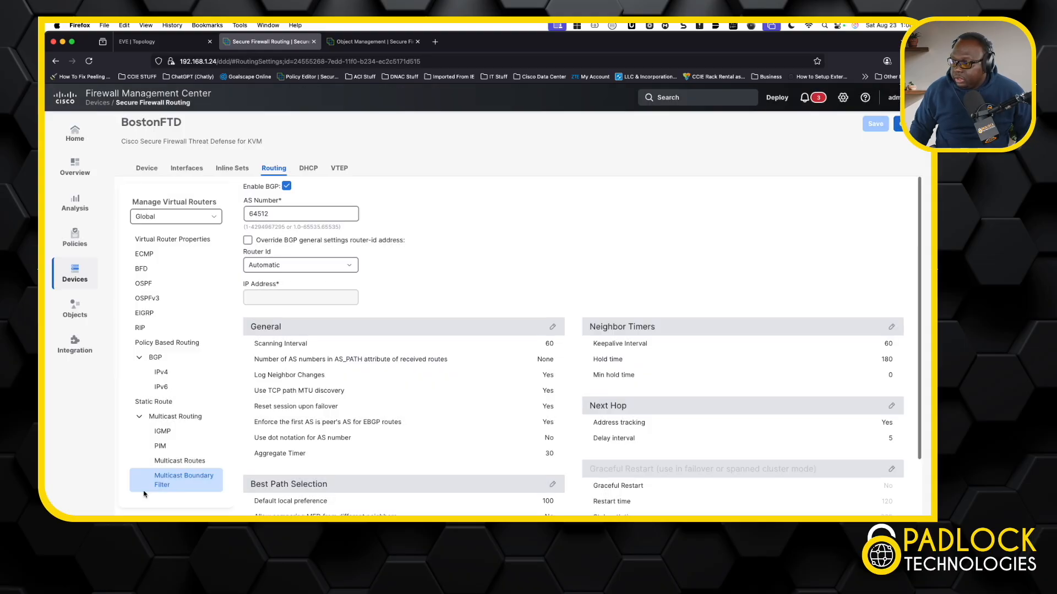
pyautogui.click(162, 372)
pyautogui.click(525, 208)
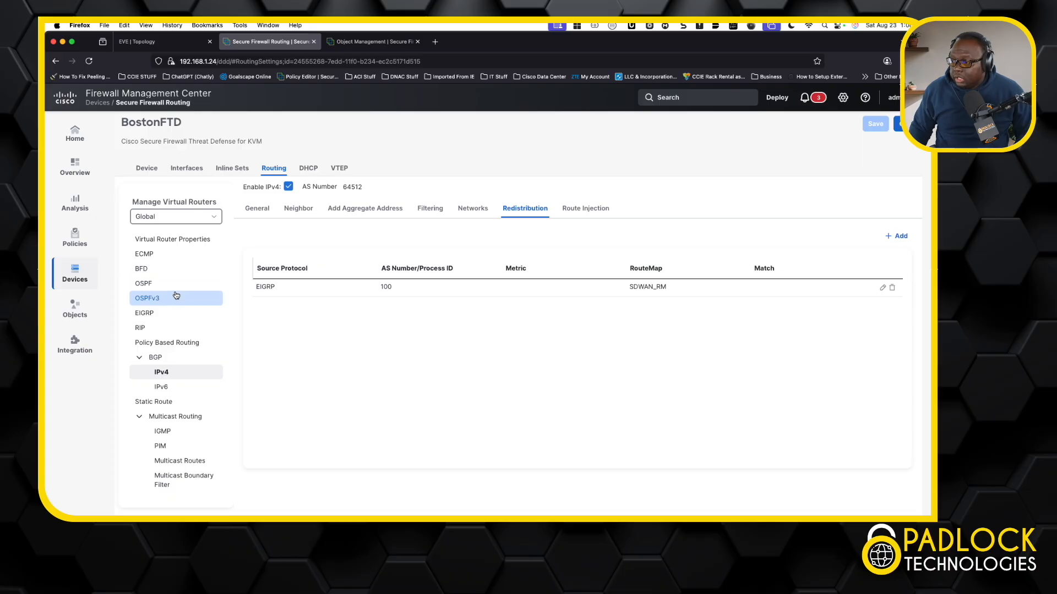
pyautogui.click(165, 312)
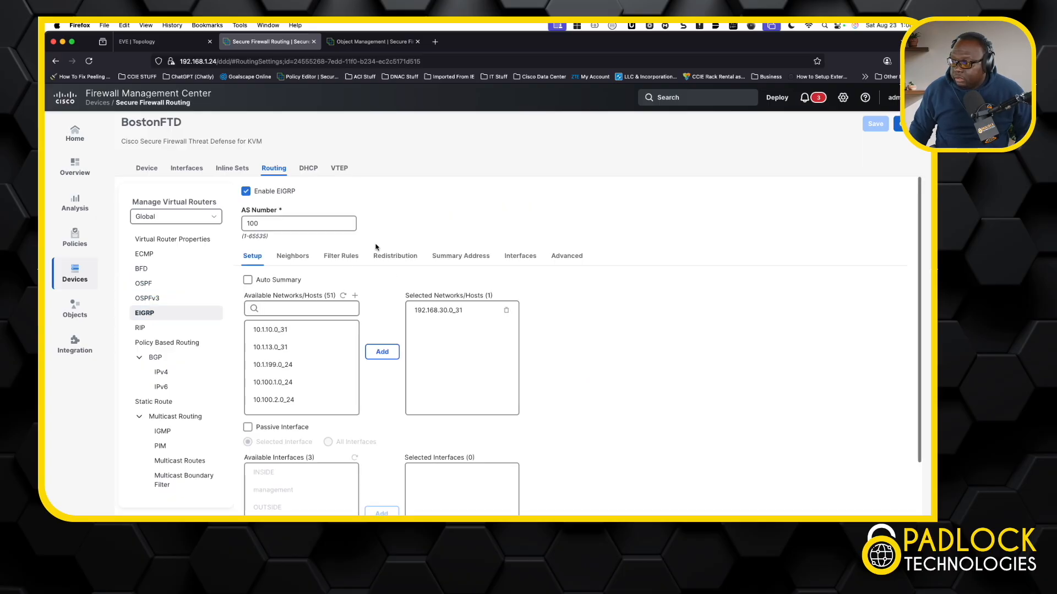
pyautogui.click(394, 257)
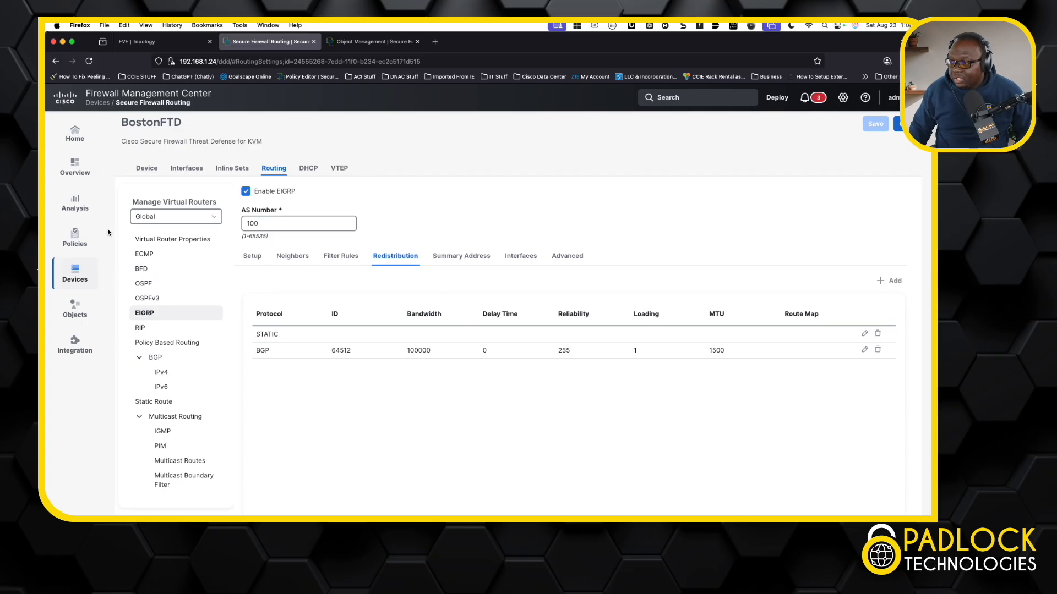
# Open CLI Troubleshoot on BostonFTD and try to run sh bgp ipv4 unicast
pyautogui.click(144, 168)
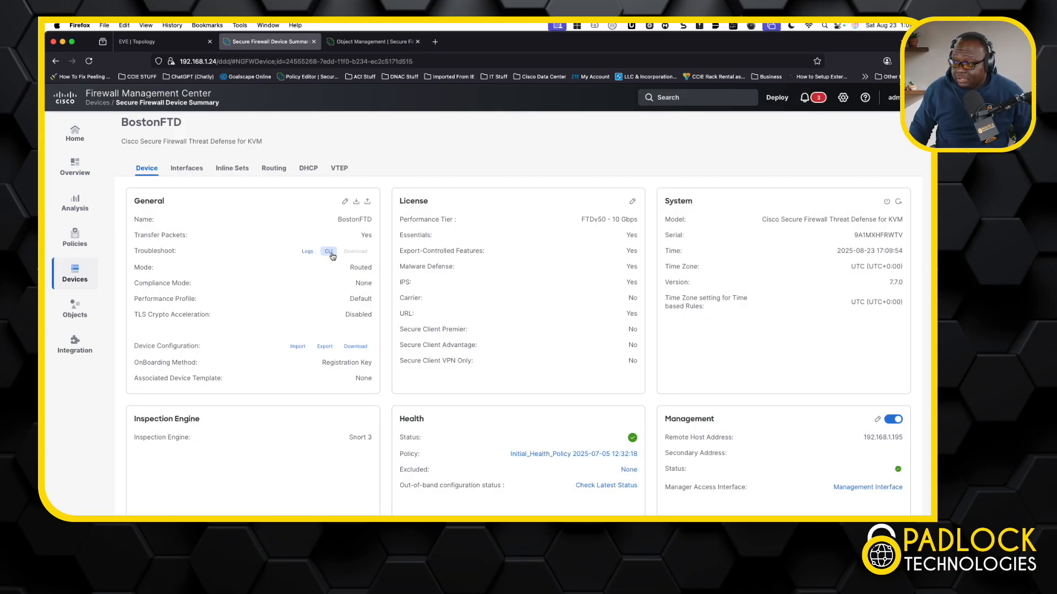
pyautogui.click(329, 252)
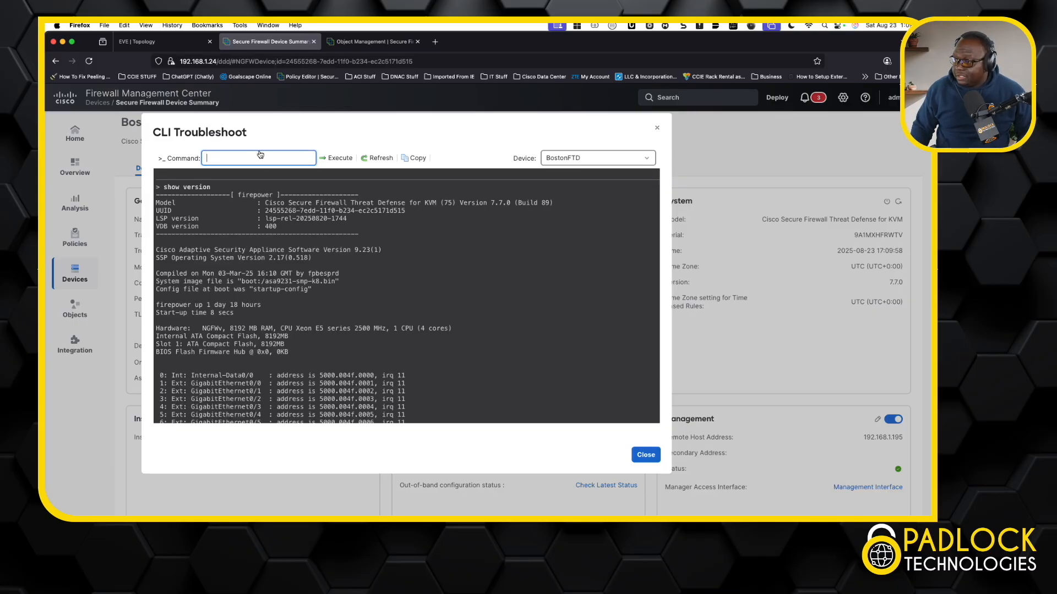
pyautogui.write('sh bgp ipv4 unicast')
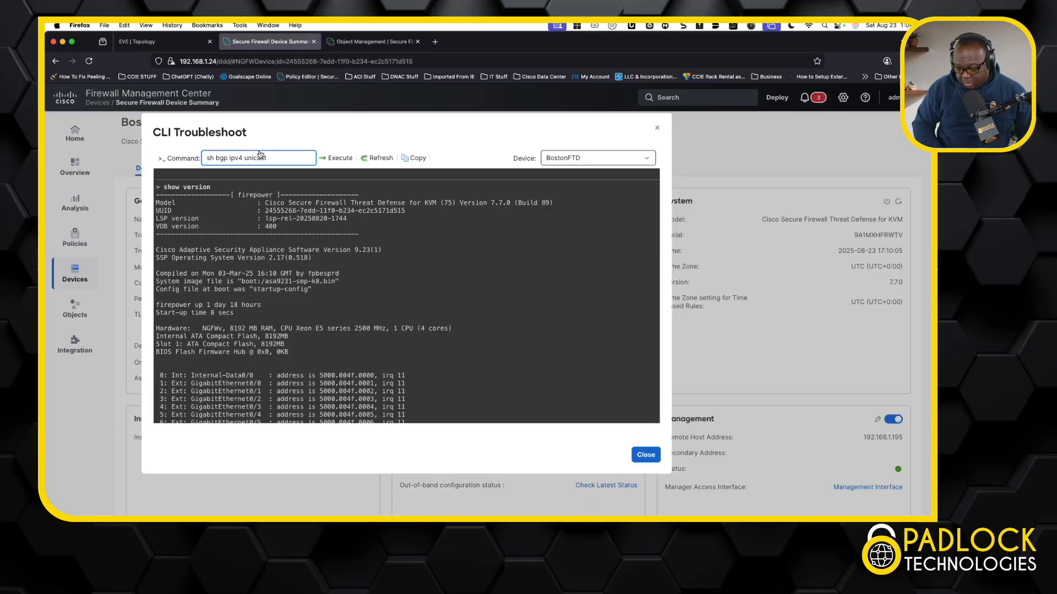
pyautogui.press('Return')
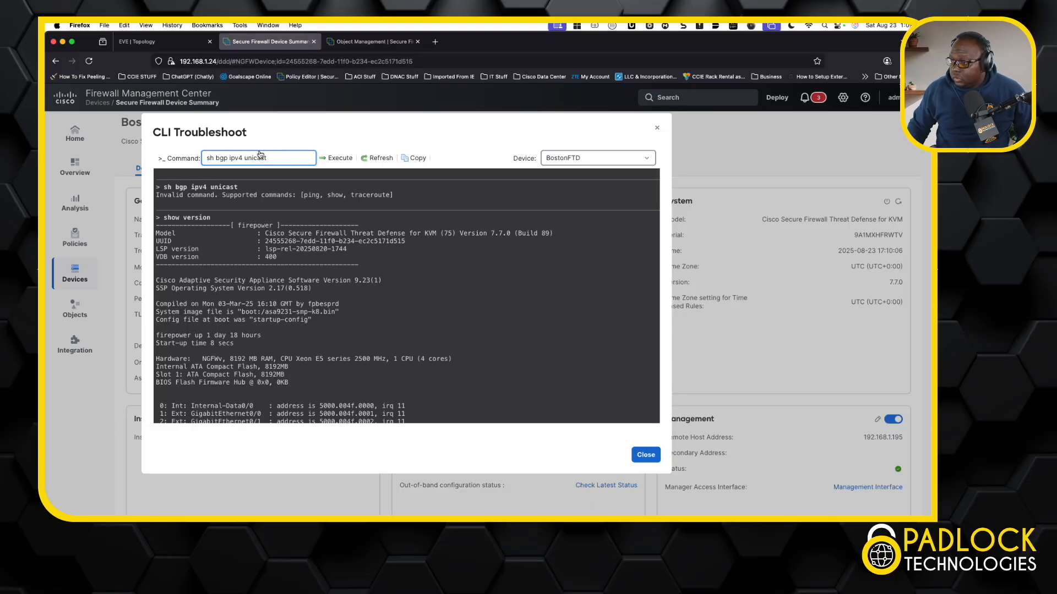
pyautogui.click(344, 160)
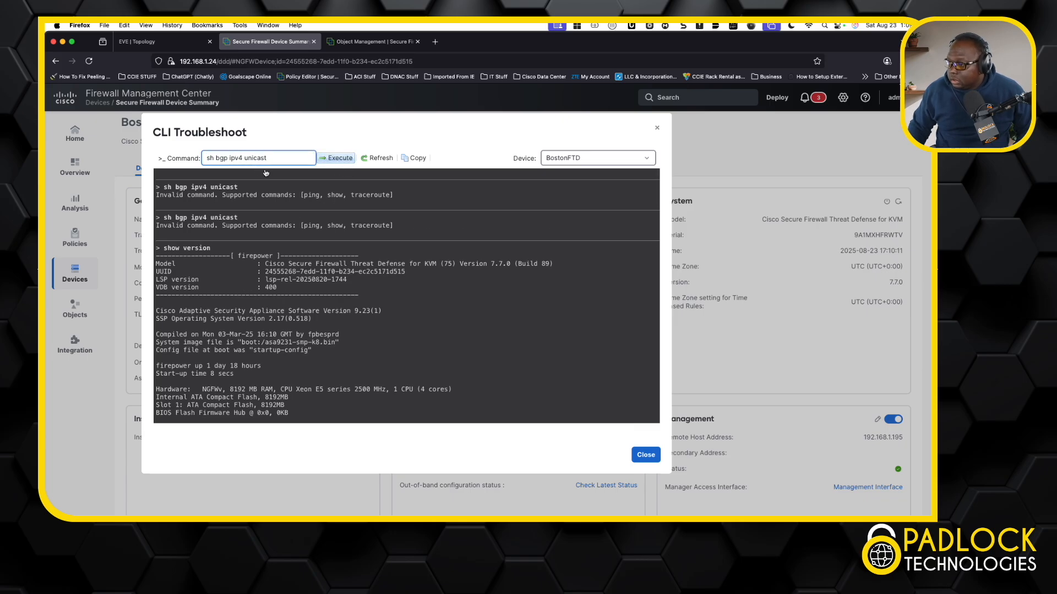
pyautogui.scroll(1, 286, 217)
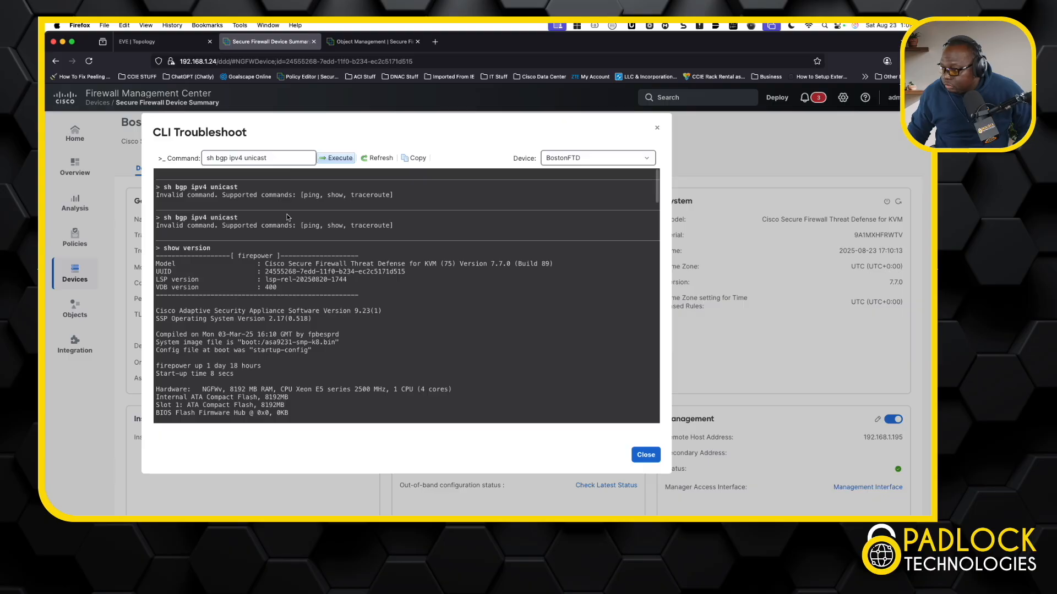
pyautogui.scroll(-1, 287, 218)
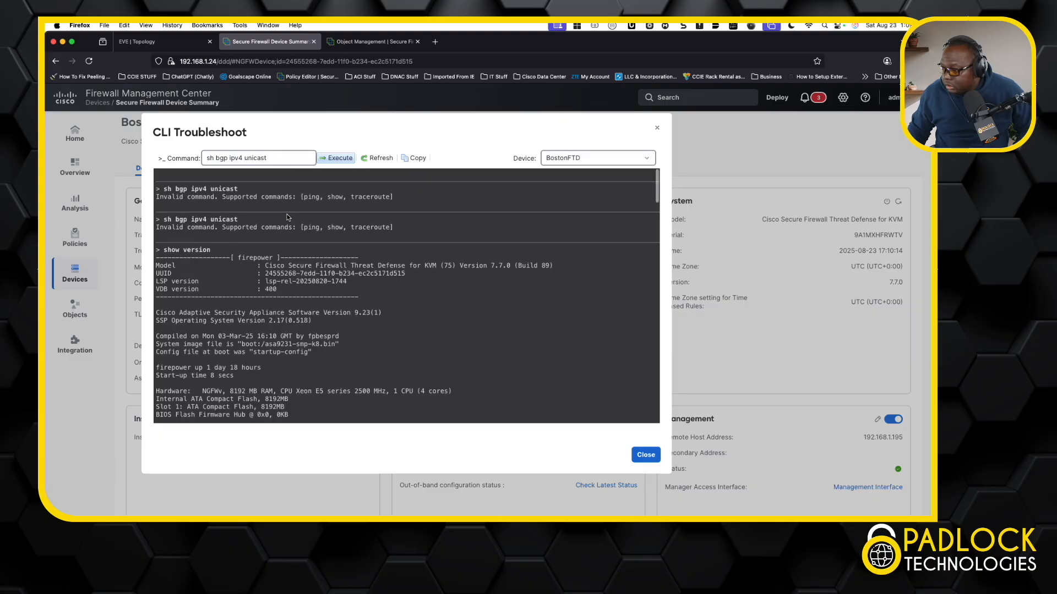
# Run show bgp ipv4 unicast summary on BostonFTD
pyautogui.click(282, 160)
pyautogui.write('summary')
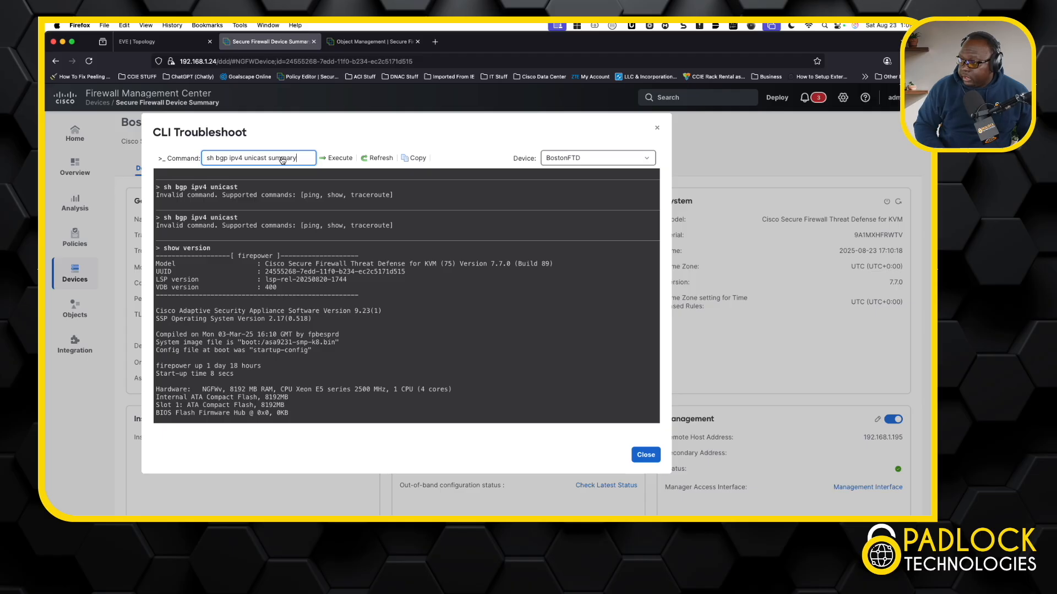
pyautogui.click(340, 159)
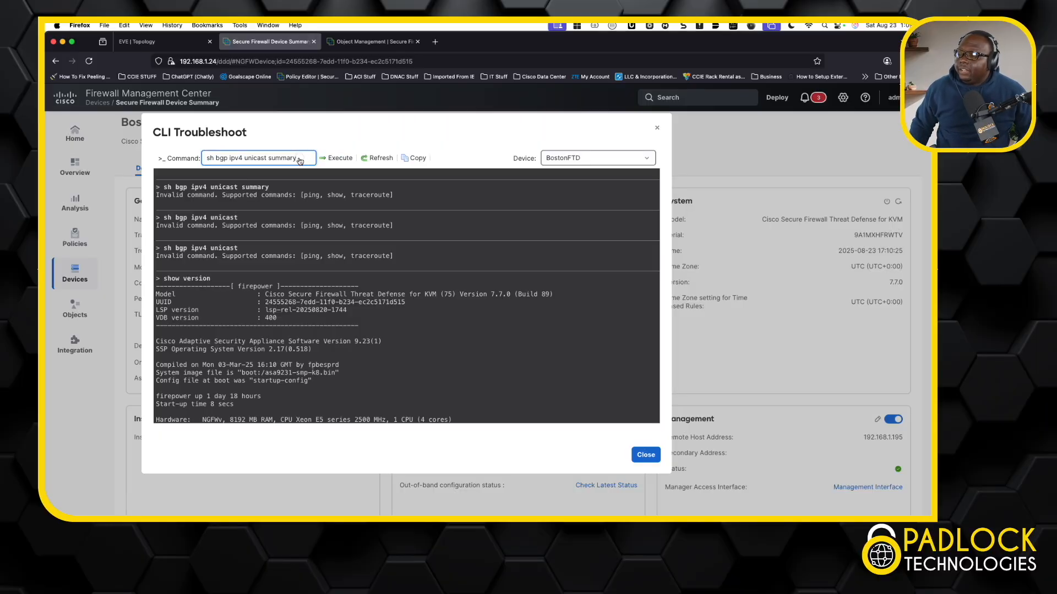
pyautogui.moveTo(303, 160); pyautogui.dragTo(210, 160)
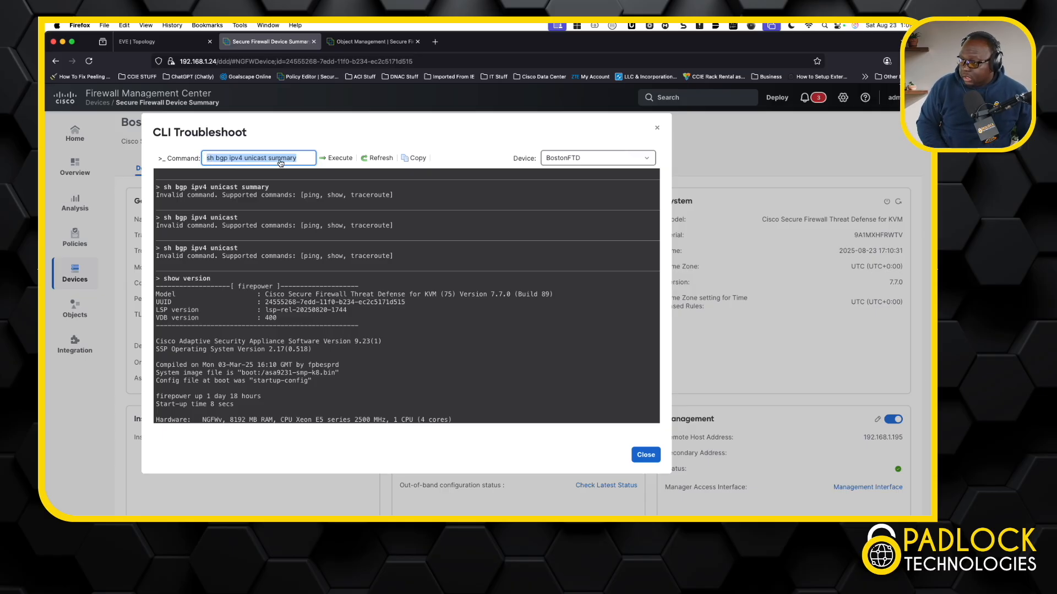
pyautogui.press('Left')
pyautogui.write('ow')
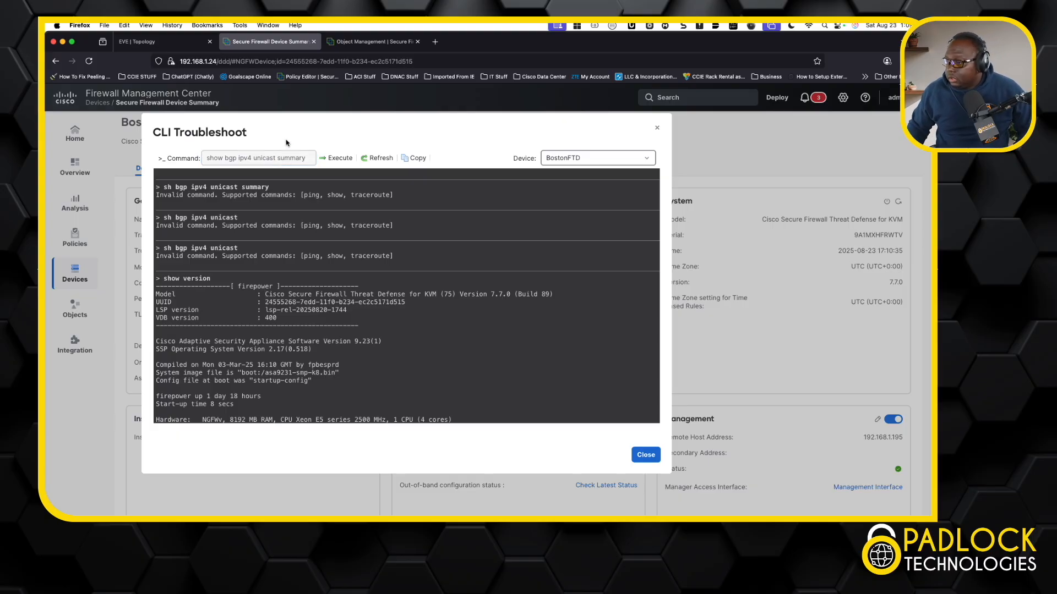
pyautogui.press('Return')
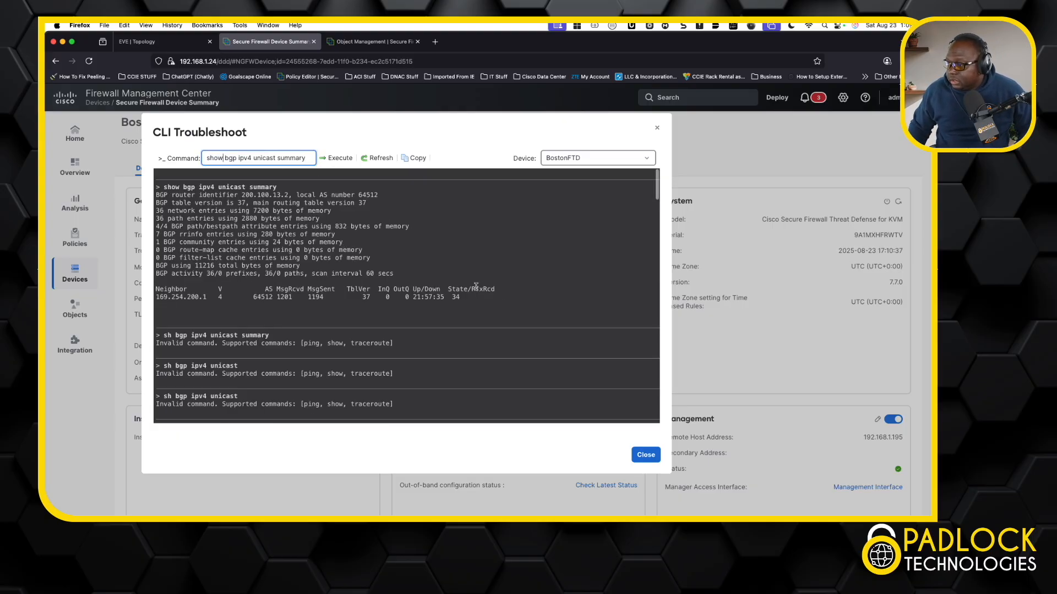
# Highlight the BGP neighbor line, run show bgp ipv4 unicast, scroll through the table and close the dialog
pyautogui.moveTo(467, 297); pyautogui.dragTo(159, 296)
pyautogui.click(304, 160)
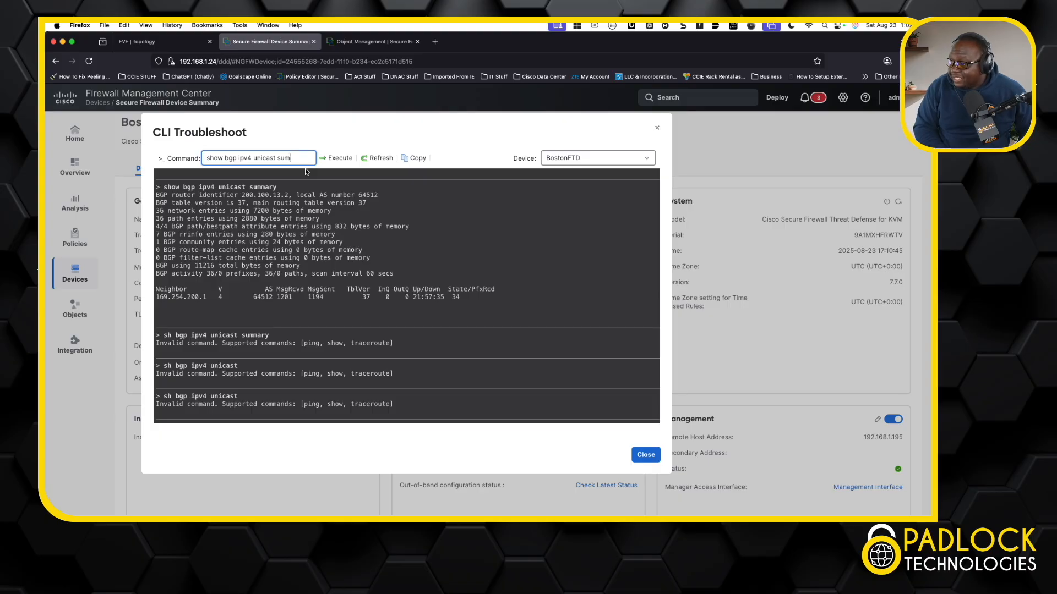
pyautogui.click(337, 161)
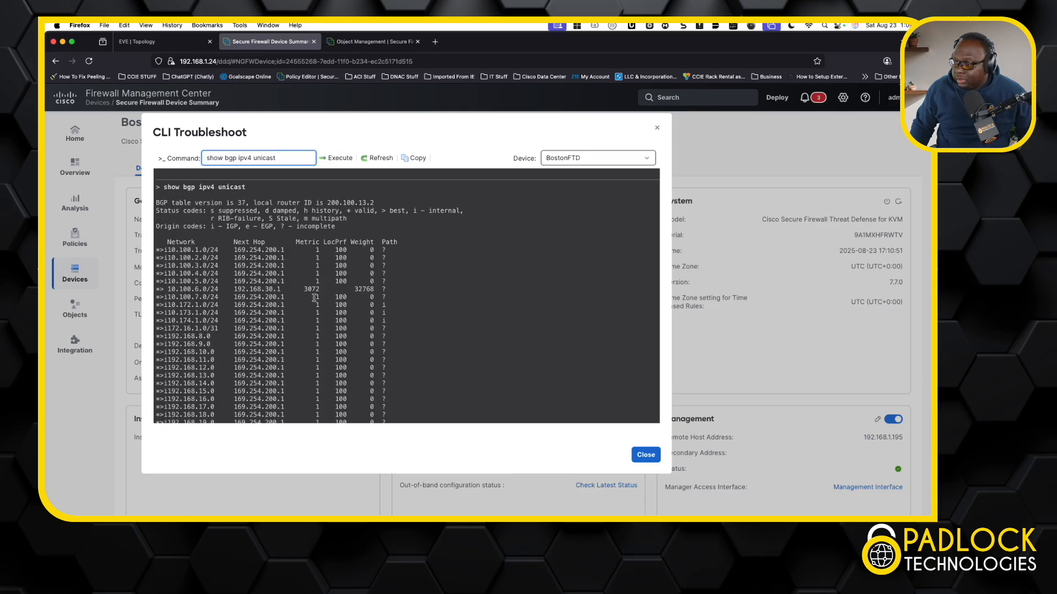
pyautogui.scroll(-2, 314, 298)
pyautogui.scroll(-5, 314, 298)
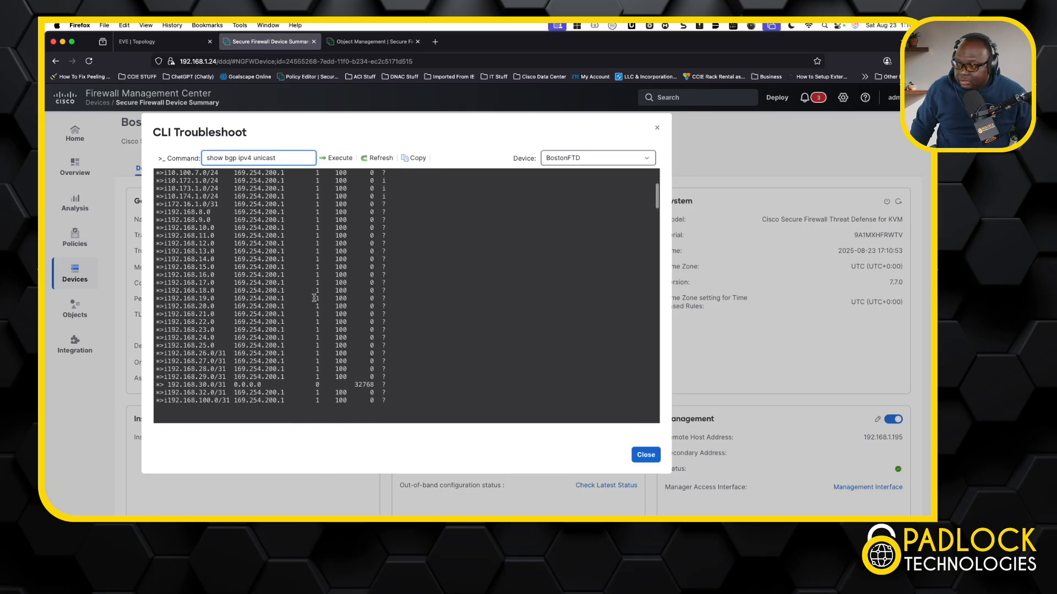
pyautogui.scroll(6, 314, 297)
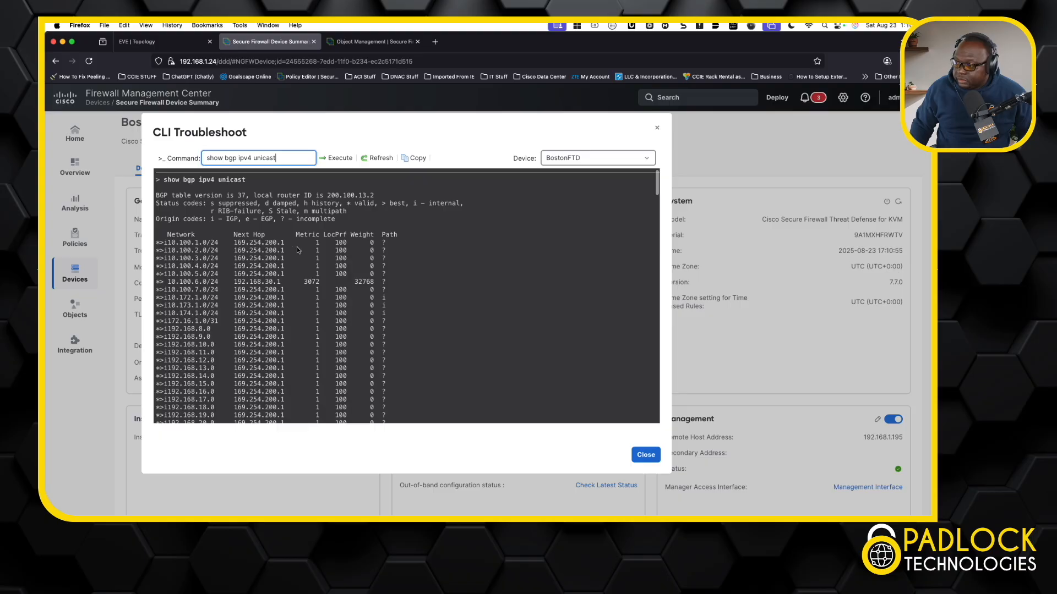
pyautogui.click(645, 455)
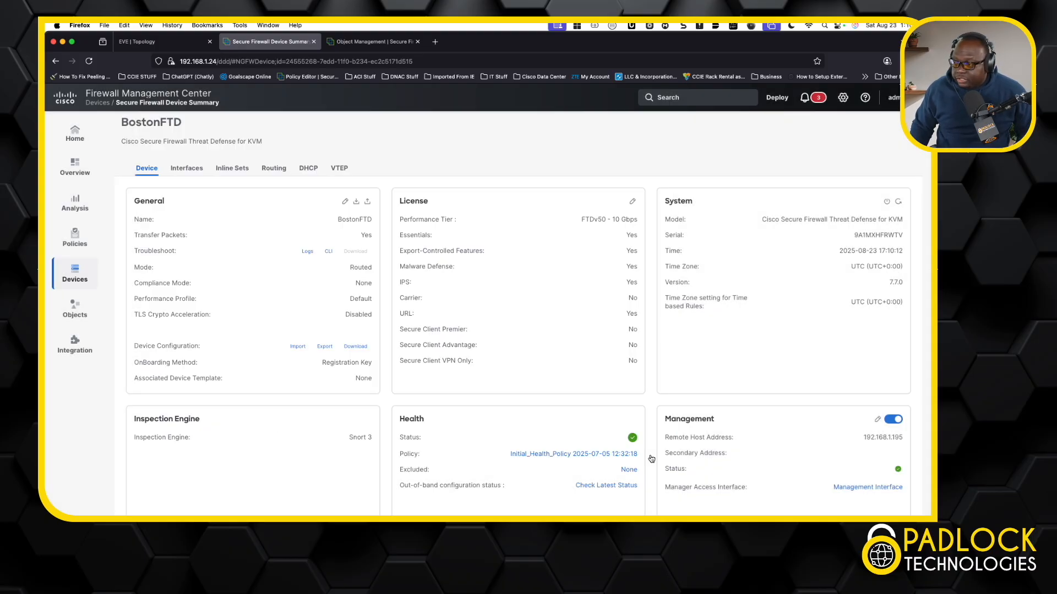
# Switch to the EVE topology tab and open a console session to the DATACENTERSWS switch
pyautogui.click(165, 42)
pyautogui.click(211, 495)
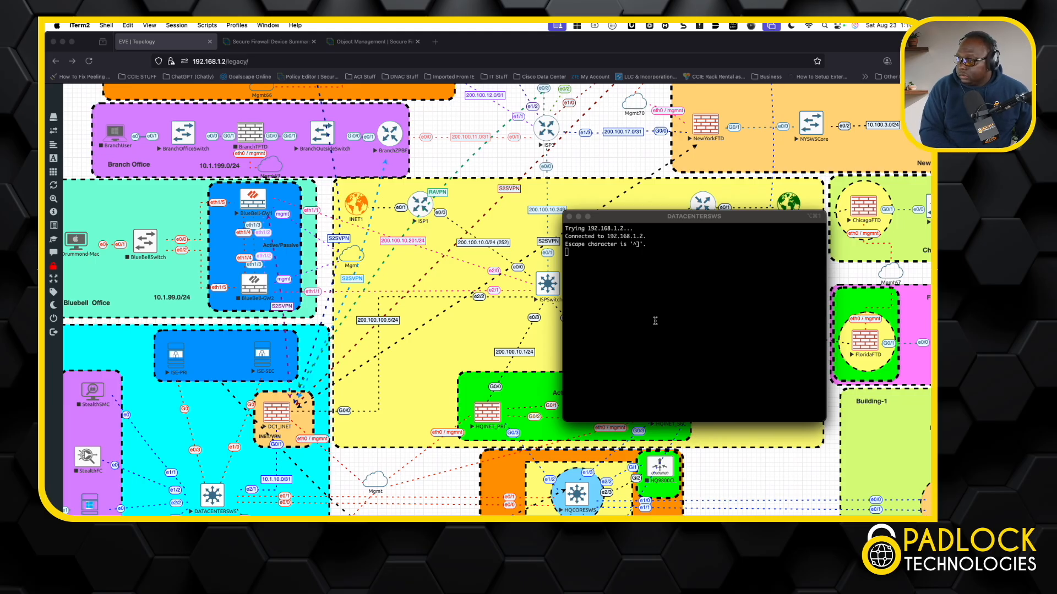
pyautogui.click(710, 290)
pyautogui.press('Return')
pyautogui.press('Return')
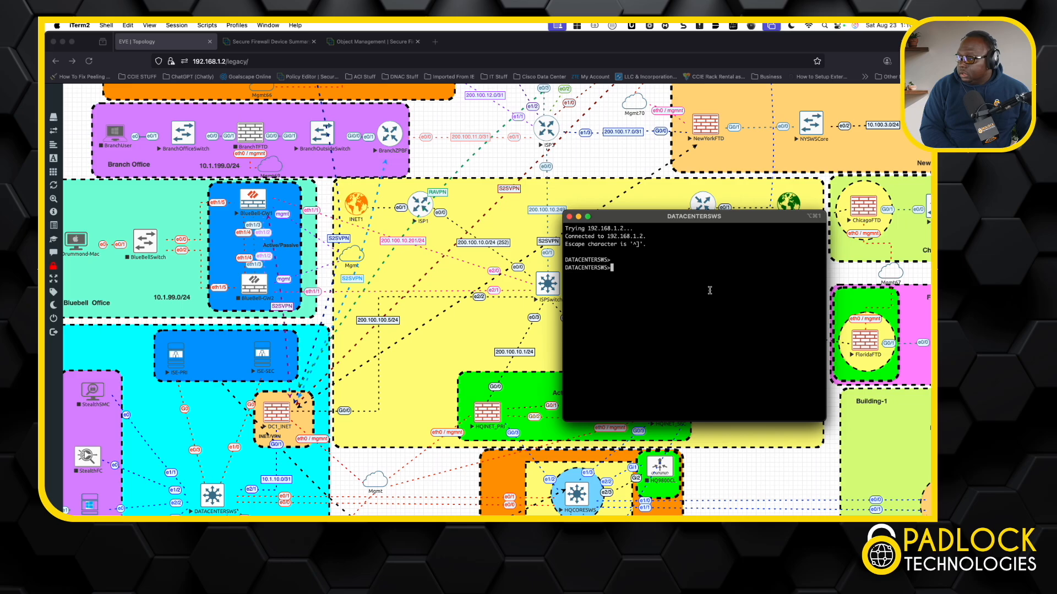
# Enter enable mode on DATACENTERSWS, run show ip route ospf, and scroll through the OSPF routes
pyautogui.write('en')
pyautogui.press('Return')
pyautogui.write('sh u')
pyautogui.press('BackSpace')
pyautogui.write('ip route ospf')
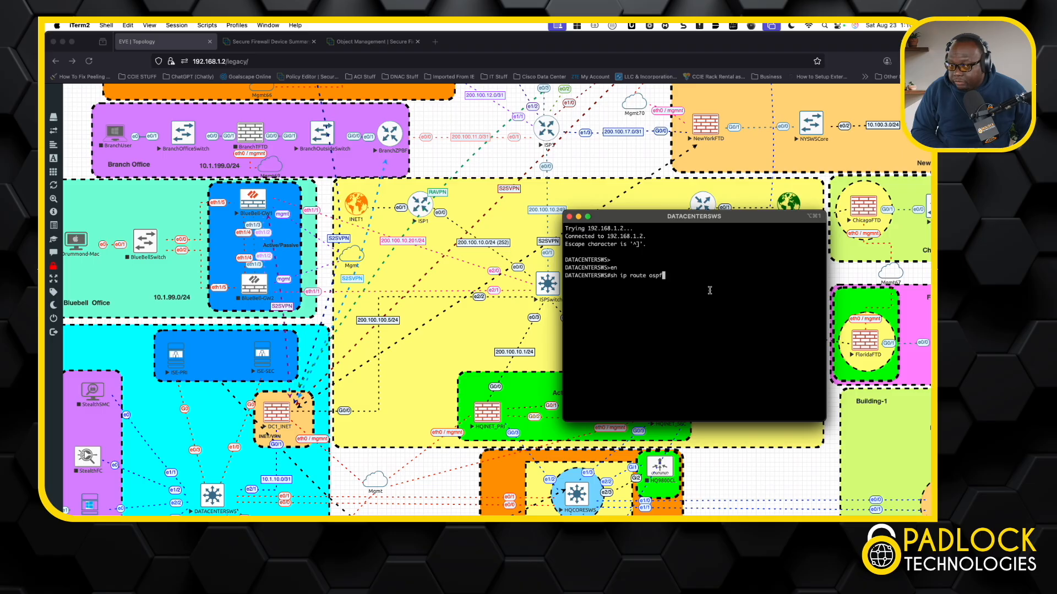
pyautogui.press('Return')
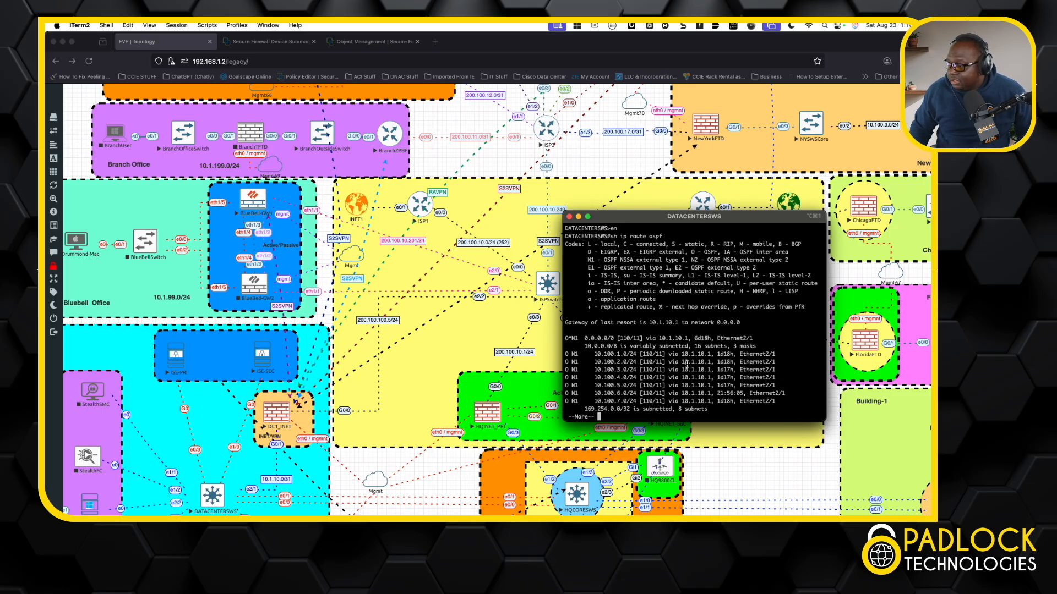
pyautogui.press('space')
pyautogui.scroll(3, 644, 328)
pyautogui.scroll(3, 645, 327)
pyautogui.scroll(-5, 645, 328)
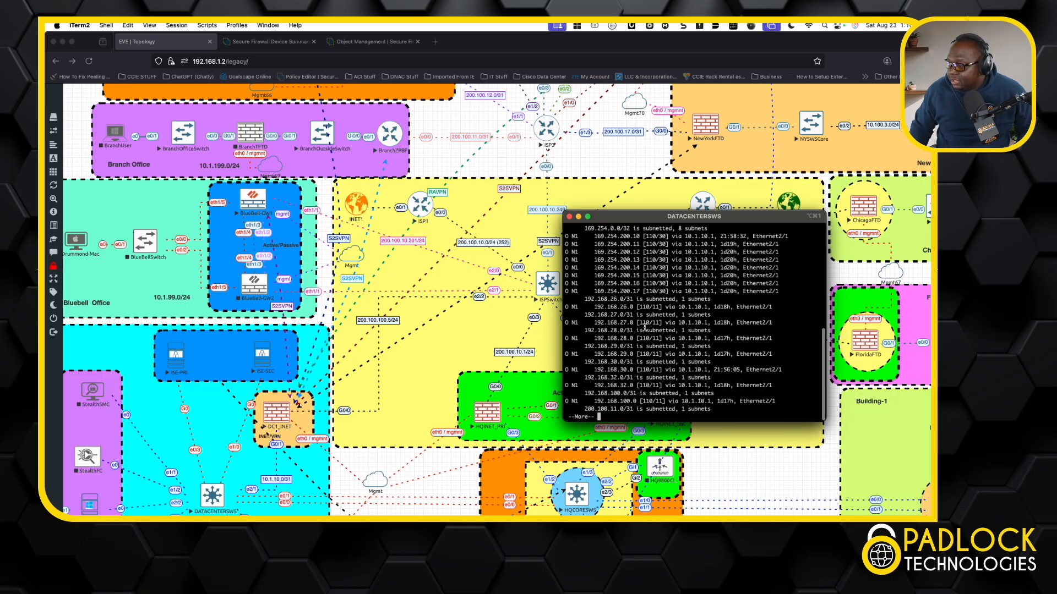
pyautogui.scroll(3, 631, 360)
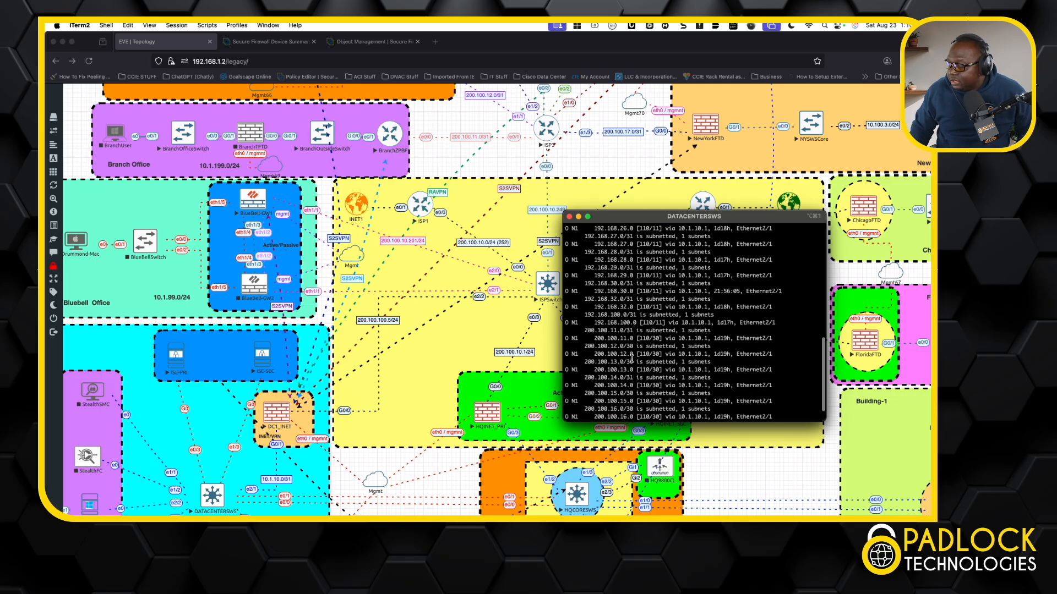
pyautogui.scroll(9, 631, 360)
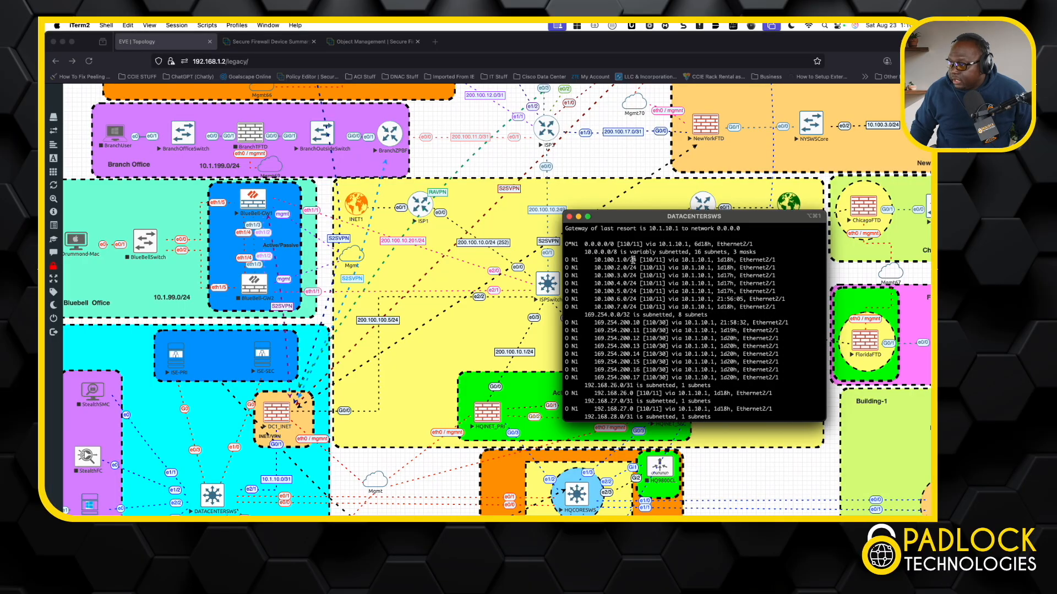
# Return to the EVE topology, open a console session to the SW550 switch in Chicago Office, and reposition the terminal window
pyautogui.click(489, 192)
pyautogui.scroll(8, 491, 190)
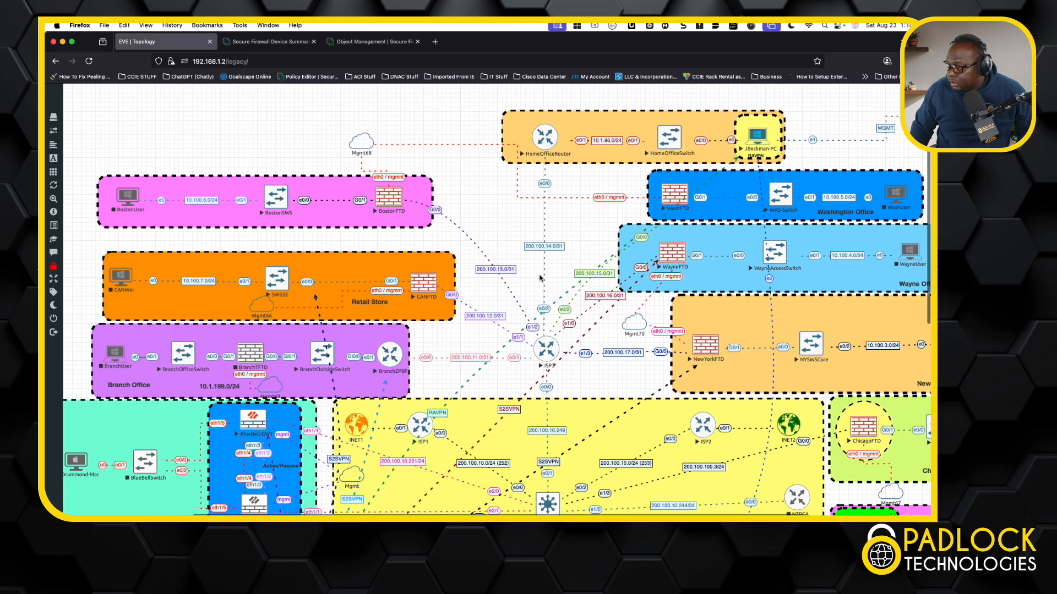
pyautogui.scroll(-5, 594, 320)
pyautogui.hscroll(3, 594, 321)
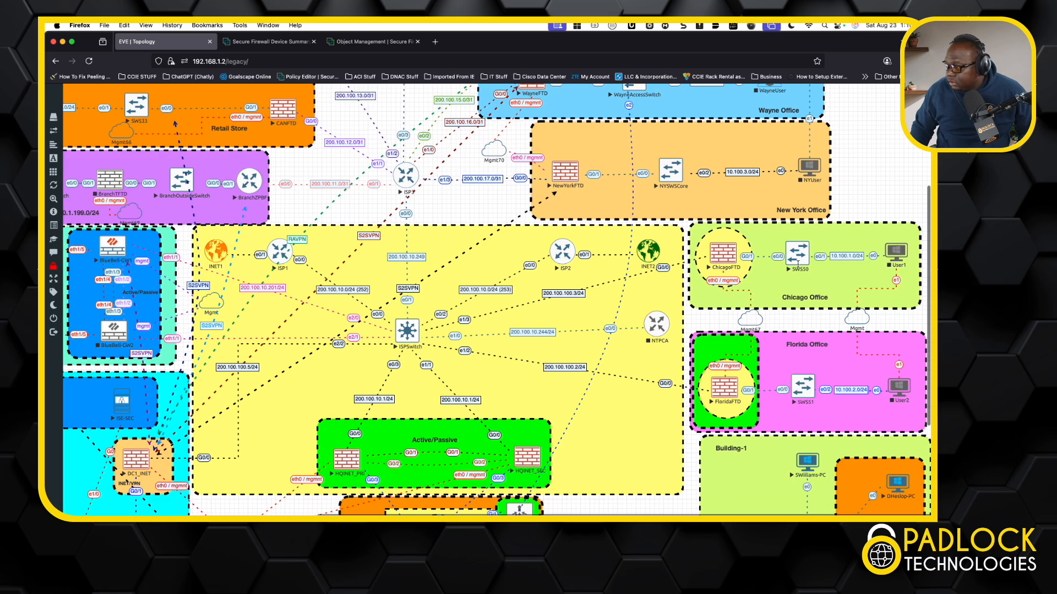
pyautogui.click(803, 260)
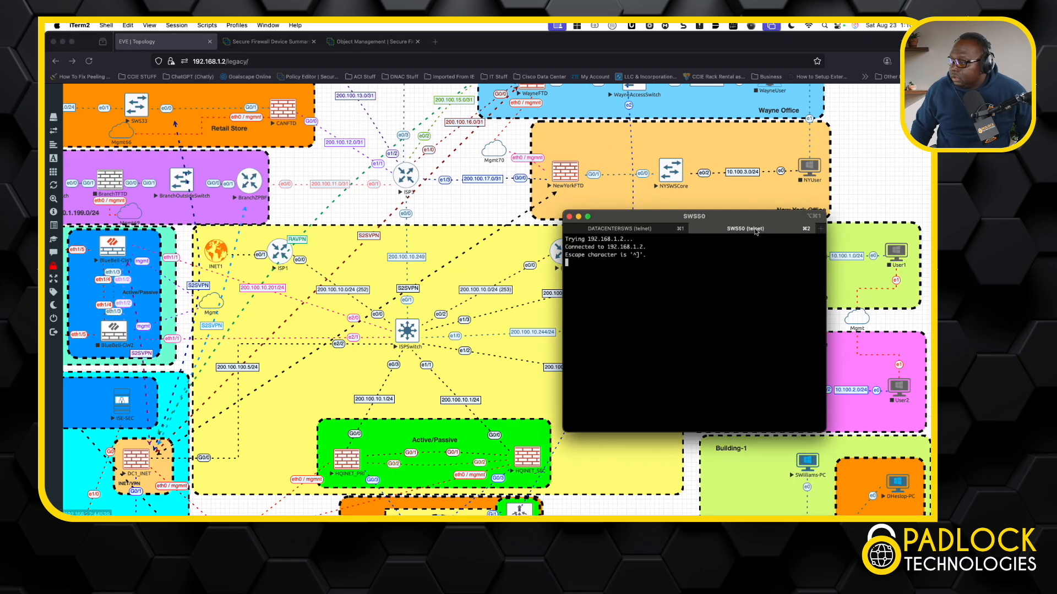
pyautogui.moveTo(686, 211); pyautogui.dragTo(421, 177)
pyautogui.moveTo(555, 228); pyautogui.dragTo(764, 256)
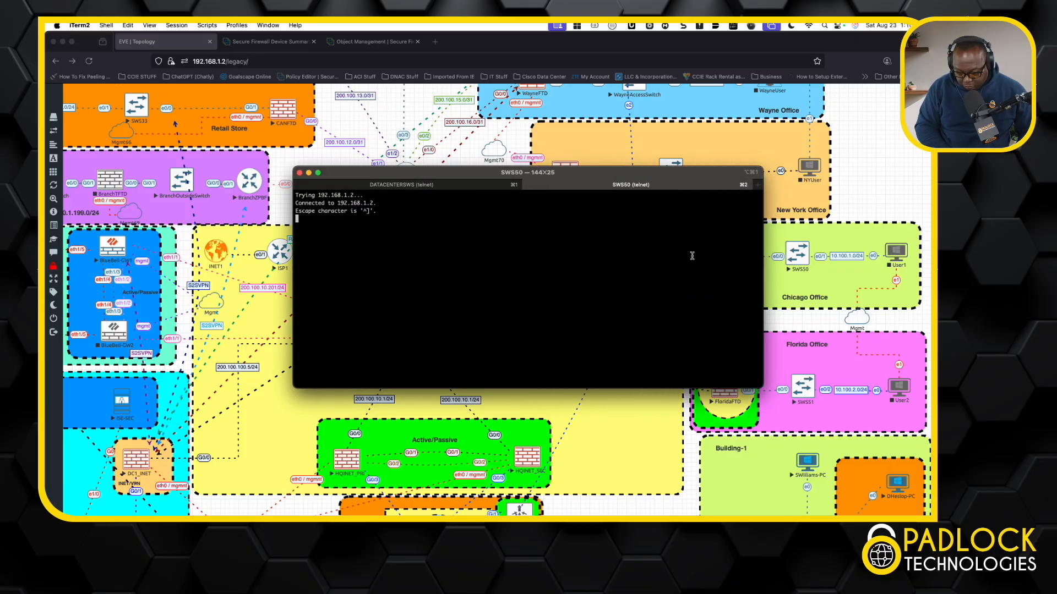
# Enter enable mode on SW550, run show ip route eigrp, and highlight the 10.172.1.0, 10.173.1.0 and 10.174.1.0 routes
pyautogui.press('Return')
pyautogui.press('Return')
pyautogui.write('en')
pyautogui.press('Return')
pyautogui.write('sh ip route')
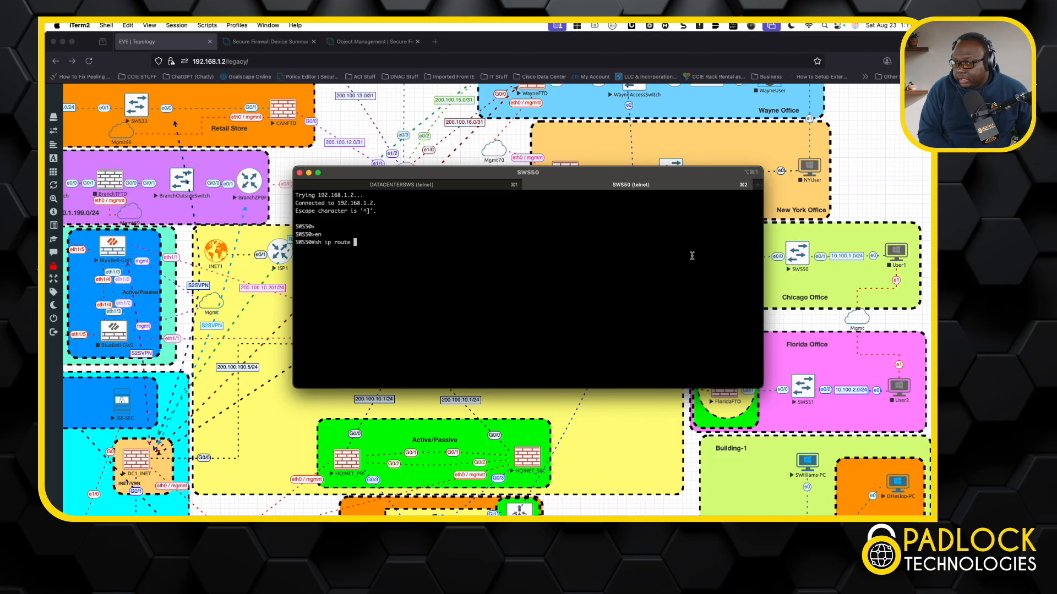
pyautogui.write('eigrp')
pyautogui.press('Return')
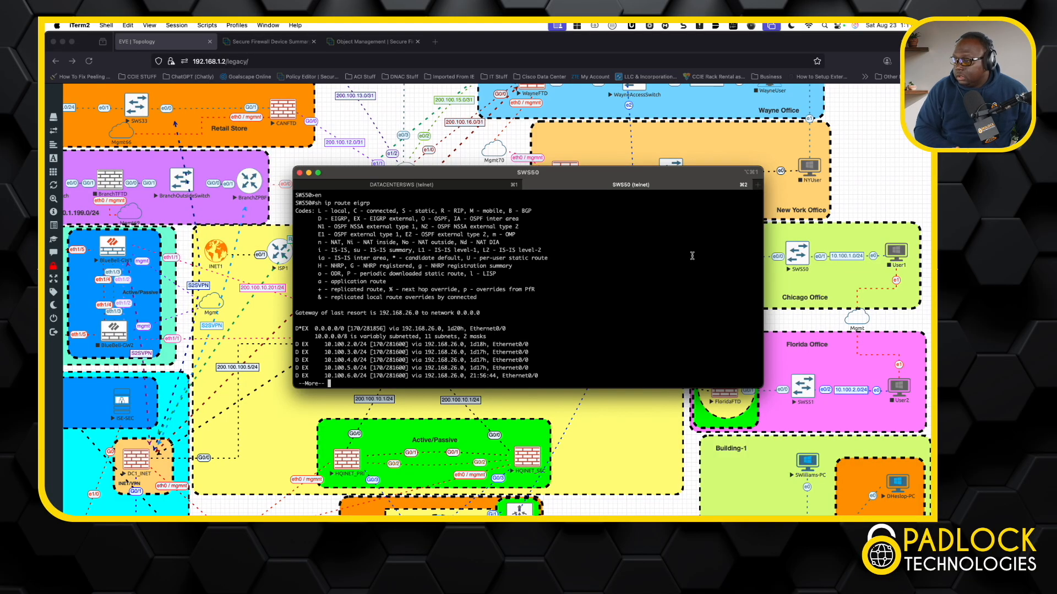
pyautogui.press('space')
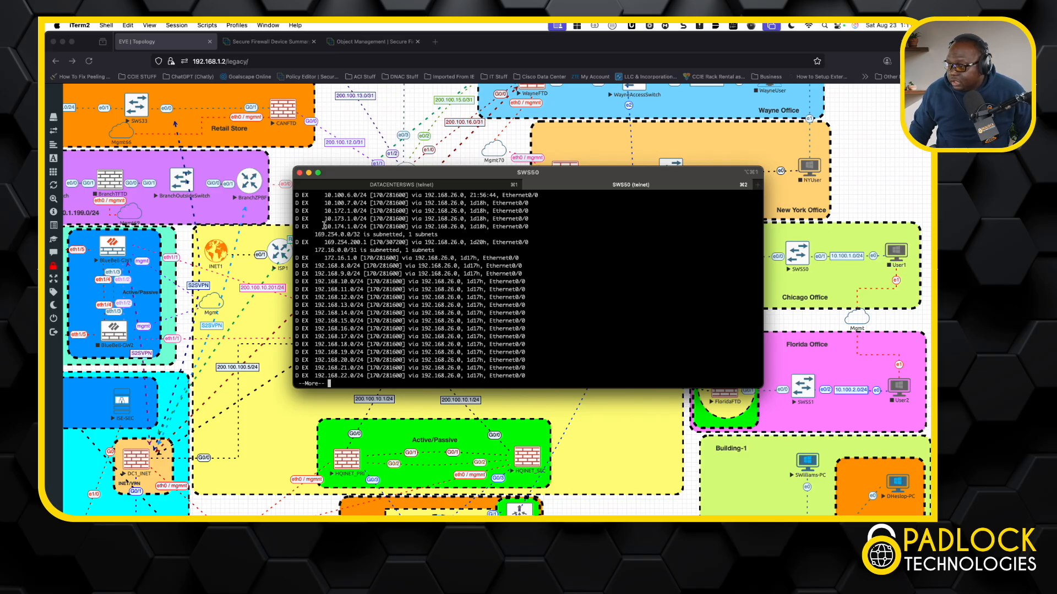
pyautogui.moveTo(295, 212); pyautogui.dragTo(524, 226)
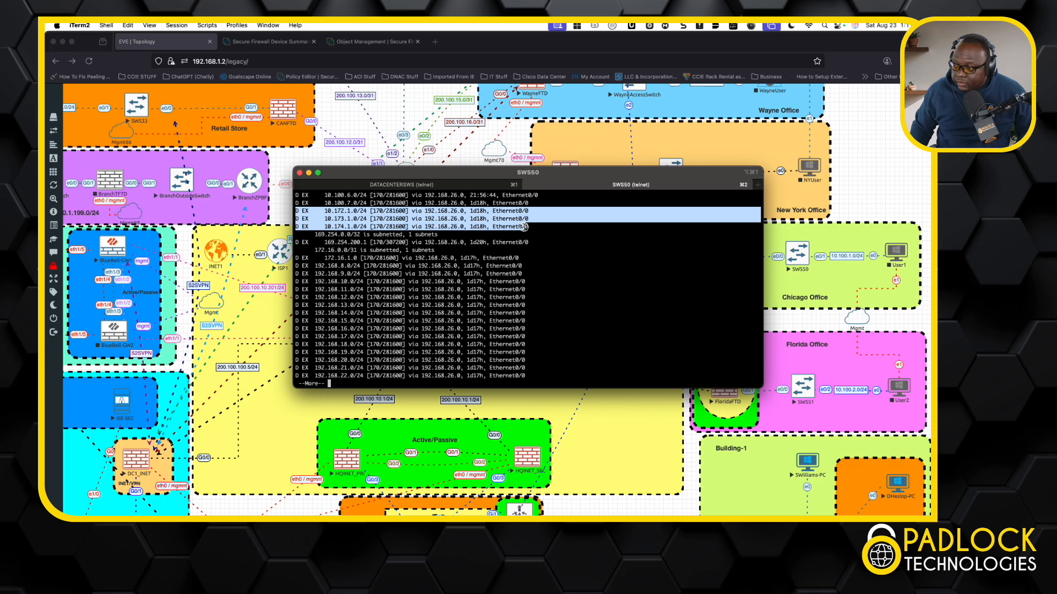
pyautogui.moveTo(524, 227); pyautogui.dragTo(540, 228)
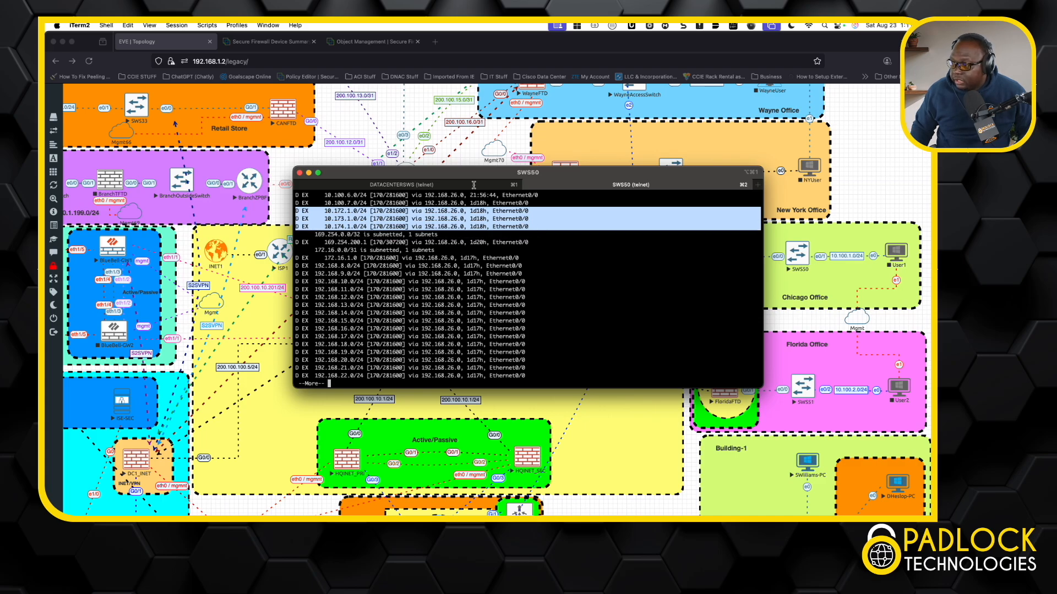
# Exit the paged route output in the DATACENTERSWS session and return to the SW550 session
pyautogui.click(449, 184)
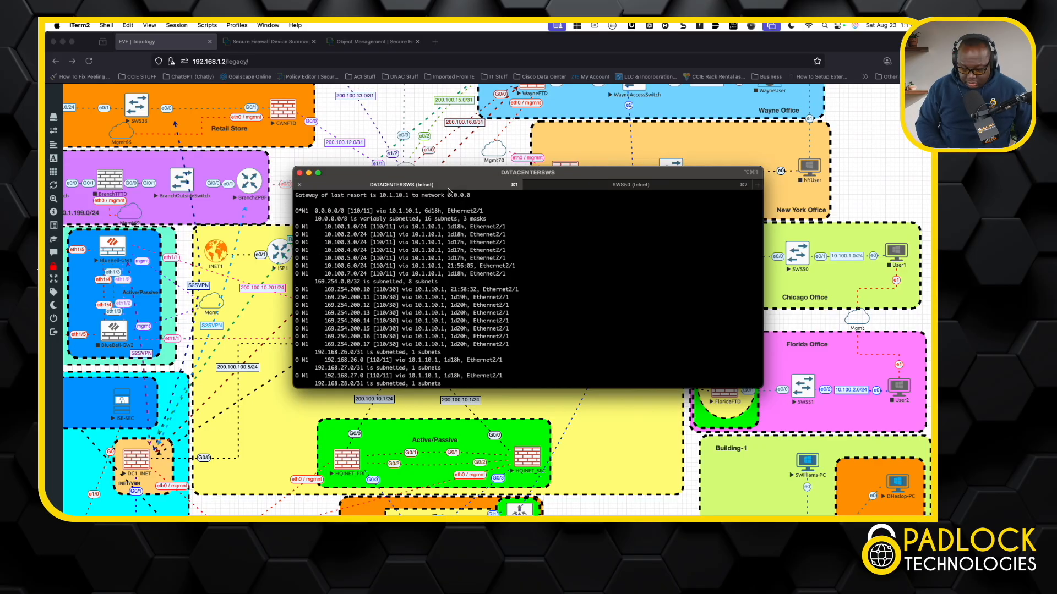
pyautogui.press('BackSpace')
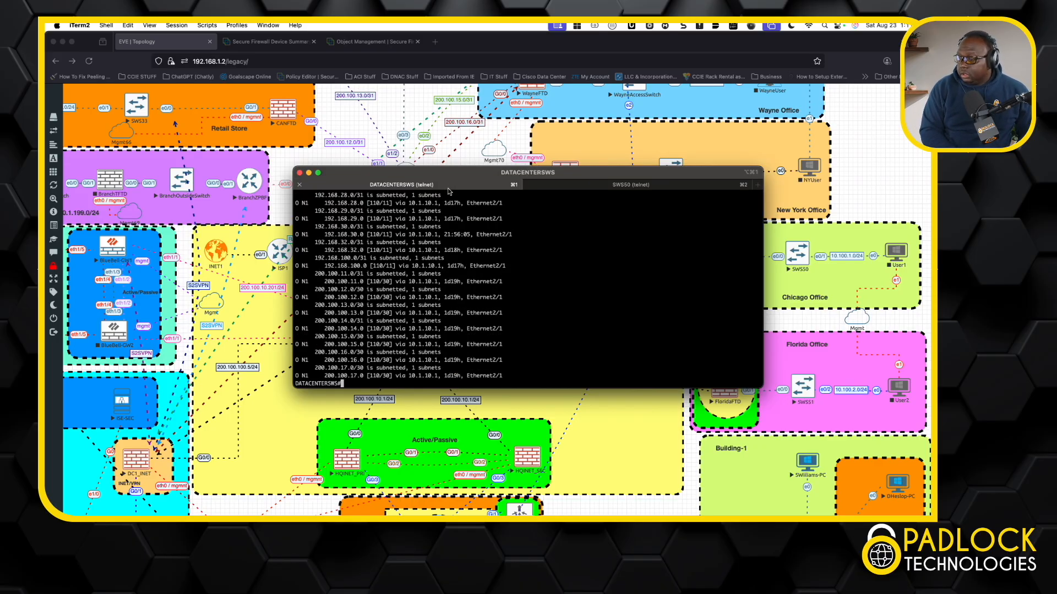
pyautogui.click(603, 188)
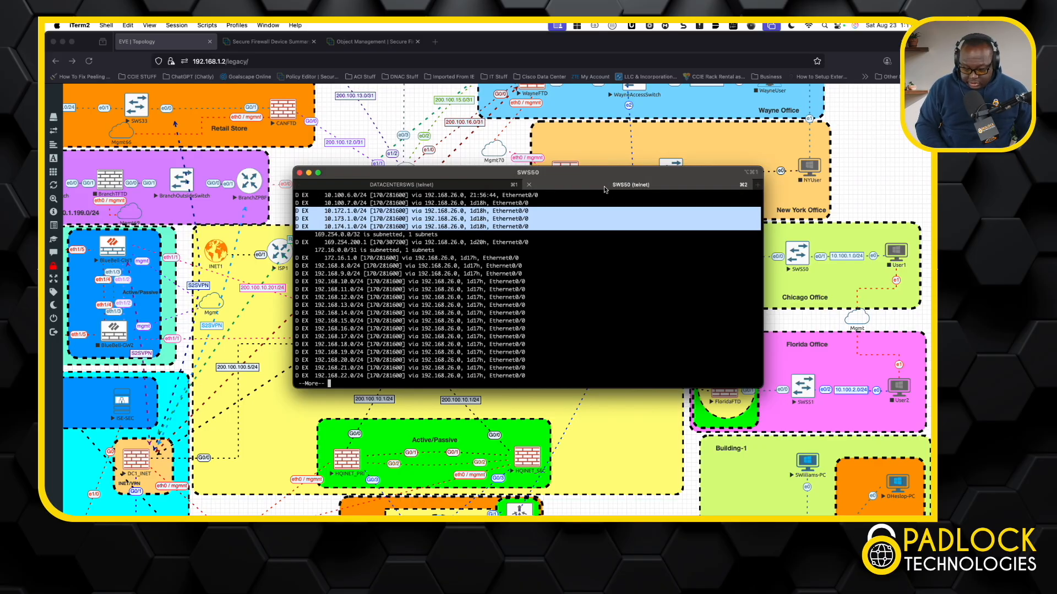
# Page through the rest of the EIGRP routes and run sh run int vlan 1 on SW550
pyautogui.press('space')
pyautogui.write('sh urn')
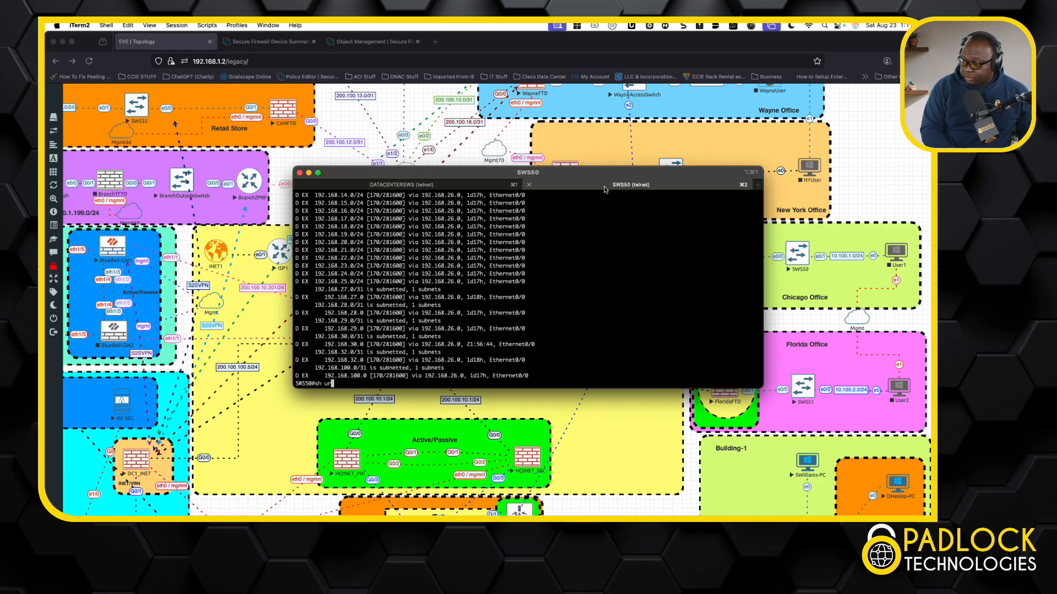
pyautogui.press('BackSpace')
pyautogui.press('BackSpace')
pyautogui.press('BackSpace')
pyautogui.press('BackSpace')
pyautogui.write('run int v')
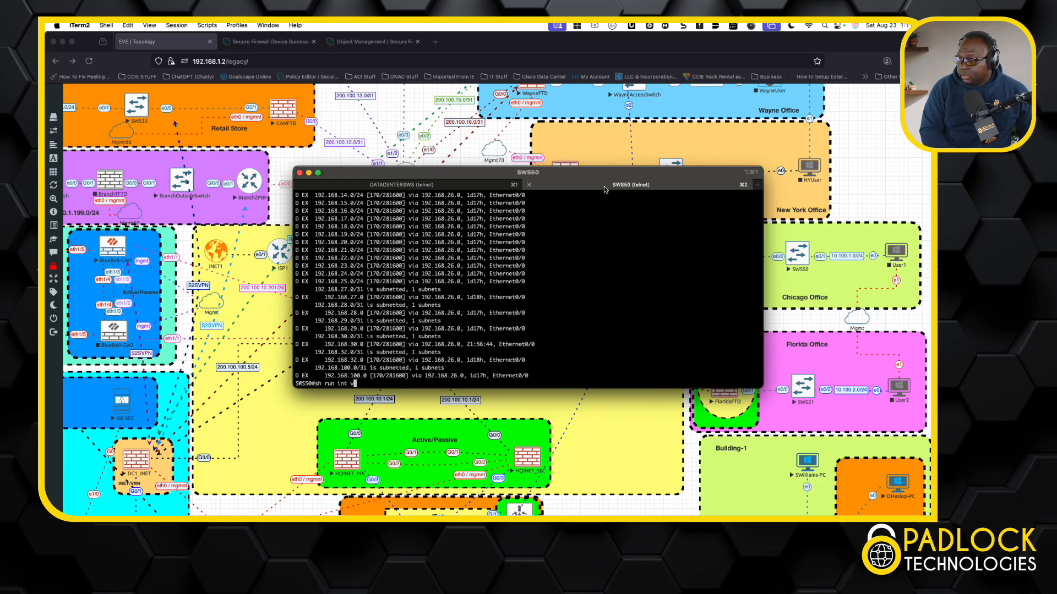
pyautogui.write('lan 1')
pyautogui.press('Return')
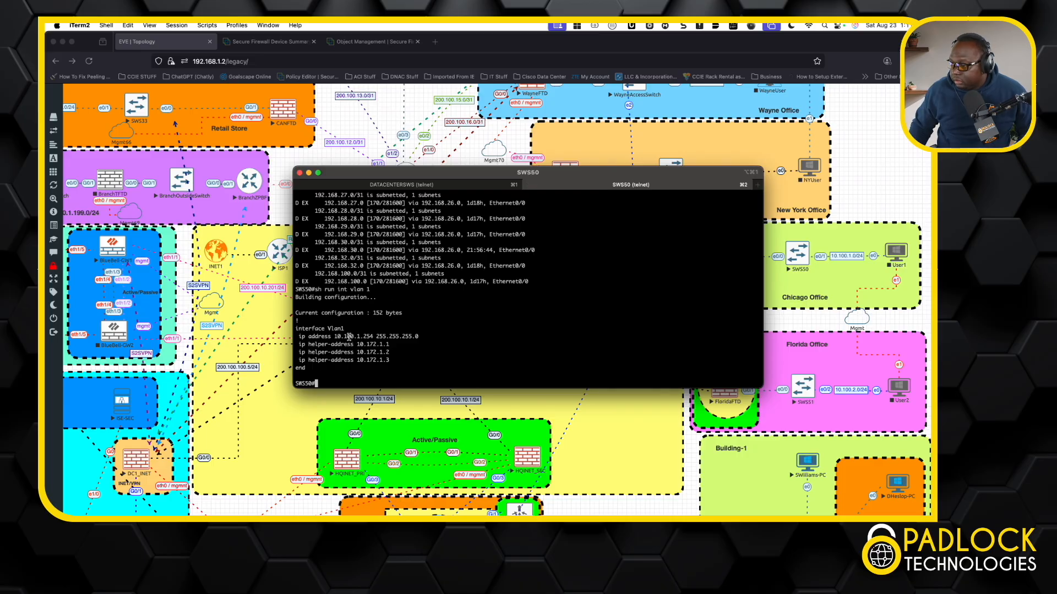
# On DATACENTERSWS, ping 10.100.1.254 with source vlan 172
pyautogui.click(433, 185)
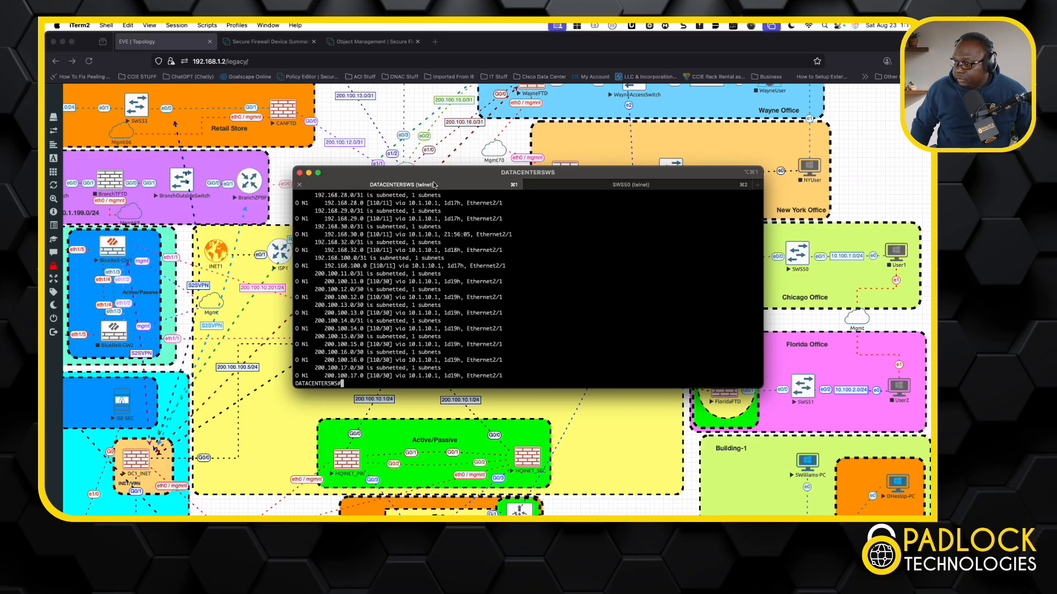
pyautogui.write('ping 10.100.')
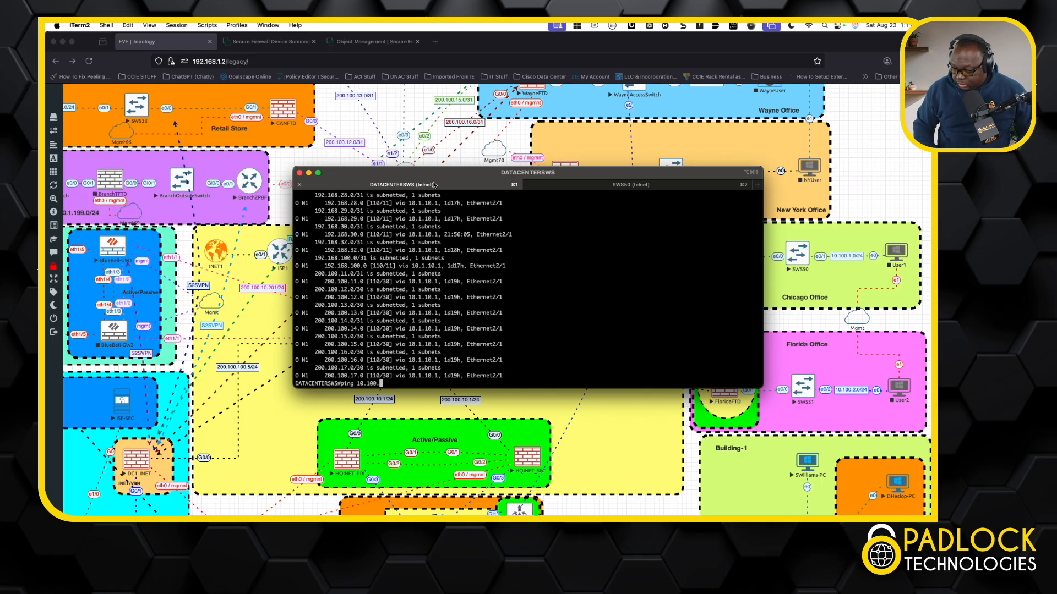
pyautogui.write('1.254 ')
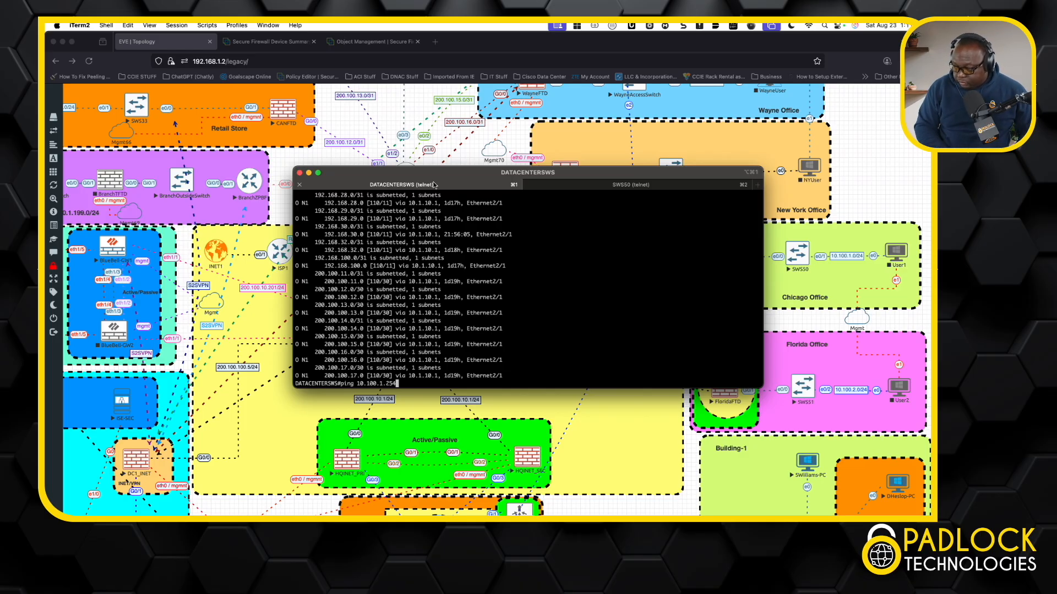
pyautogui.write('sou')
pyautogui.press('Tab')
pyautogui.write('vlan ')
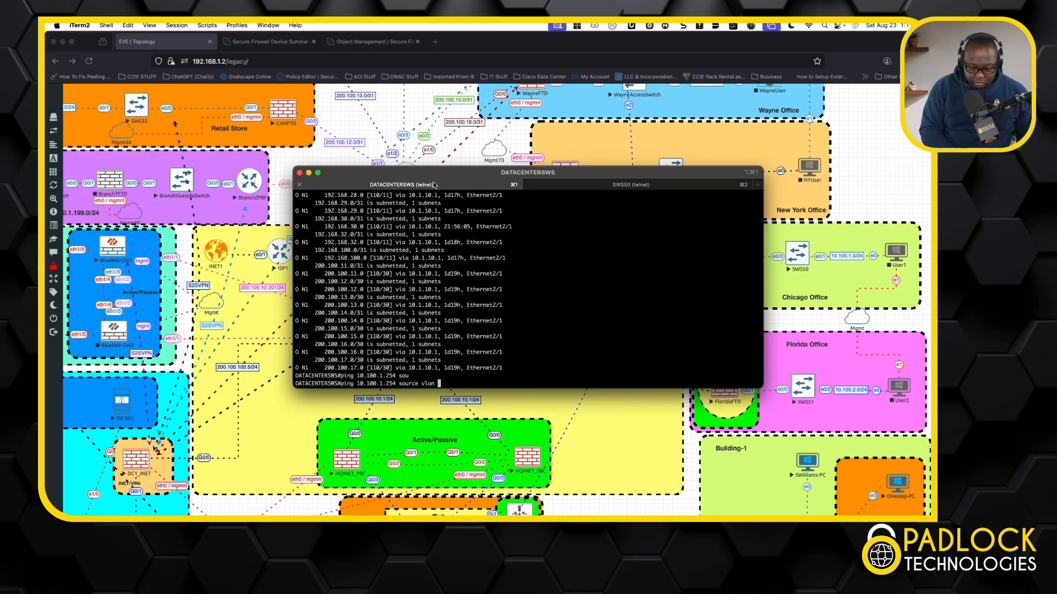
pyautogui.write('172')
pyautogui.press('Return')
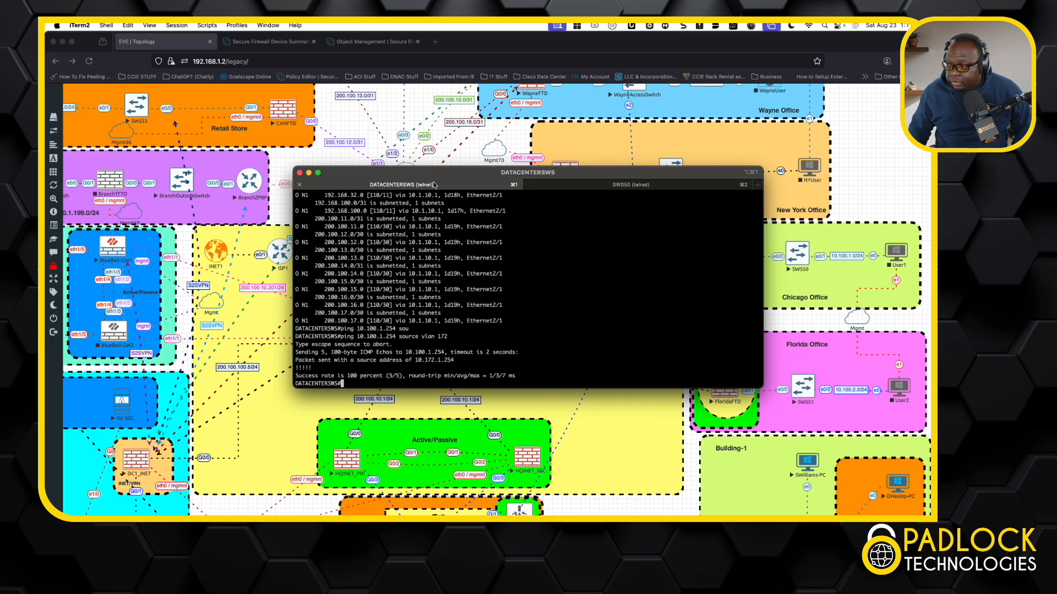
# Run sh run int vlan 172 on DATACENTERSWS and highlight the interface's IP address
pyautogui.write('shr un in')
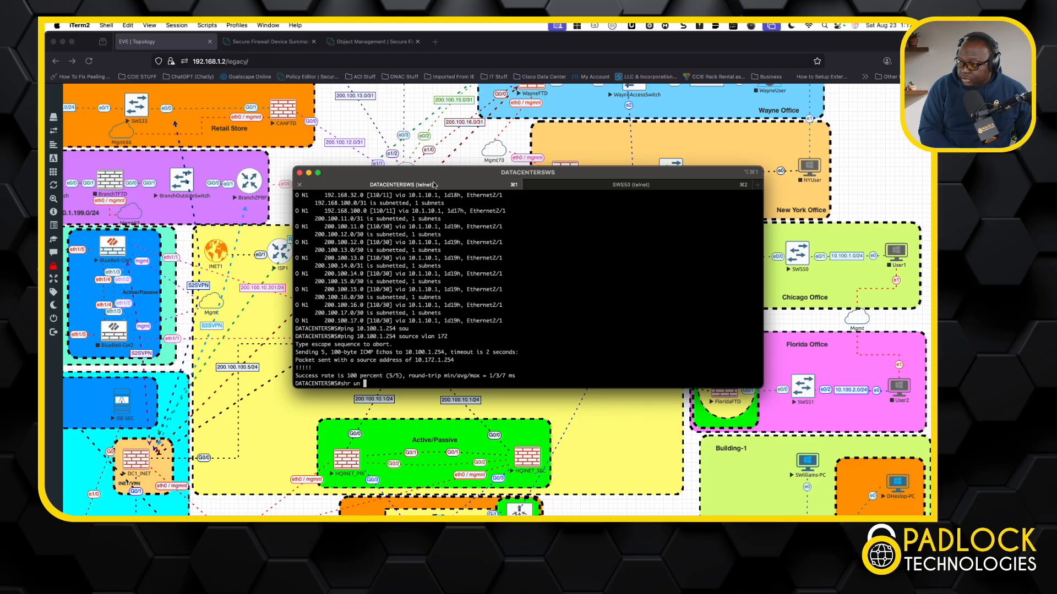
pyautogui.press('BackSpace')
pyautogui.press('BackSpace')
pyautogui.press('BackSpace')
pyautogui.press('BackSpace')
pyautogui.press('BackSpace')
pyautogui.press('BackSpace')
pyautogui.press('BackSpace')
pyautogui.write('run ')
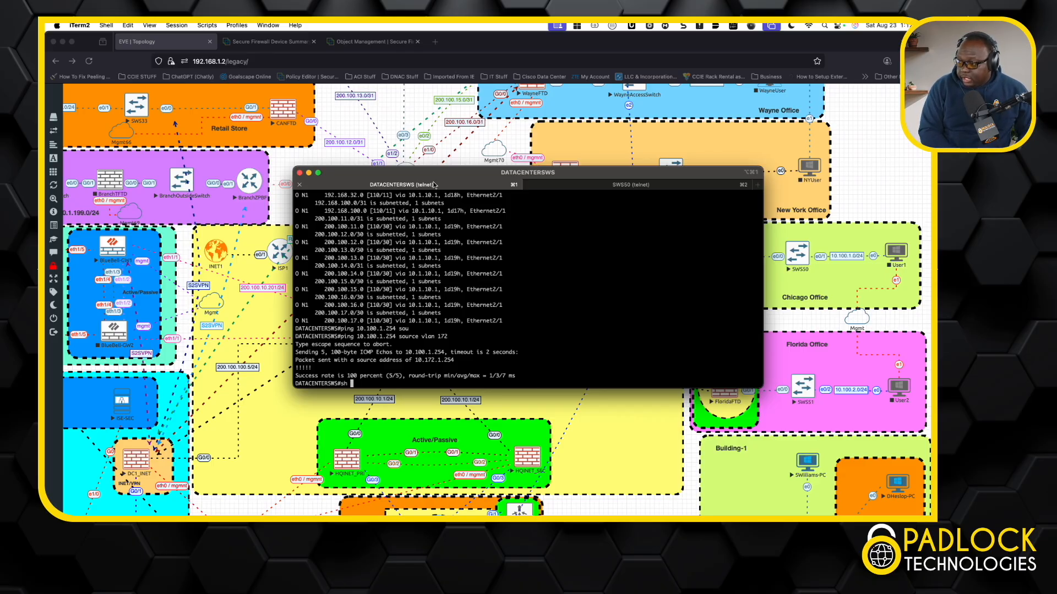
pyautogui.write('int vlan 1')
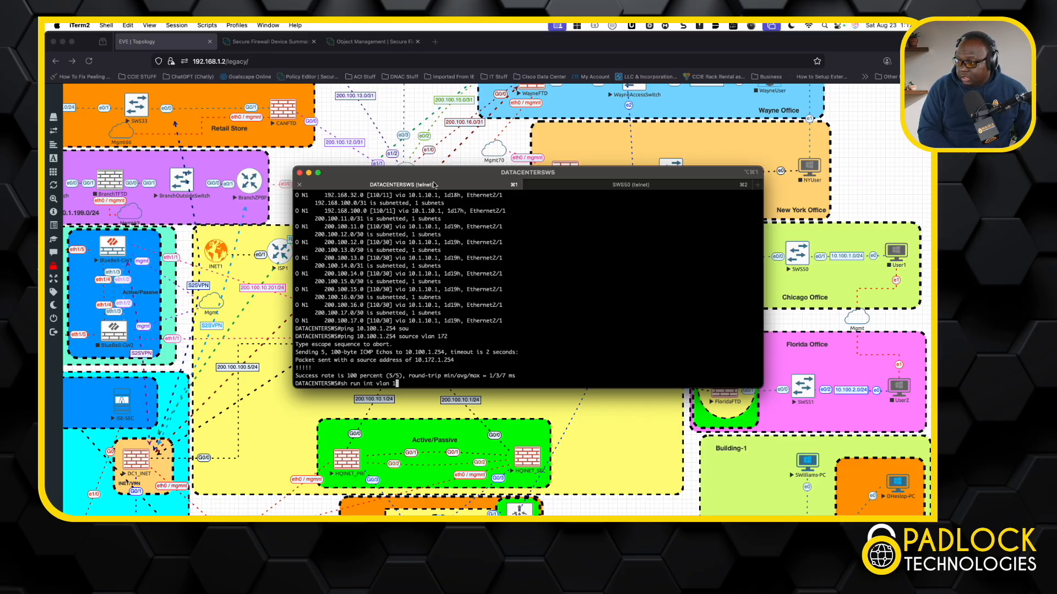
pyautogui.press('Return')
pyautogui.press('Up')
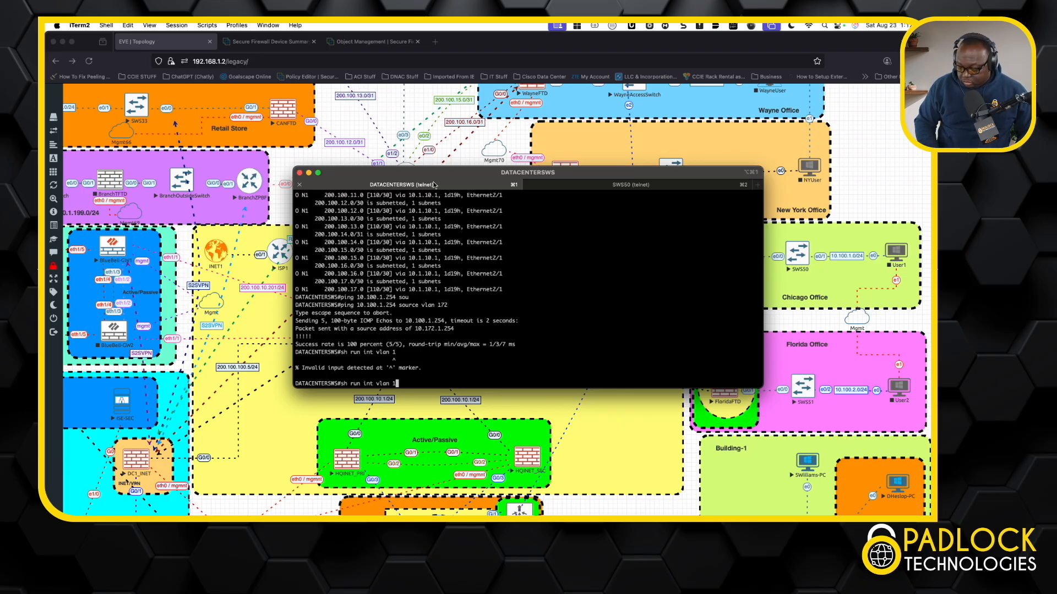
pyautogui.write('72')
pyautogui.press('Return')
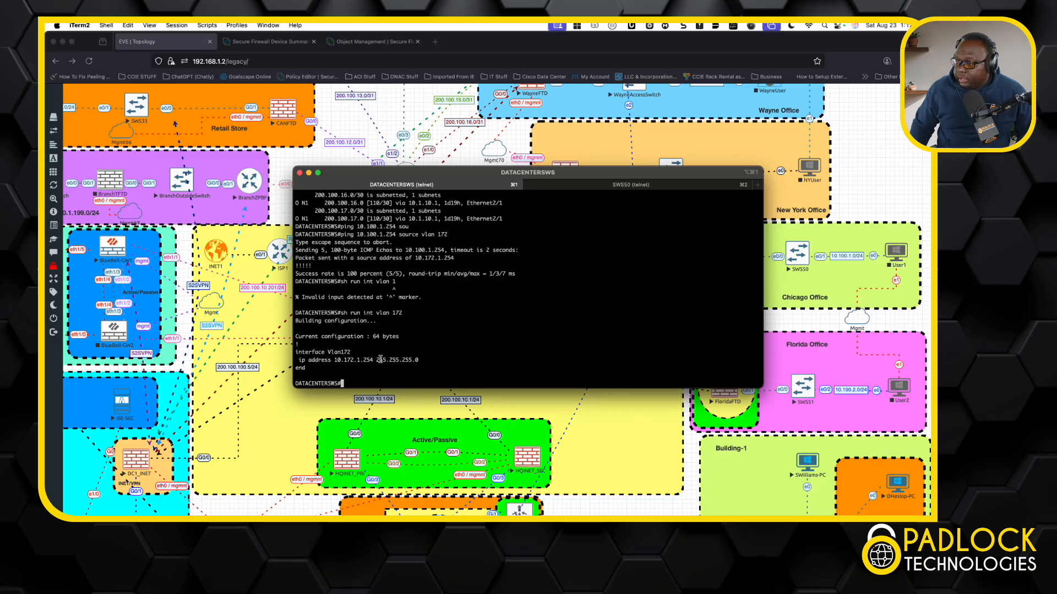
pyautogui.moveTo(375, 361); pyautogui.dragTo(337, 360)
# Highlight the Vlan1 IP address in the SW550 session, then close the console terminal windows
pyautogui.click(650, 186)
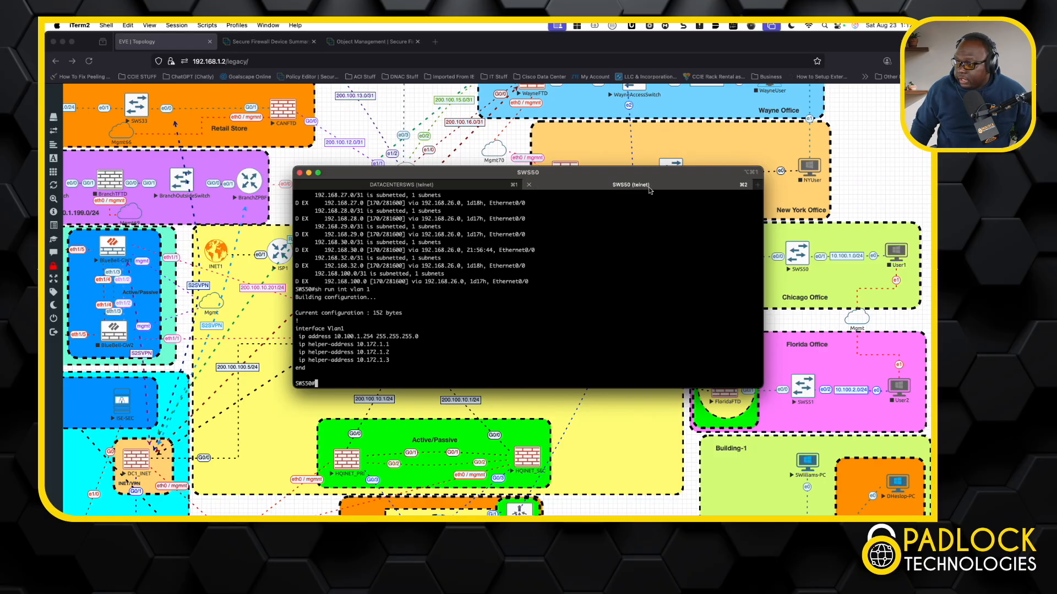
pyautogui.moveTo(374, 336); pyautogui.dragTo(334, 337)
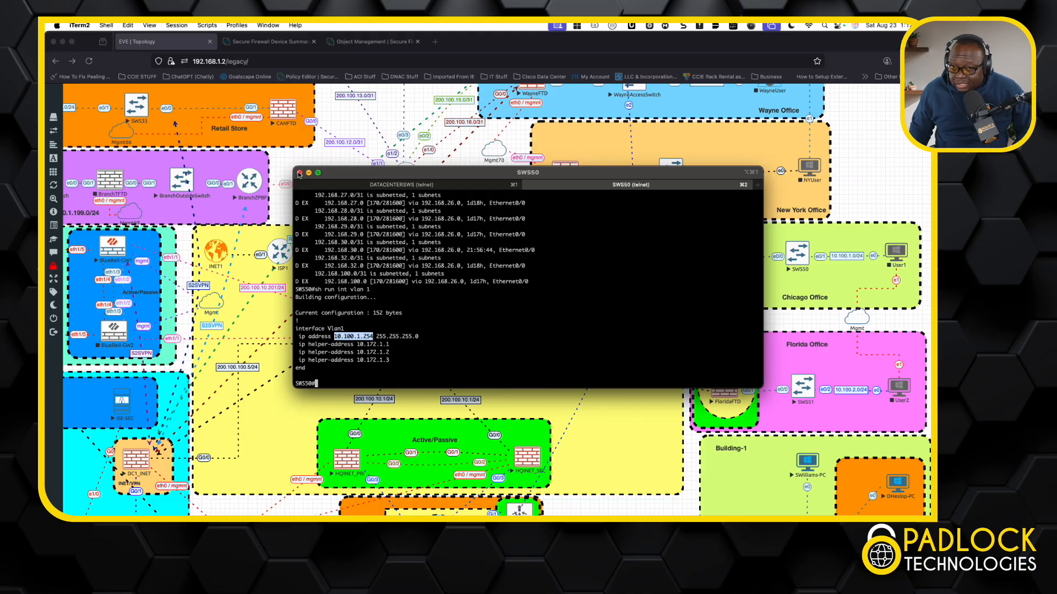
pyautogui.click(299, 173)
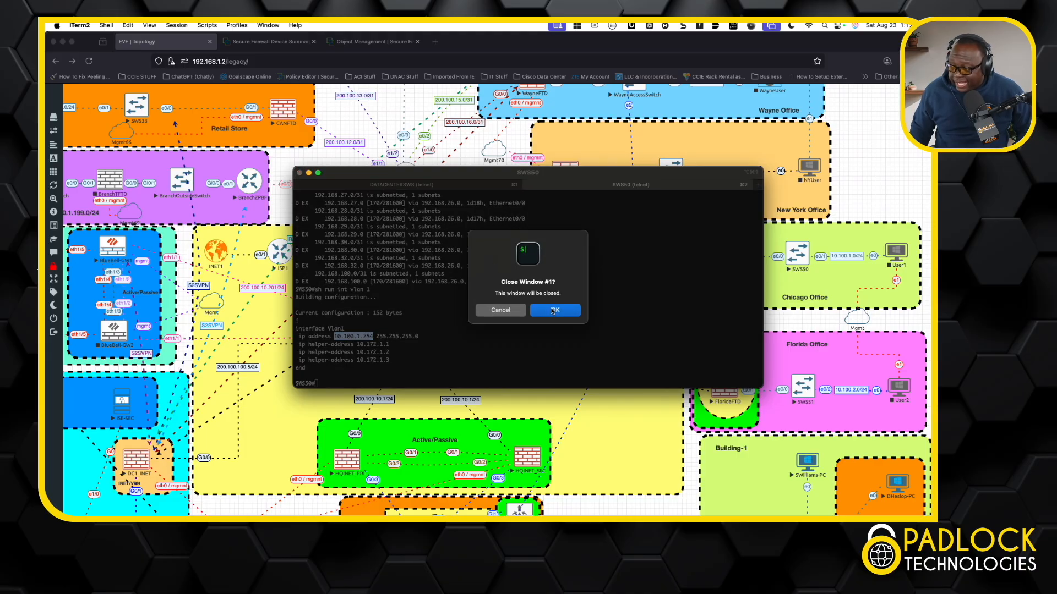
pyautogui.click(555, 311)
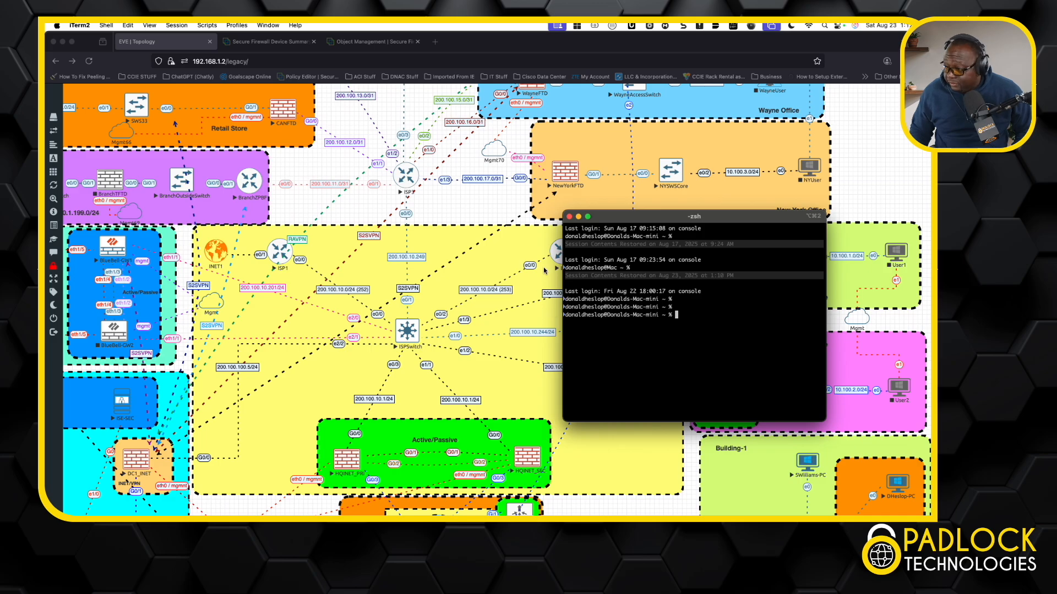
pyautogui.click(568, 216)
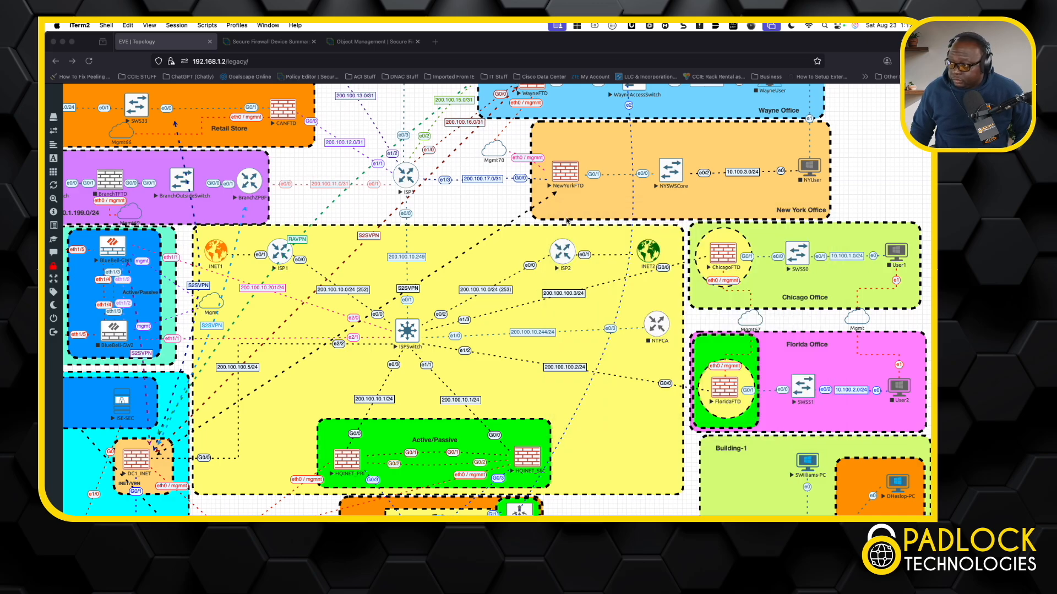
# Switch to the Firewall Management Center browser tab and open the SD-WAN Summary dashboard
pyautogui.click(290, 43)
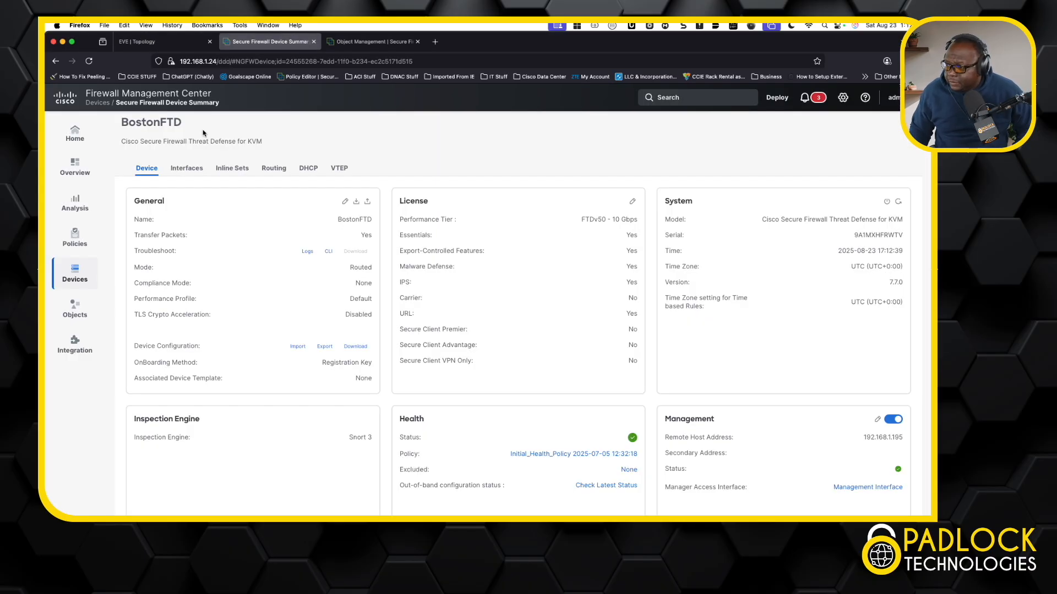
pyautogui.click(84, 174)
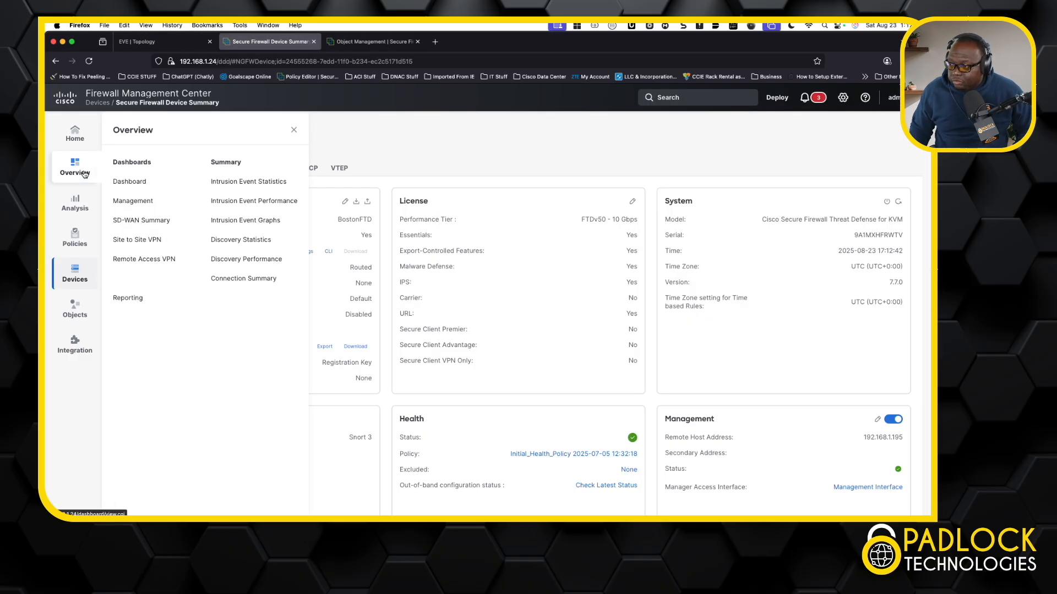
pyautogui.click(126, 224)
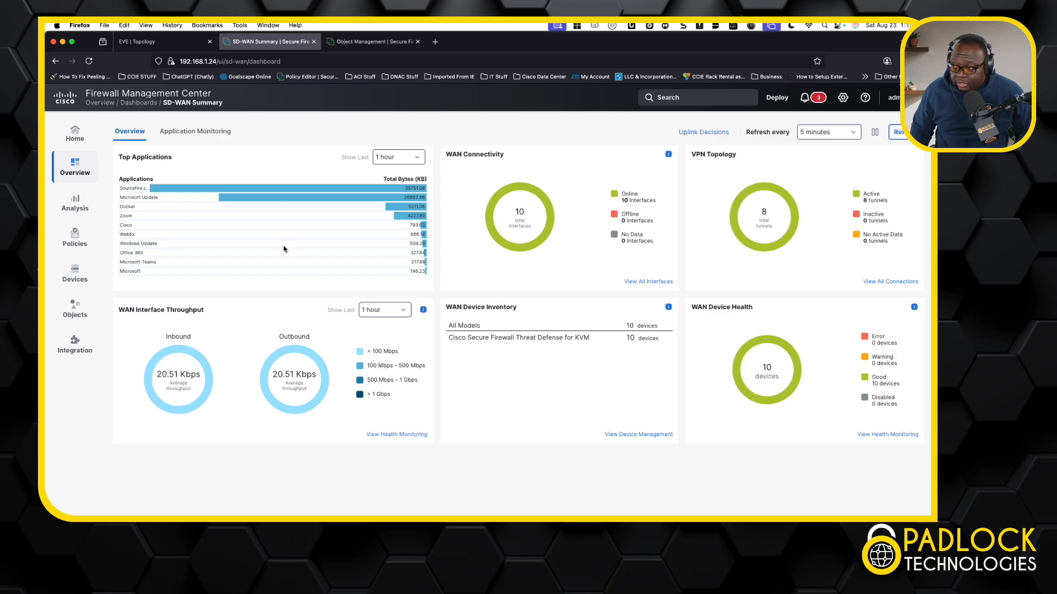
# Open Application Monitoring and examine the jitter, RTT, MOS and packet-loss graphs for HQ_INETHA's ICMP probe to 200.100.10.254
pyautogui.click(209, 138)
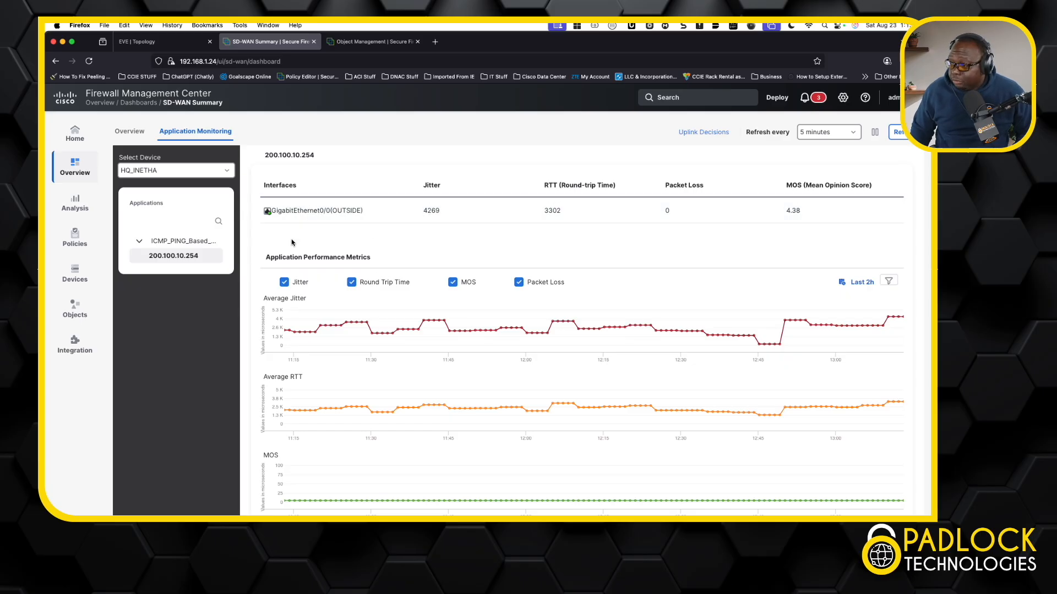
pyautogui.scroll(-2, 349, 364)
pyautogui.scroll(-4, 349, 364)
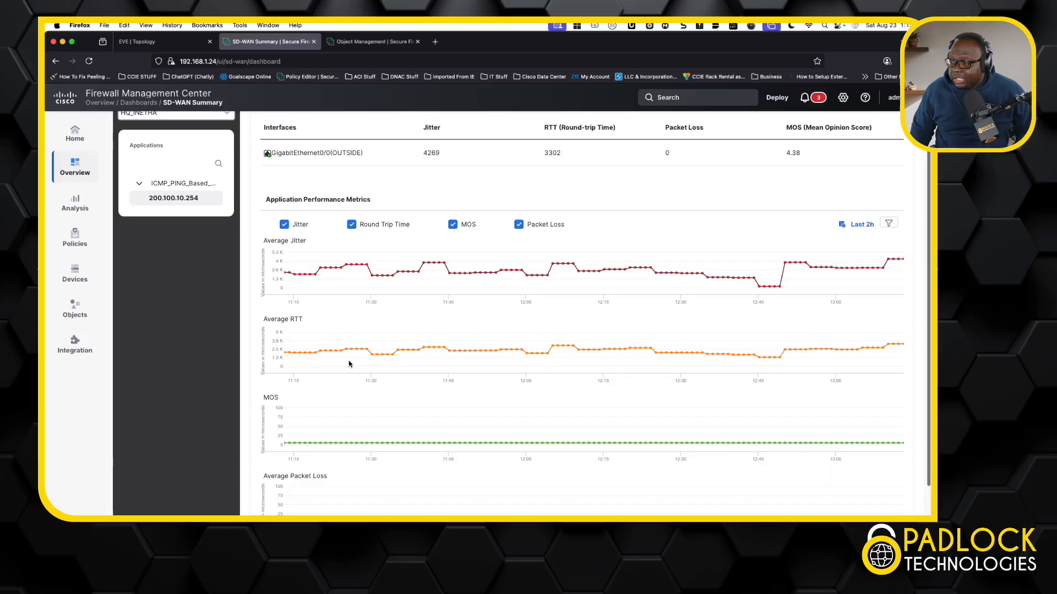
pyautogui.scroll(5, 349, 364)
pyautogui.scroll(1, 349, 364)
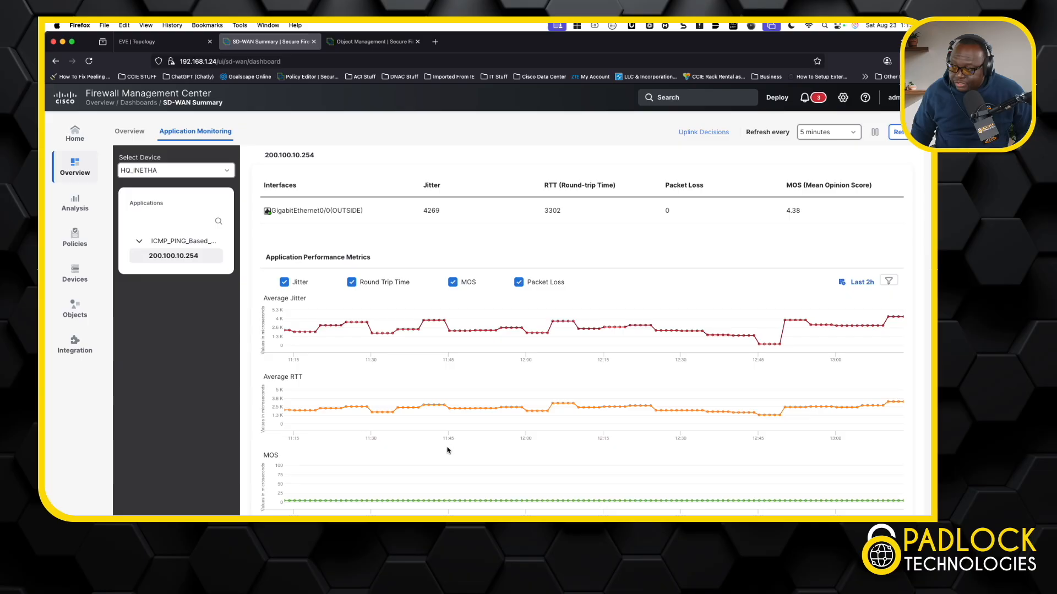
pyautogui.scroll(-2, 441, 465)
pyautogui.scroll(-3, 441, 465)
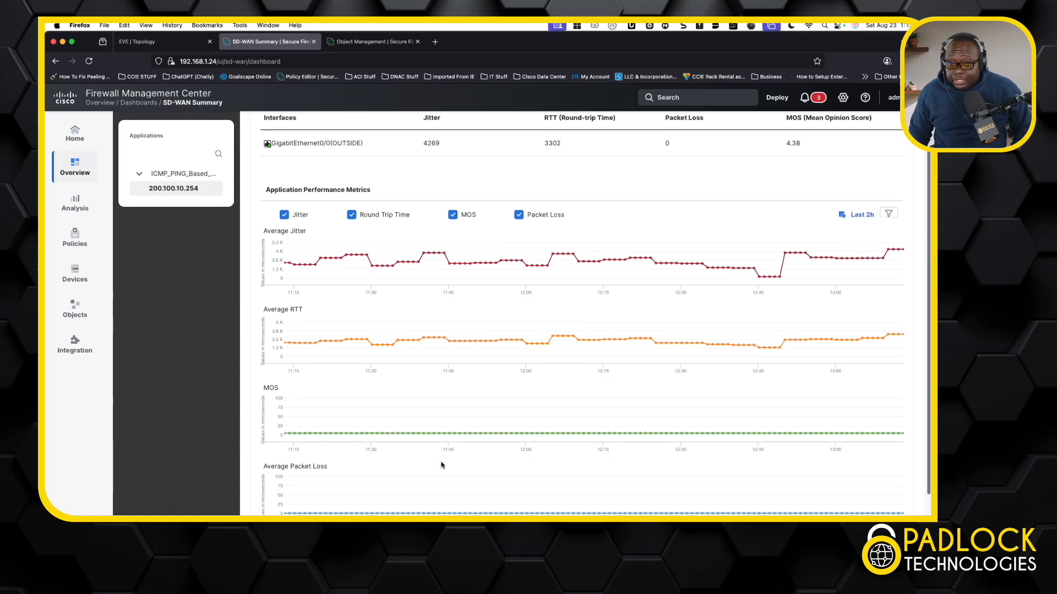
pyautogui.scroll(-1, 440, 465)
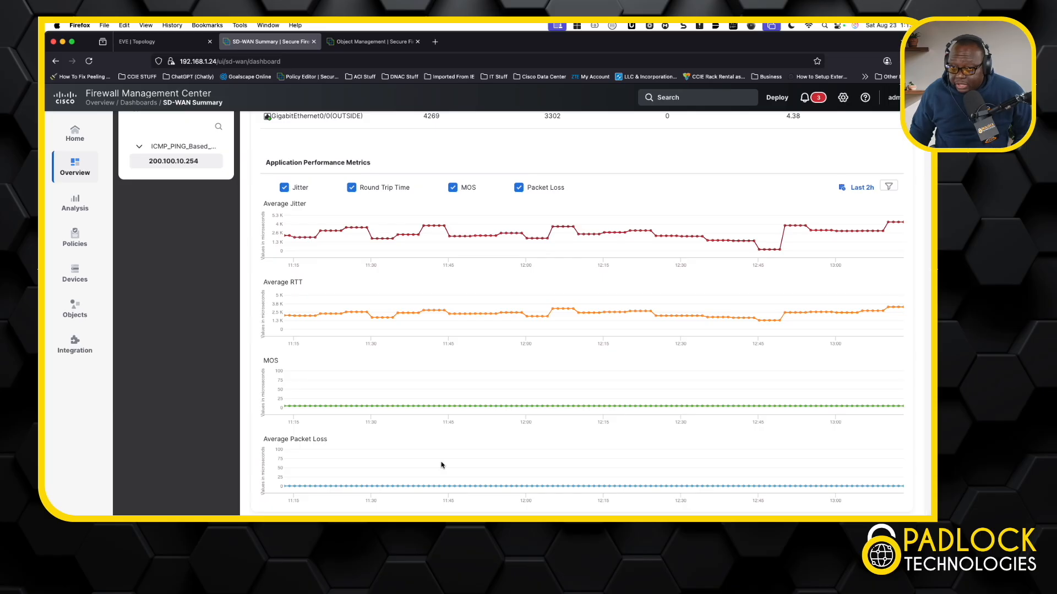
pyautogui.scroll(5, 441, 465)
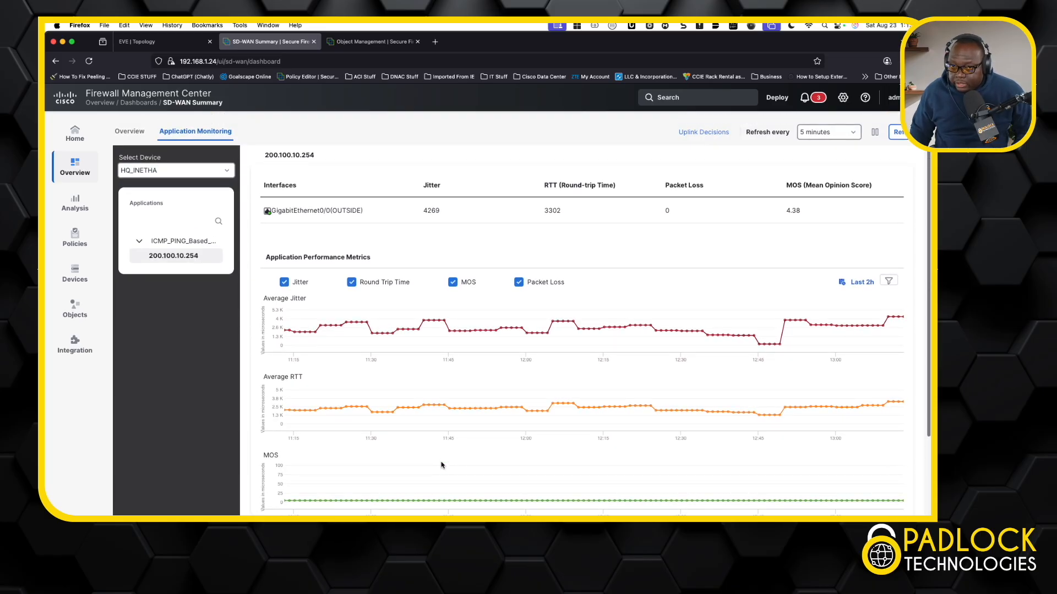